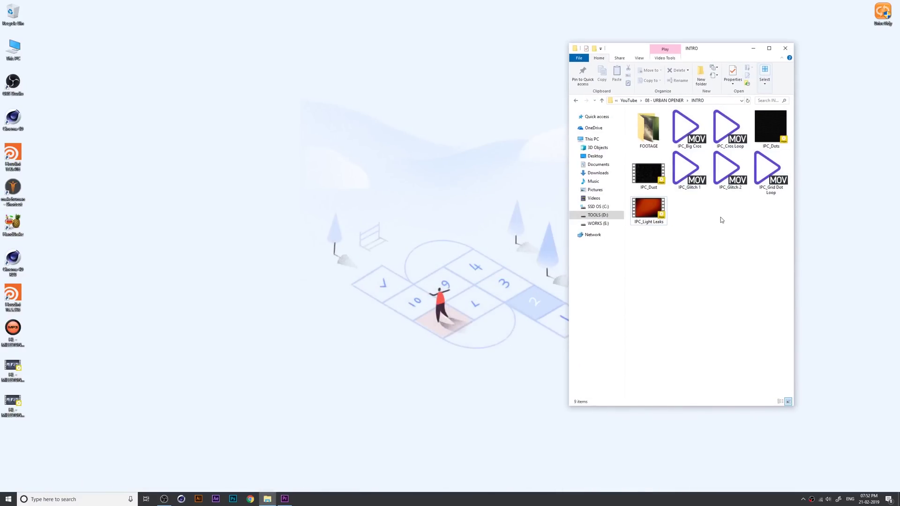
Look through the clips in the FOOTAGE folder and return to the INTRO folder
double_click(648, 127)
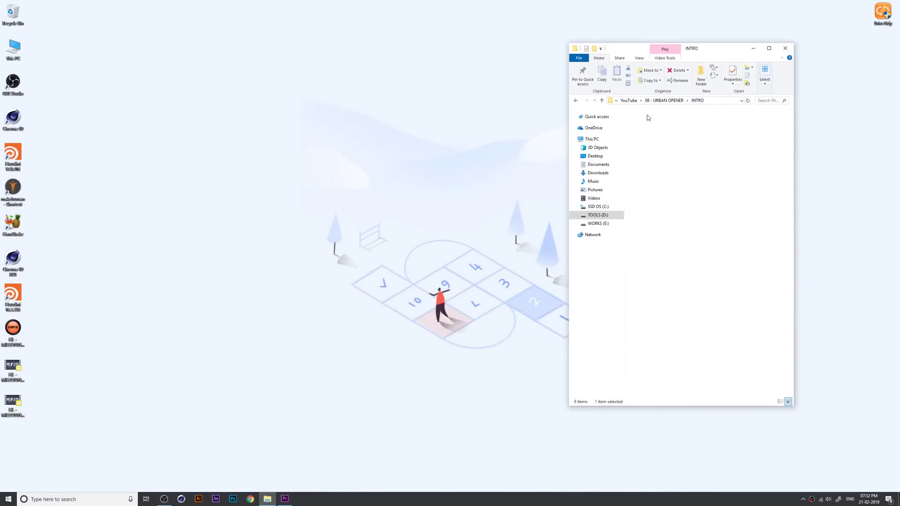
drag(778, 242, 670, 130)
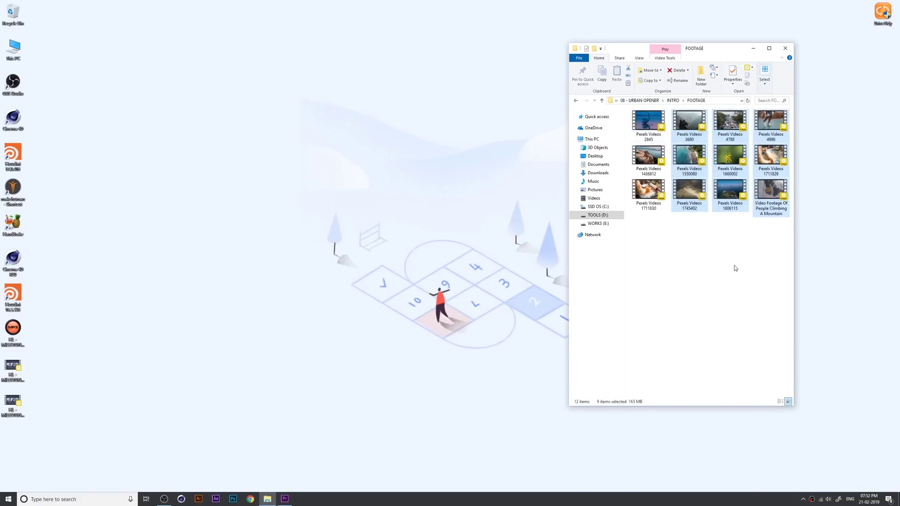
click(735, 267)
click(678, 101)
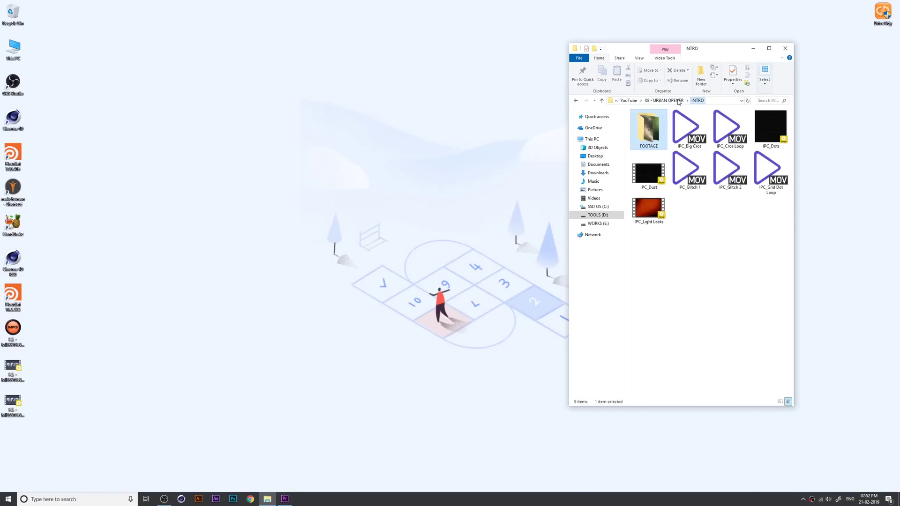
Switch to Premiere Pro and create a project named INTRO in the 08 - URBAN OPENER folder, overwriting the existing one
click(284, 499)
click(63, 375)
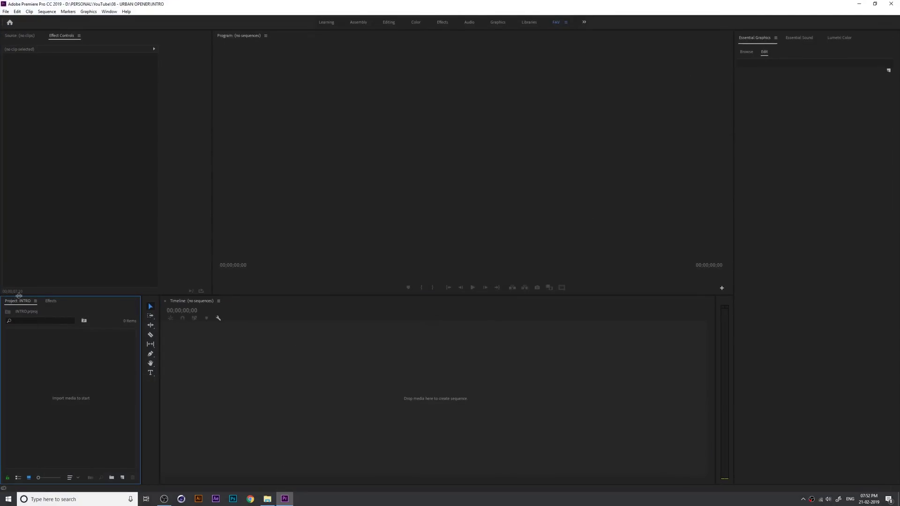
click(5, 11)
mouse_move(19, 20)
click(126, 20)
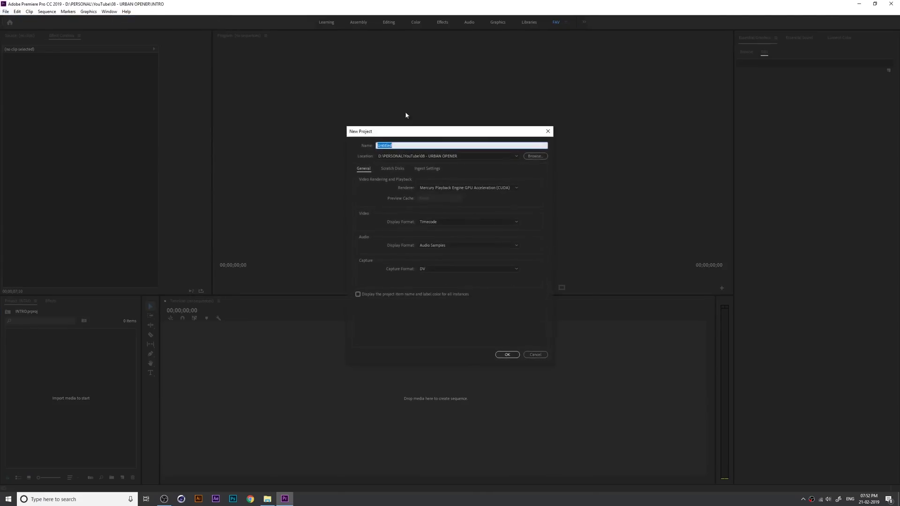
text(INTRO)
click(535, 157)
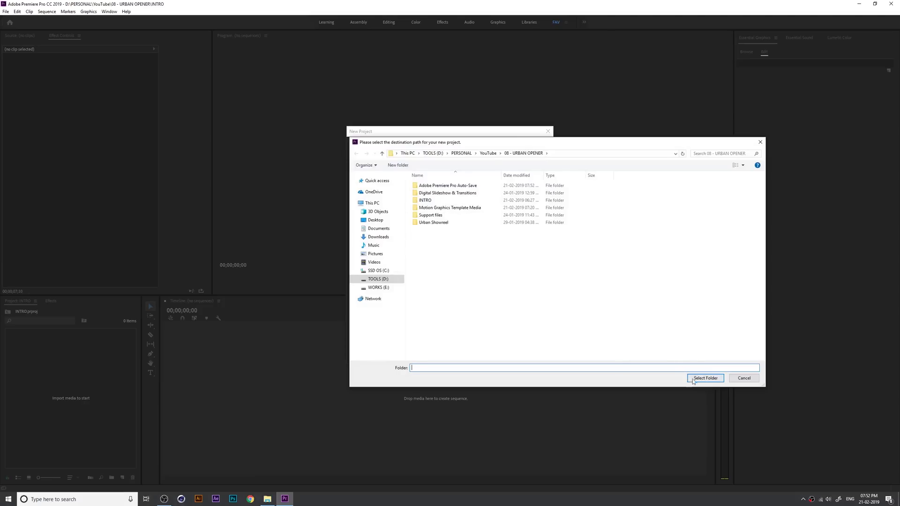
click(692, 379)
click(504, 354)
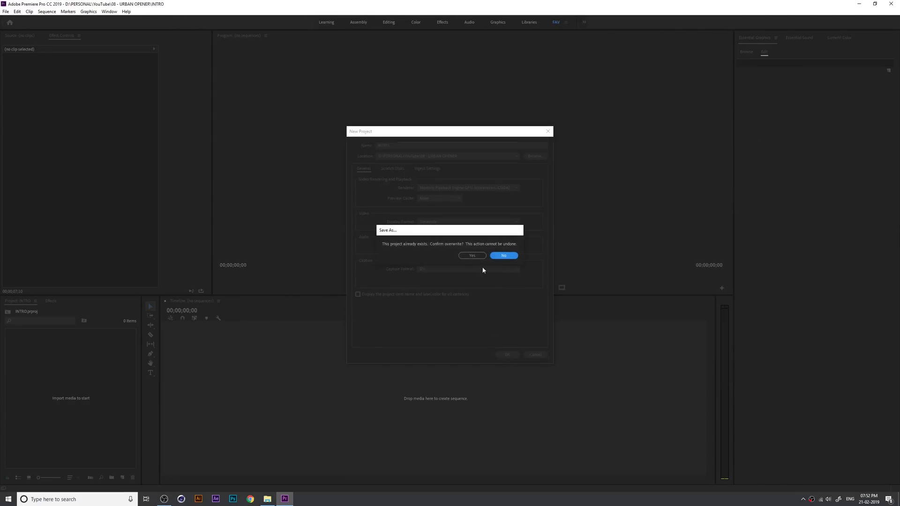
click(471, 255)
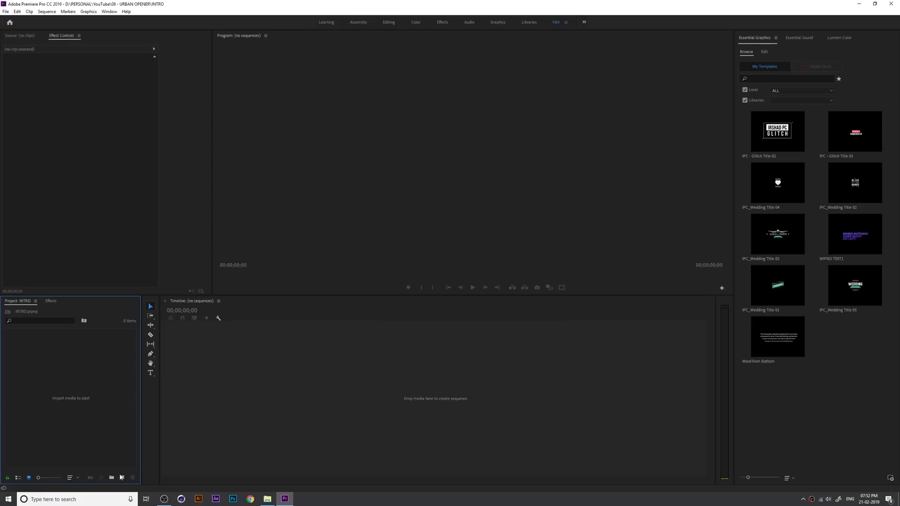
Create a sequence named INTRO using the DSLR 1080p30 preset
click(122, 478)
click(144, 390)
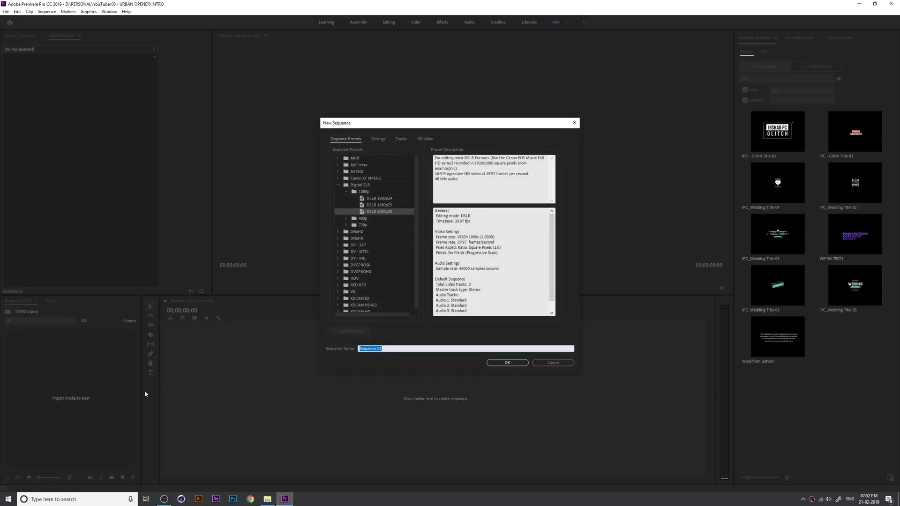
text(INTRO)
click(378, 213)
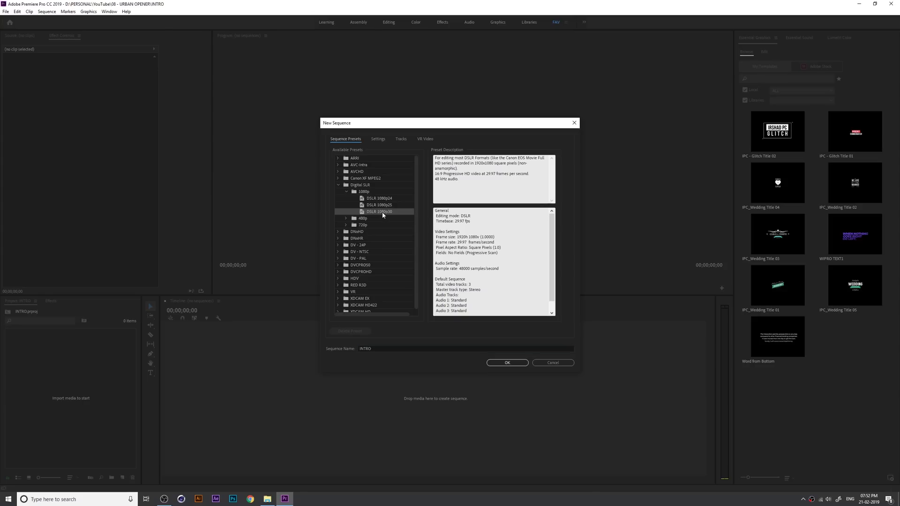
double_click(383, 213)
click(77, 418)
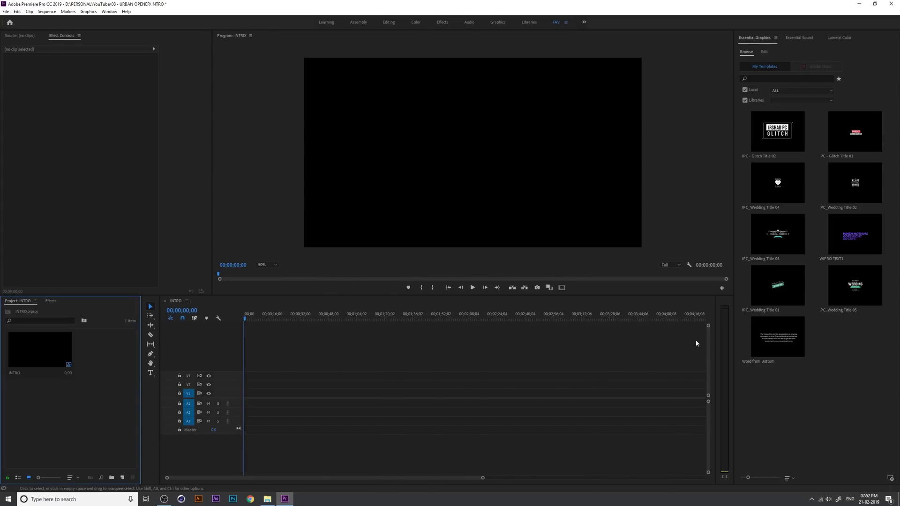
Make the video tracks of the INTRO sequence taller and magnify the timeline's time scale
drag(708, 325, 708, 327)
click(94, 418)
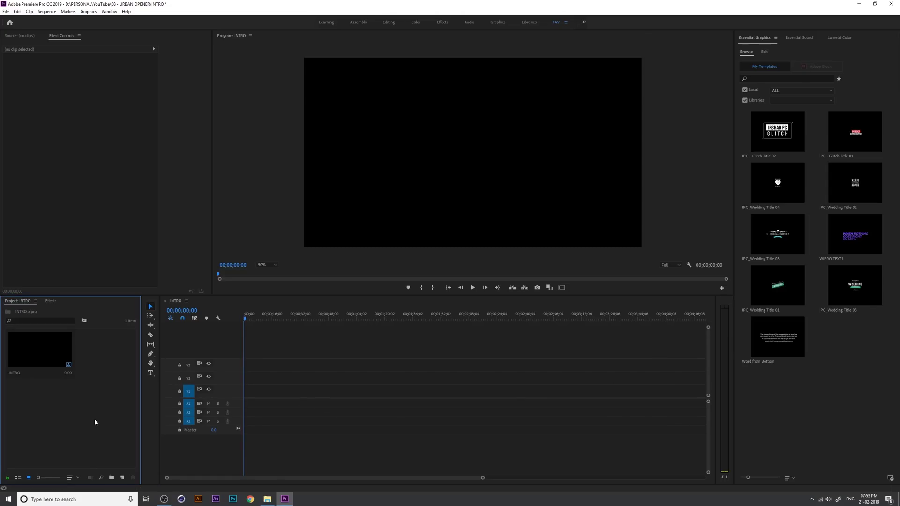
drag(280, 313, 194, 322)
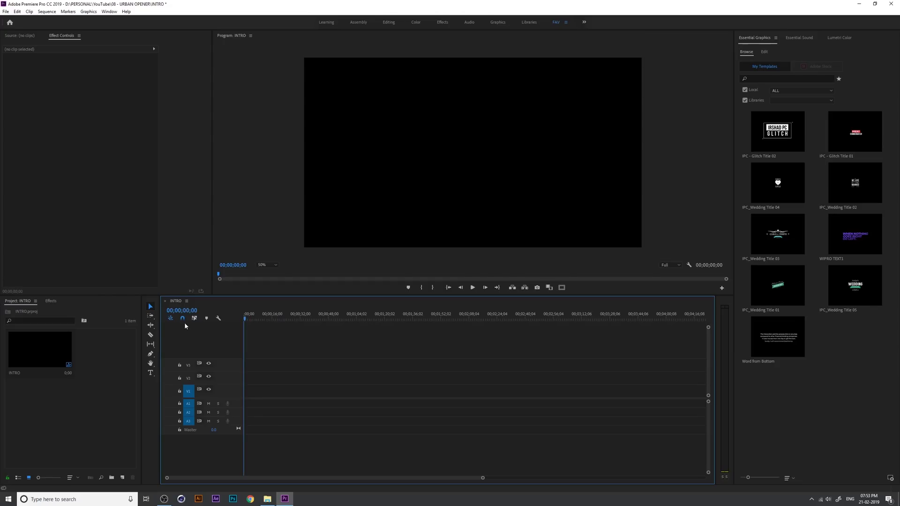
key(equal)
key(equal)
key(equal)
click(102, 398)
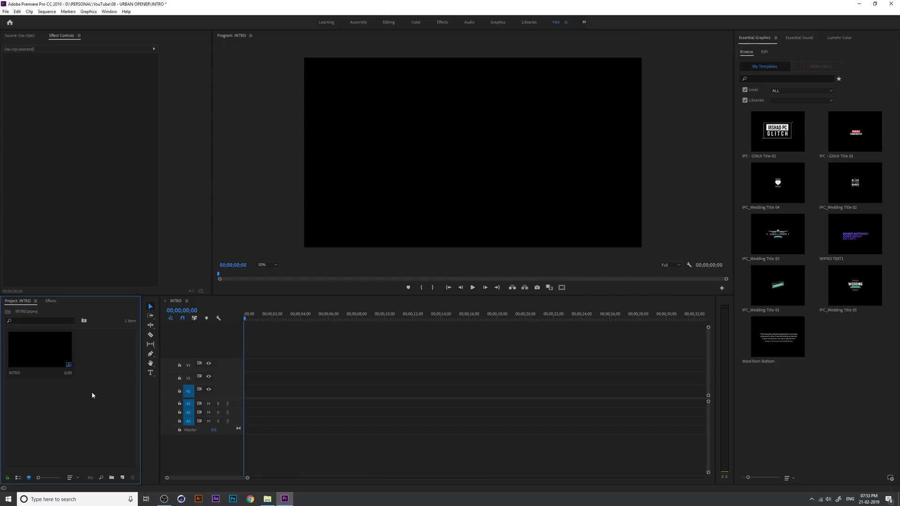
Create a bin named FOOTAGE in the INTRO project
click(267, 499)
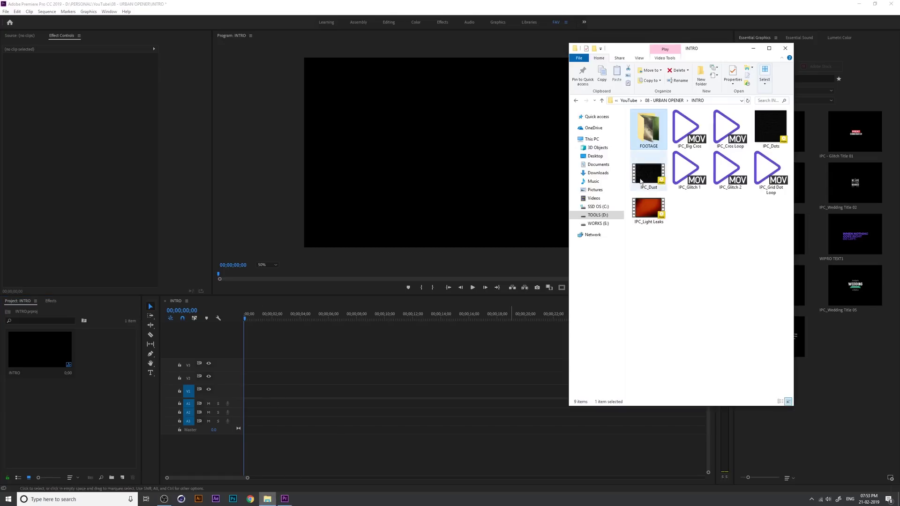
click(122, 434)
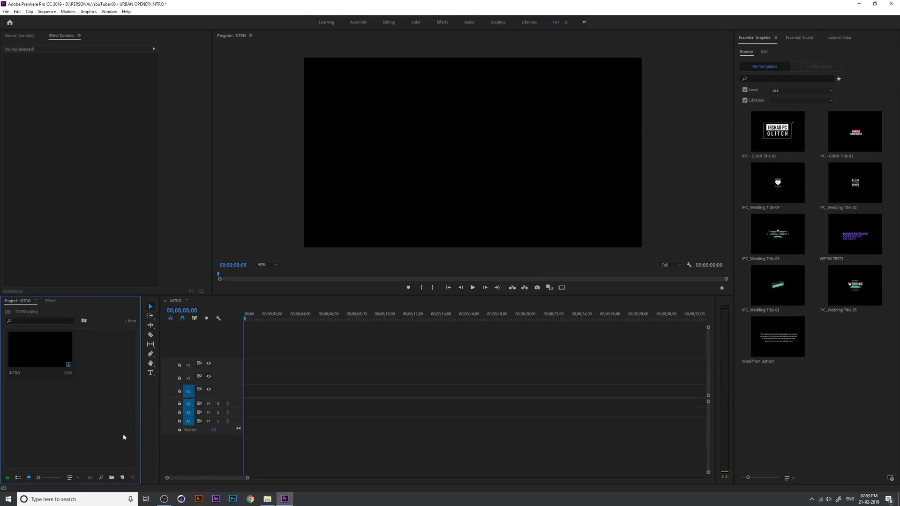
click(112, 478)
text(FOOTAGE)
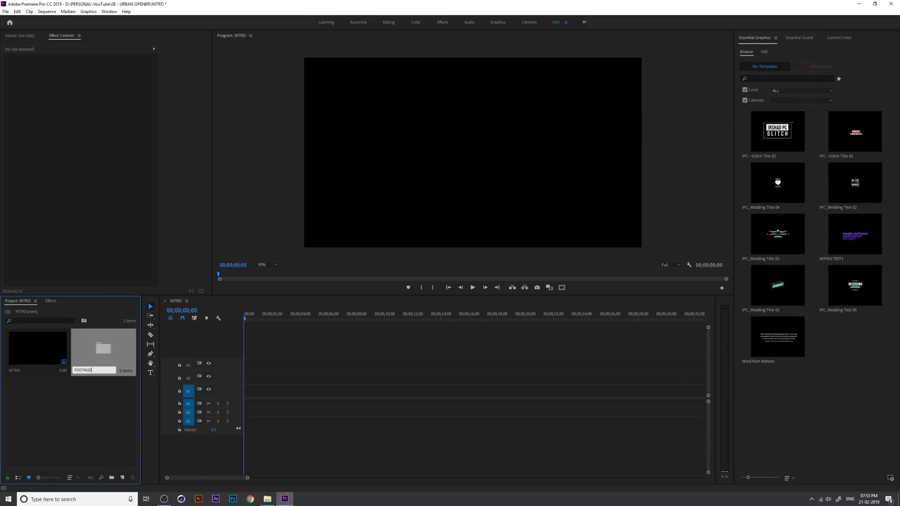
key(Return)
Try opening the FOOTAGE bin in a separate window and in place, returning to the project's root each time
click(99, 353)
double_click(100, 353)
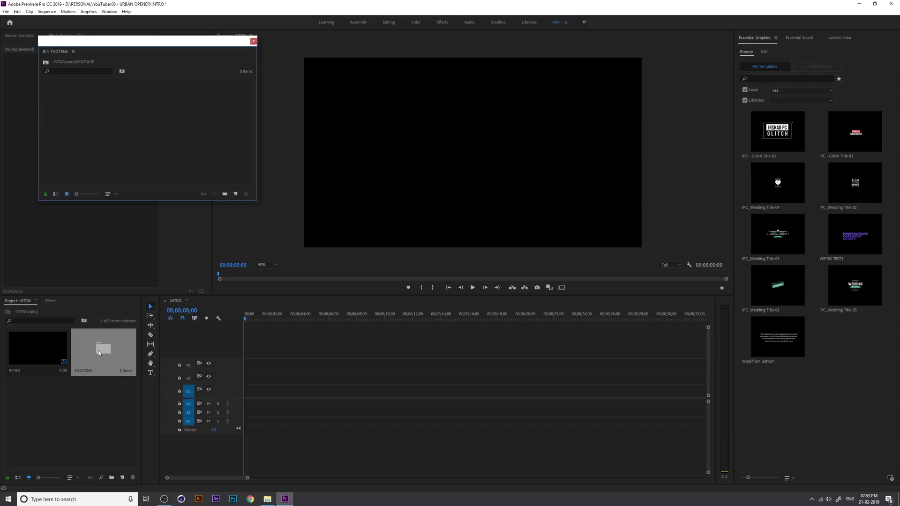
click(253, 41)
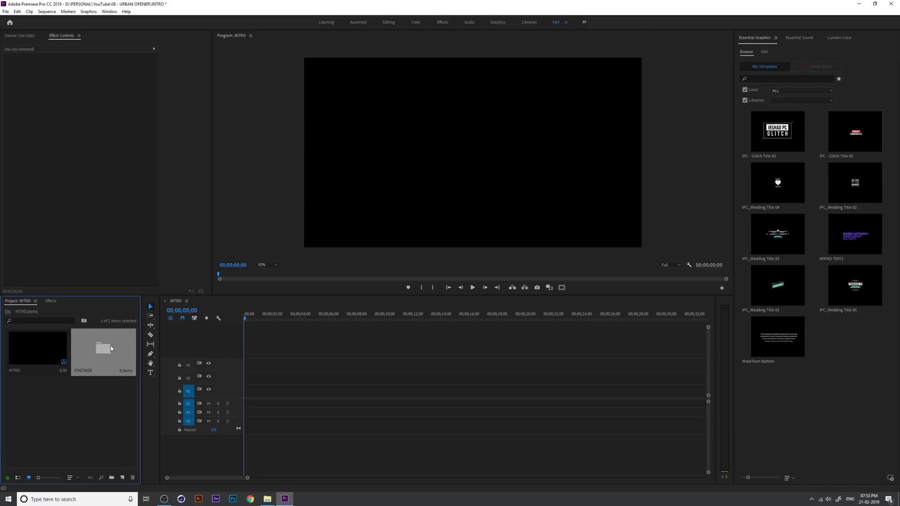
ctrl+double_click(111, 348)
click(7, 311)
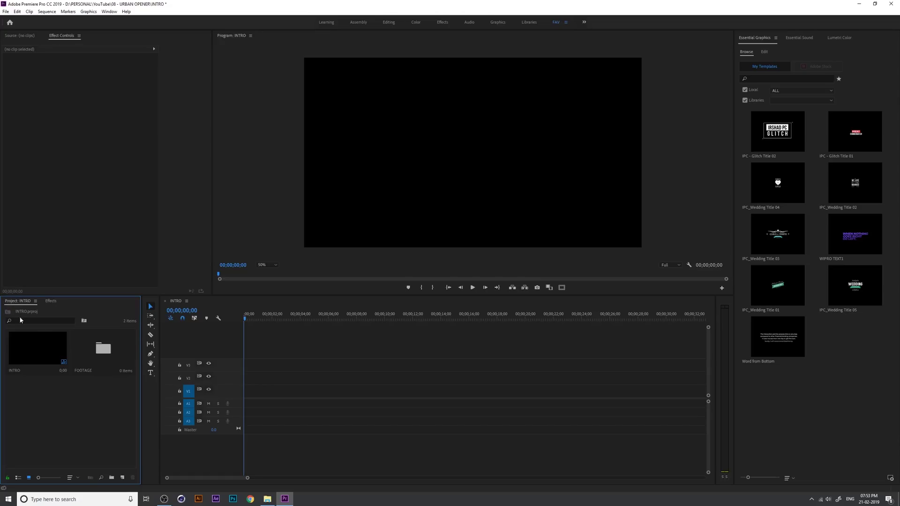
Try opening the FOOTAGE bin as a new tab beside the project, and close that tab
click(97, 364)
double_click(97, 358)
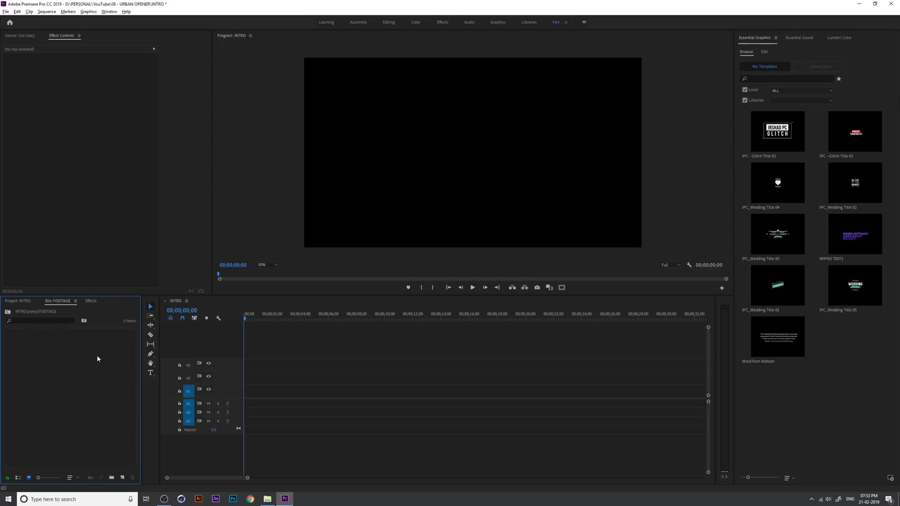
click(29, 301)
click(58, 301)
click(75, 301)
click(117, 89)
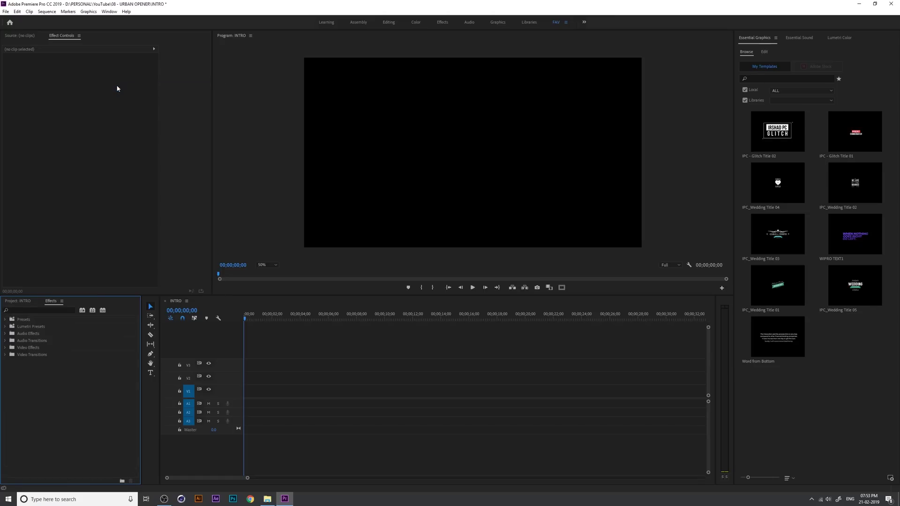
Return to the project's contents, open the FOOTAGE bin in a floating window and reposition that window
click(21, 304)
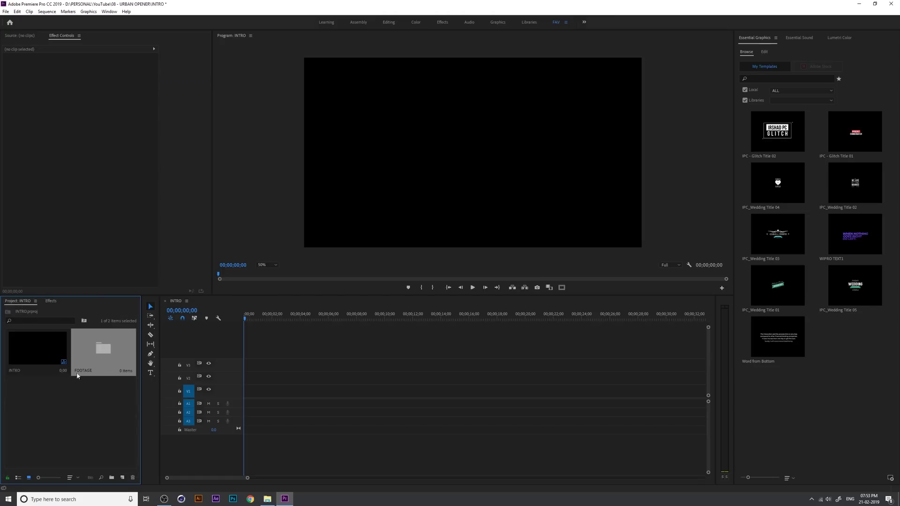
double_click(100, 351)
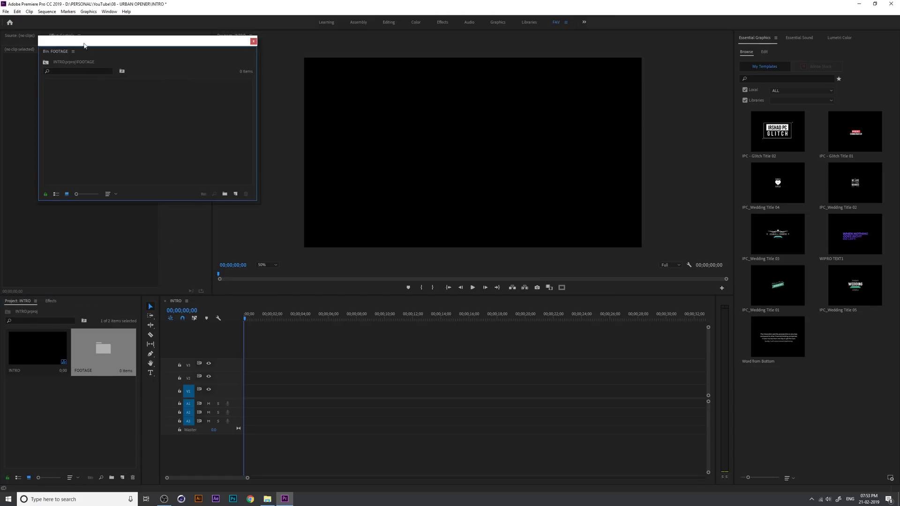
drag(84, 45, 116, 72)
Examine the General preferences that control how bins open, leaving the settings as they are
click(17, 12)
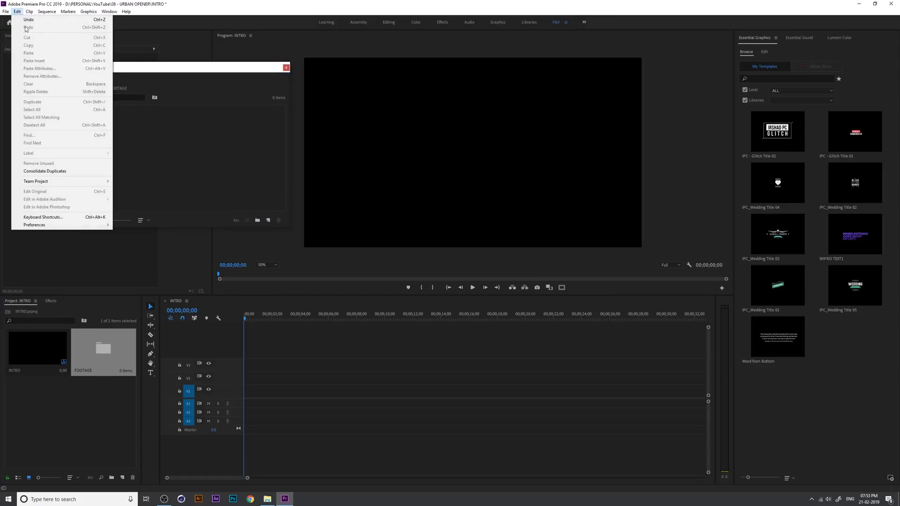
mouse_move(55, 226)
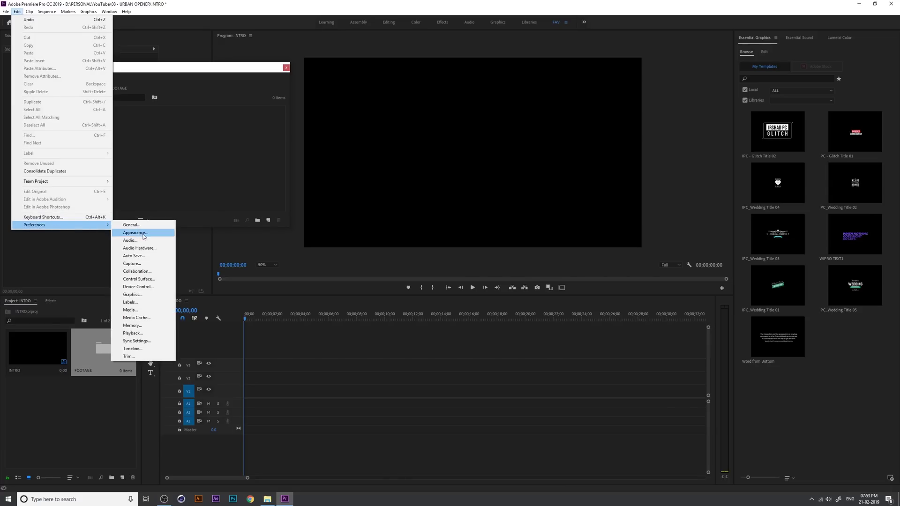
click(146, 355)
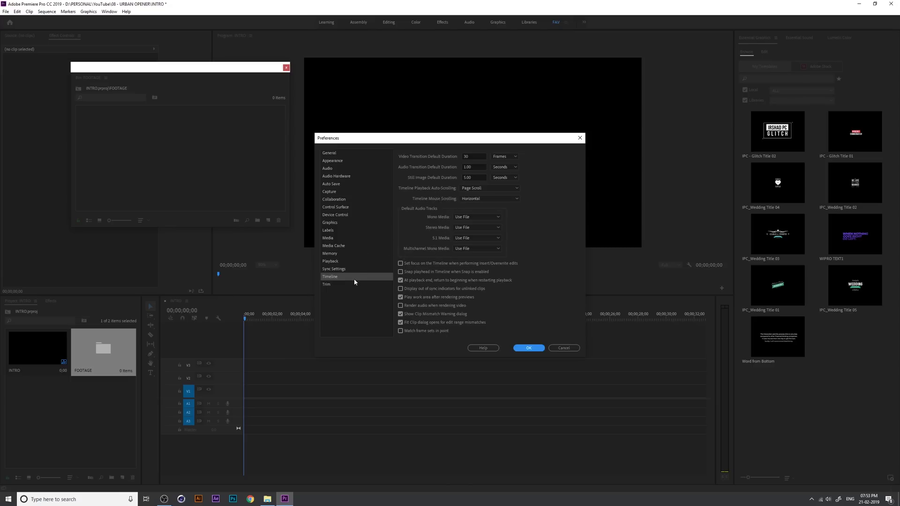
click(336, 284)
click(337, 263)
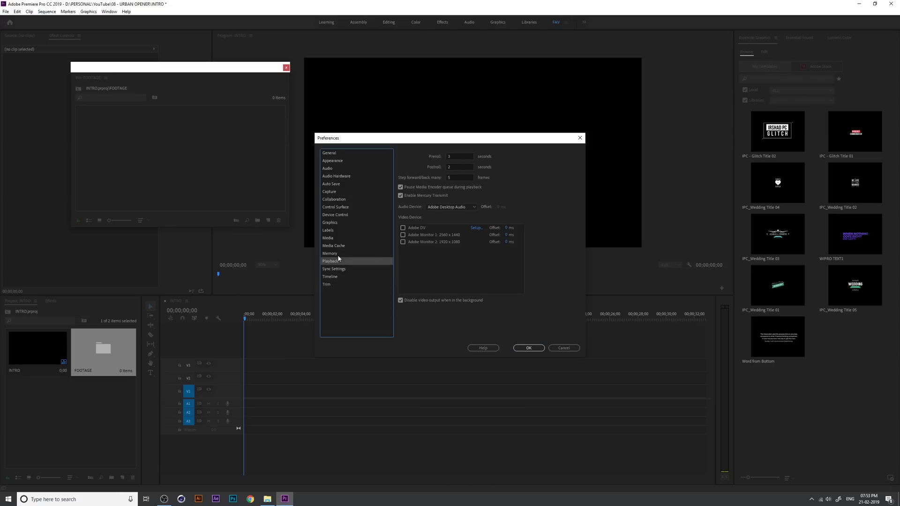
click(338, 255)
click(334, 155)
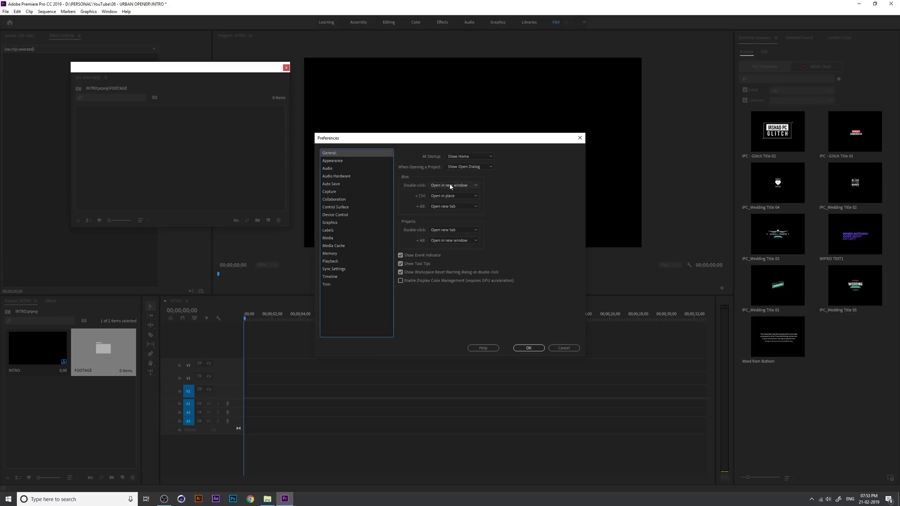
click(530, 348)
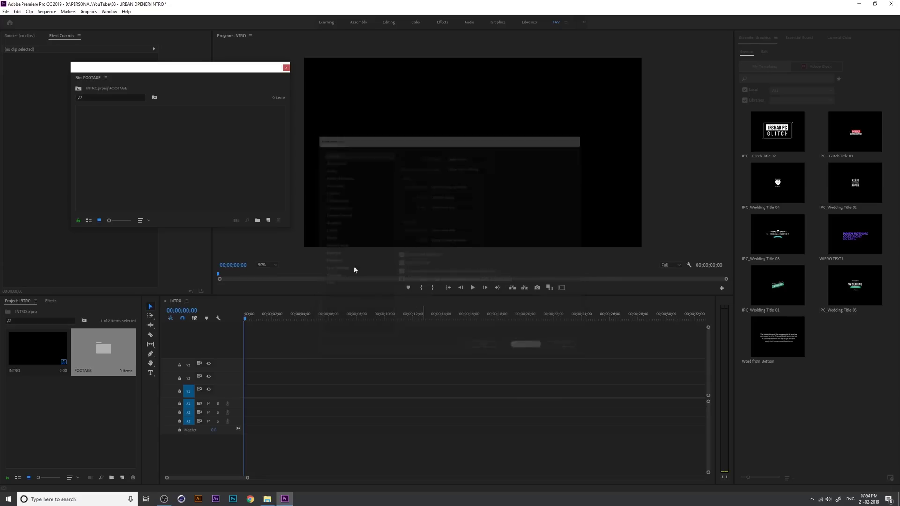
Import all video clips from the FOOTAGE folder on disk into the FOOTAGE bin
click(271, 498)
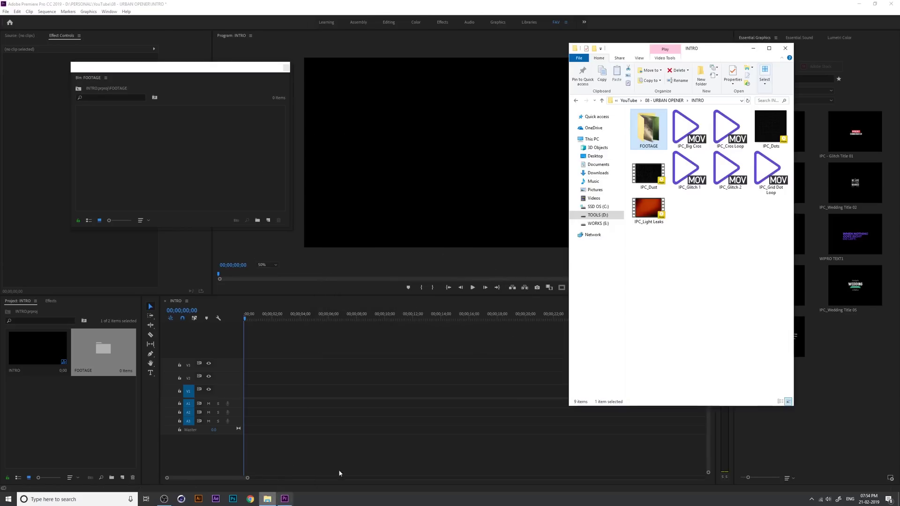
click(652, 129)
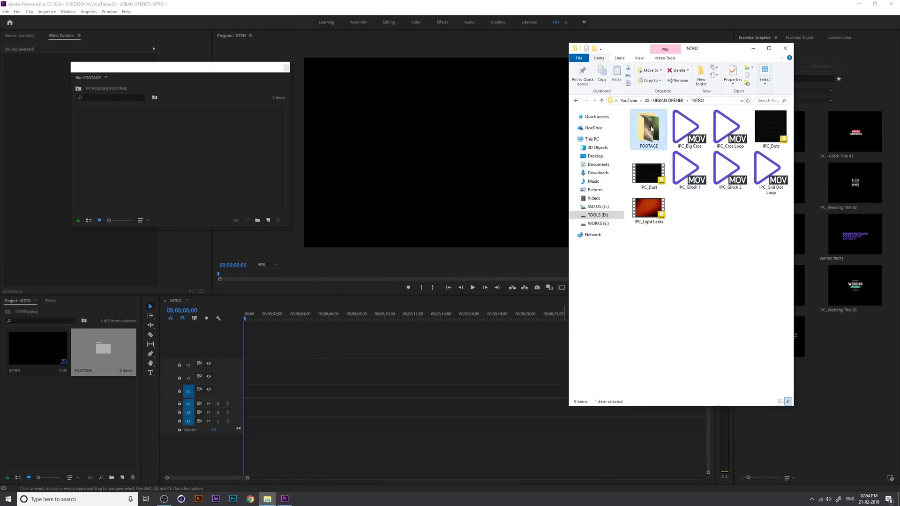
double_click(651, 130)
key(ctrl+a)
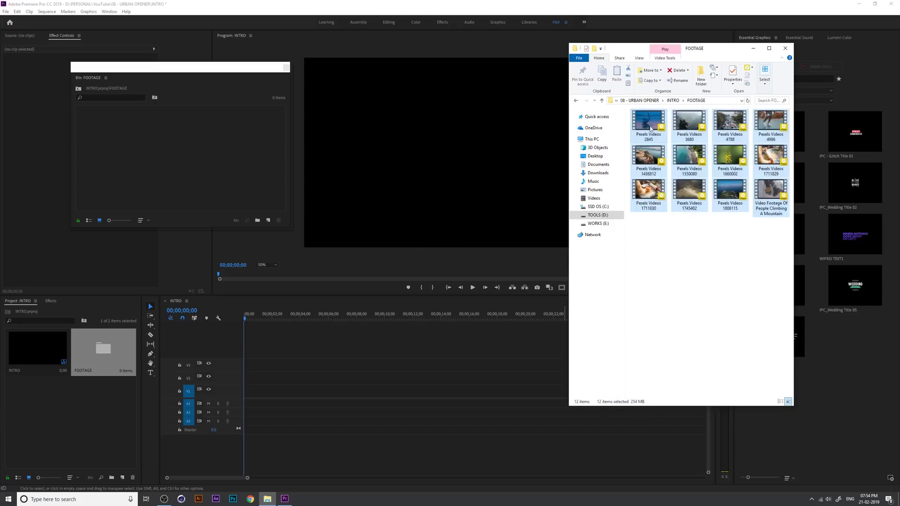
drag(715, 211, 231, 156)
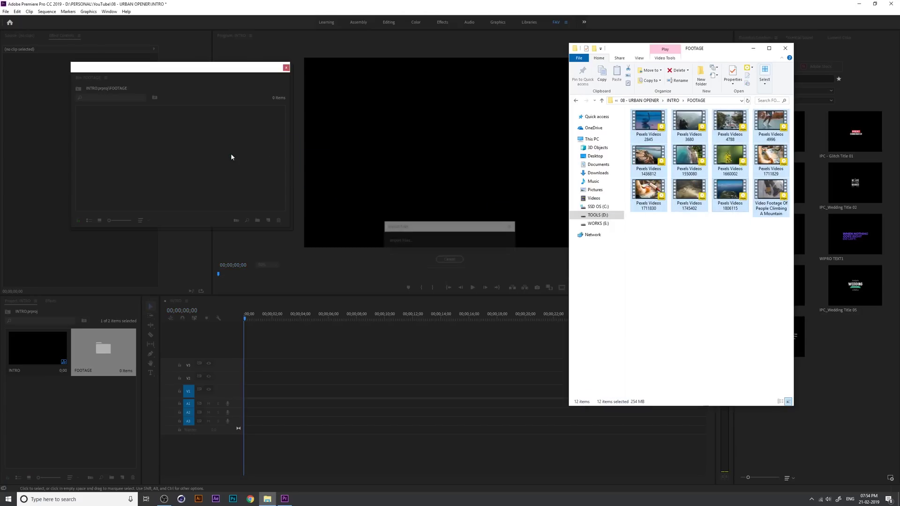
click(96, 445)
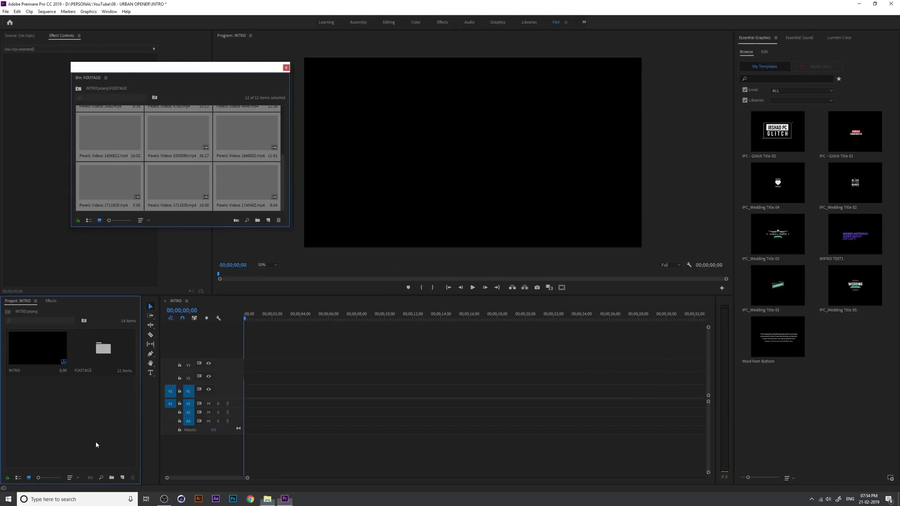
Close the floating FOOTAGE bin and create a new bin named ELEMENTS in the project
scroll(231, 163, up, 2)
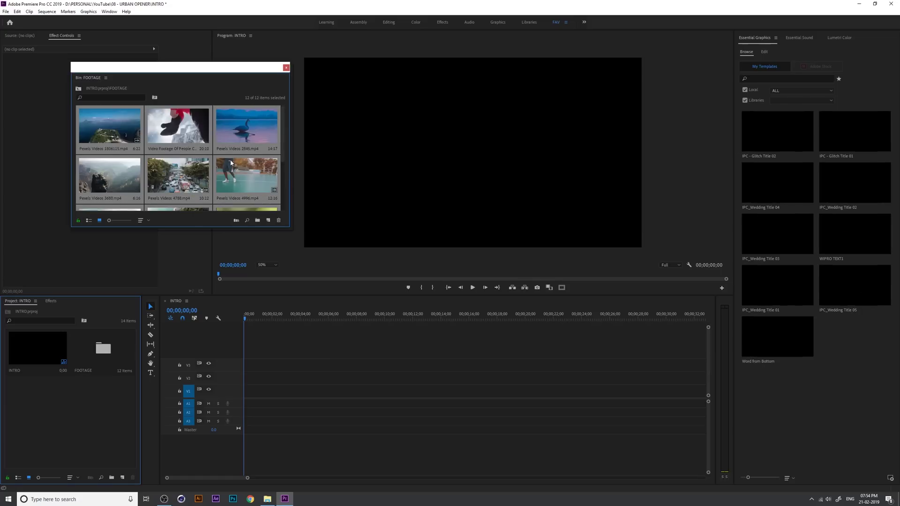
click(286, 68)
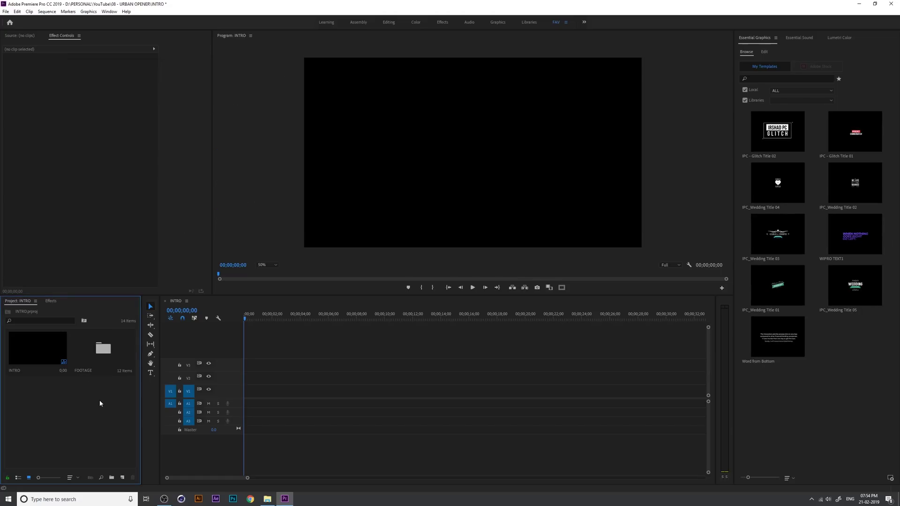
click(112, 478)
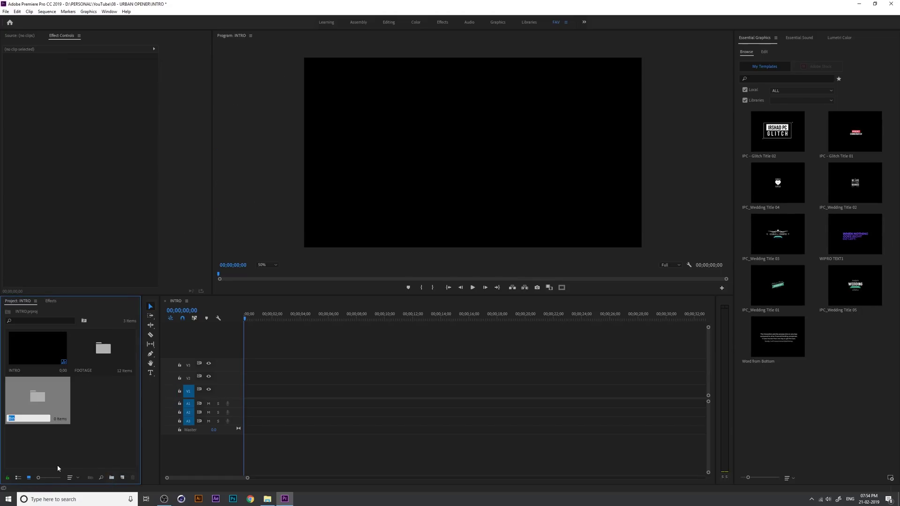
text(ELEMENTS)
key(Return)
click(78, 457)
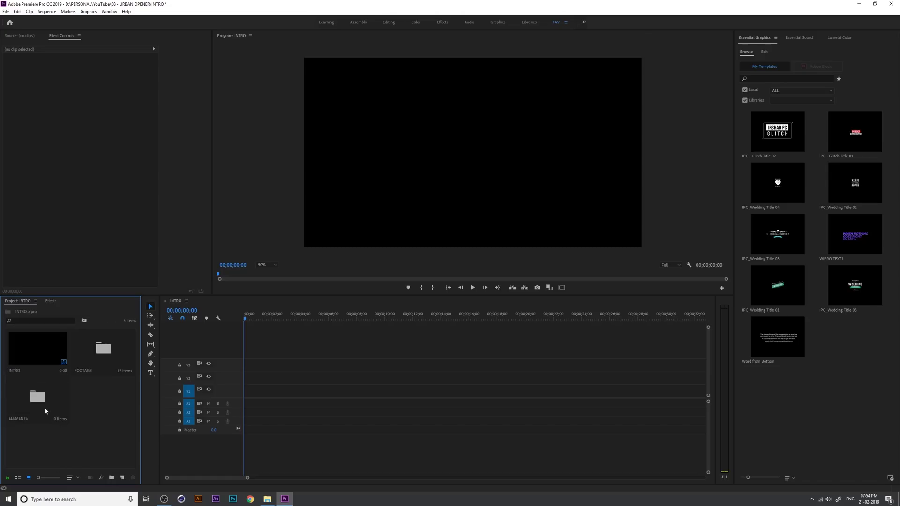
Import all the IPC element clips from the INTRO folder on disk into the ELEMENTS bin, and close the bin's window
click(41, 403)
double_click(41, 402)
click(267, 499)
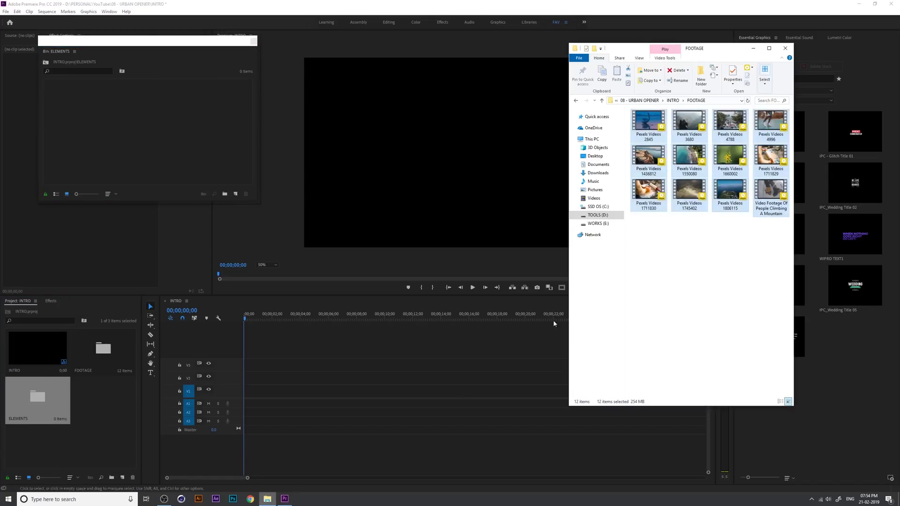
click(672, 101)
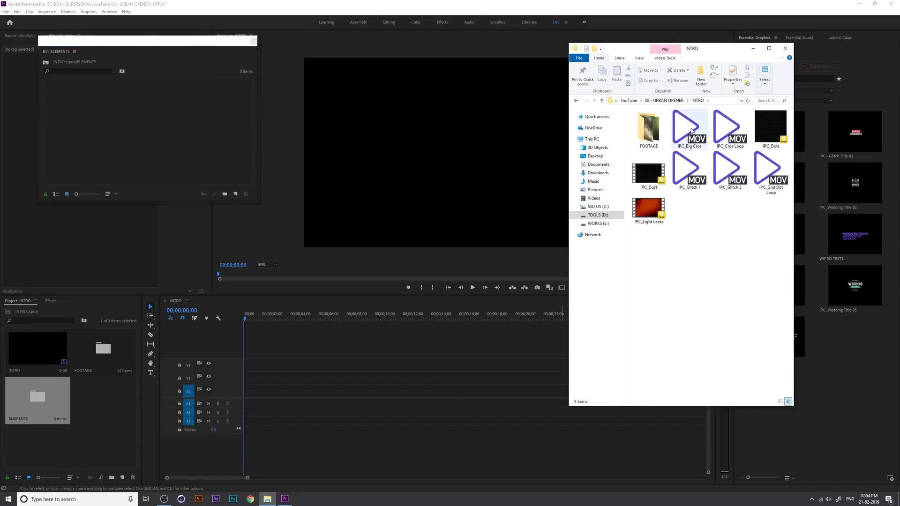
click(689, 128)
shift+click(660, 214)
drag(655, 217, 204, 148)
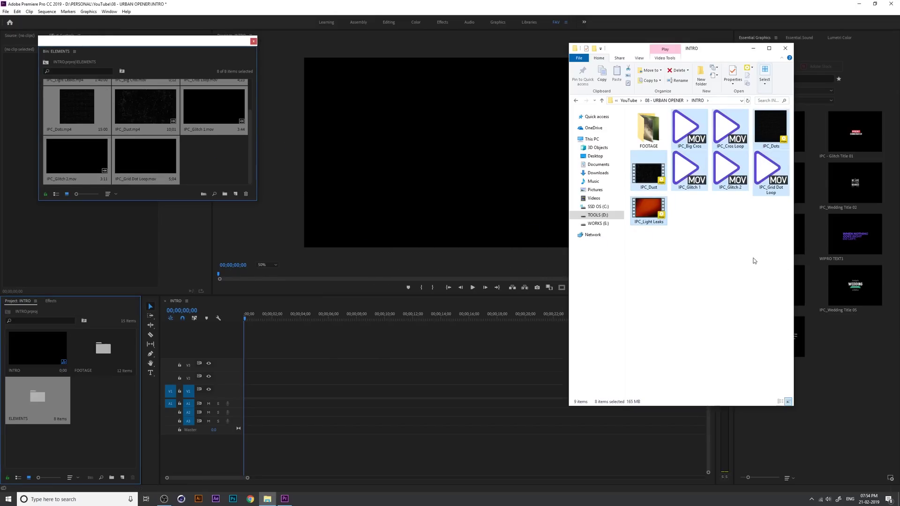
click(754, 258)
click(753, 49)
click(119, 398)
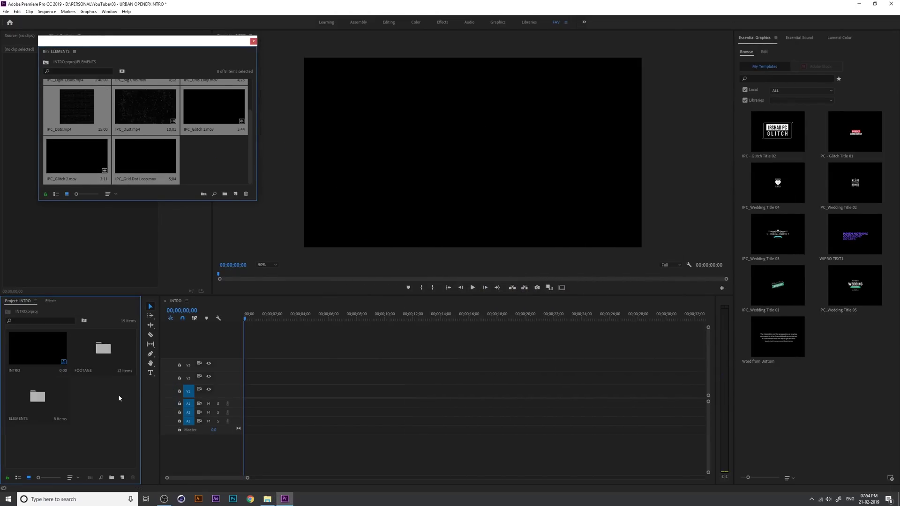
click(253, 41)
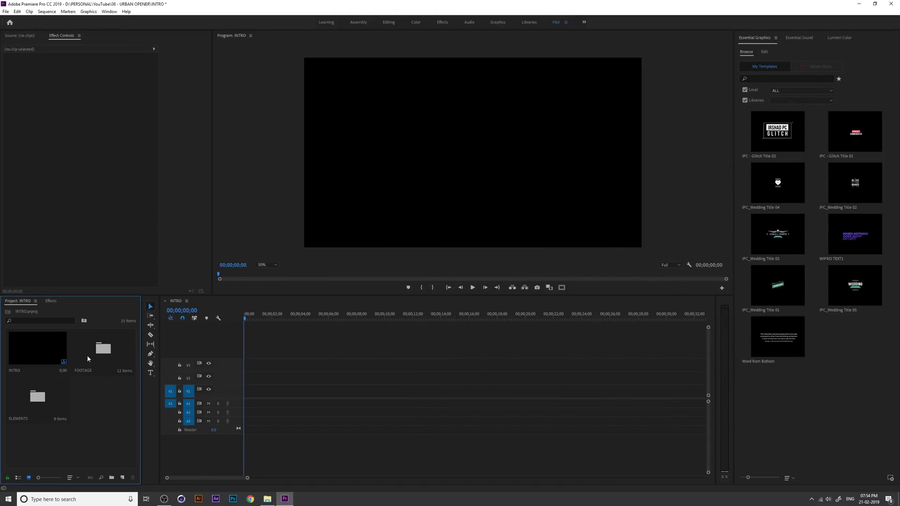
Open the FOOTAGE bin, dock it between Effect Controls and the Program monitor, and narrow it to two columns of thumbnails
click(105, 375)
double_click(105, 353)
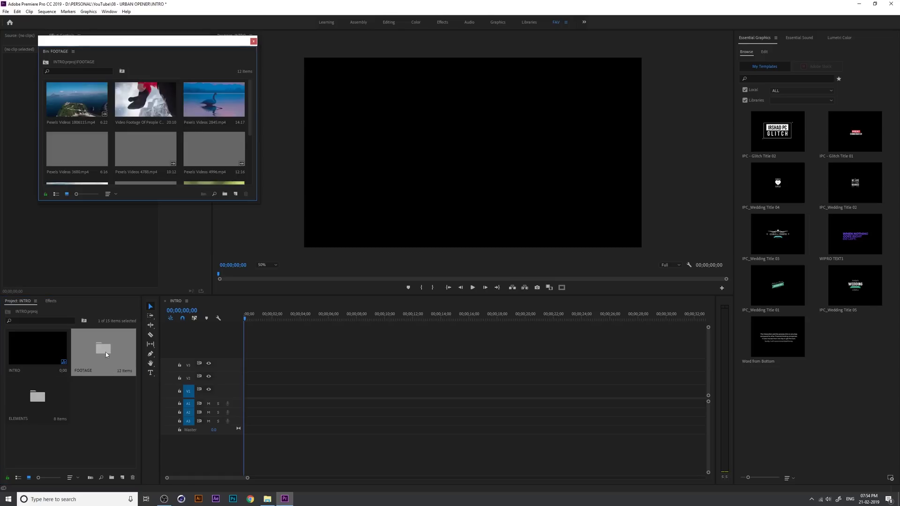
drag(95, 57, 239, 124)
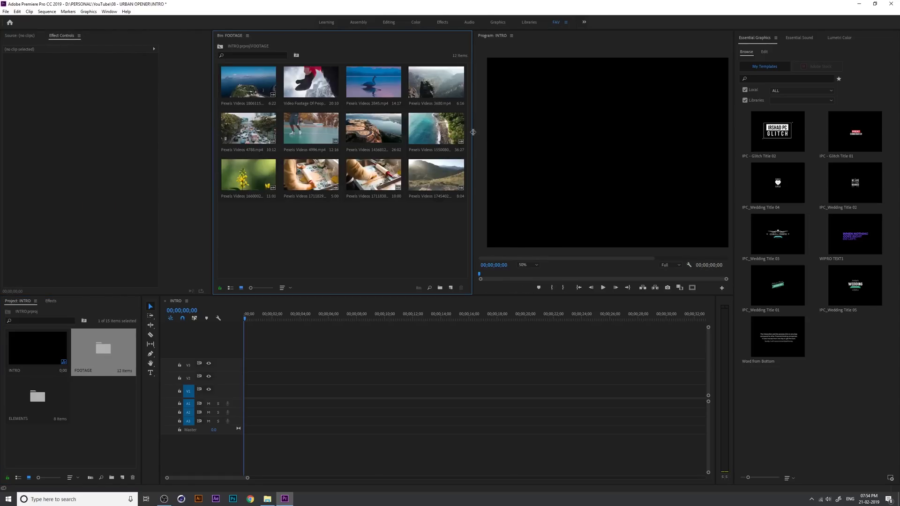
drag(473, 132, 323, 155)
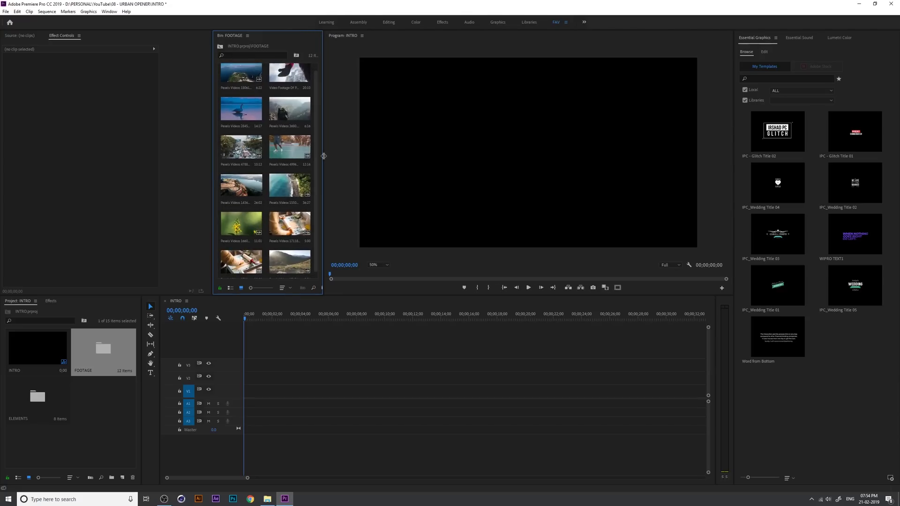
click(279, 327)
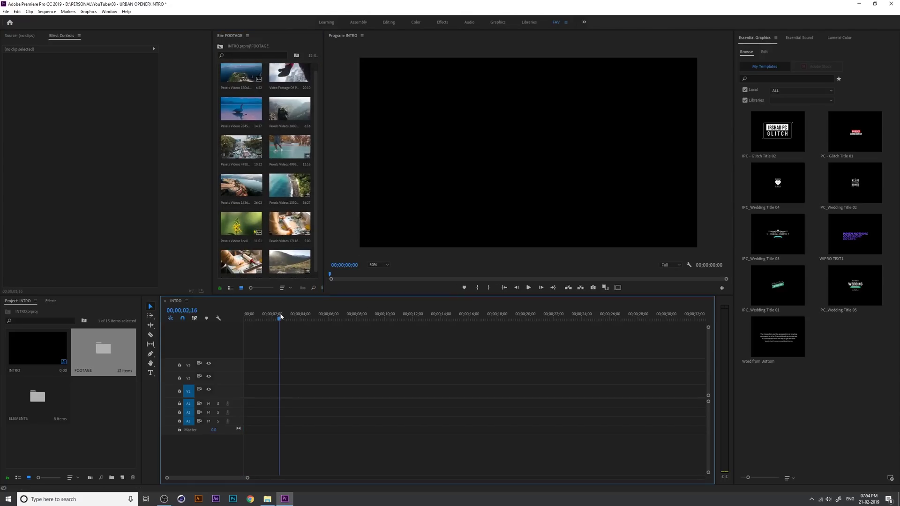
mouse_move(317, 165)
mouse_down()
mouse_move(317, 133)
mouse_move(316, 172)
mouse_up()
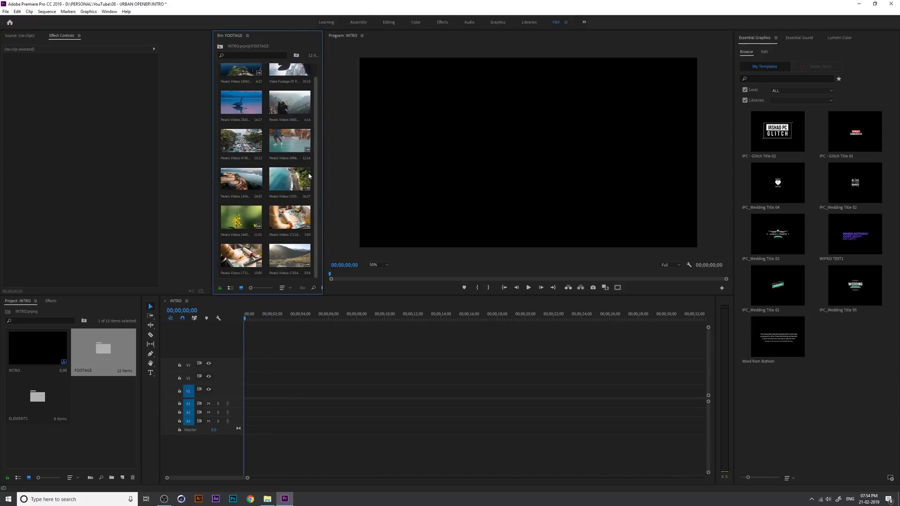
Keep the playhead at the start of the INTRO sequence and save the project
click(110, 408)
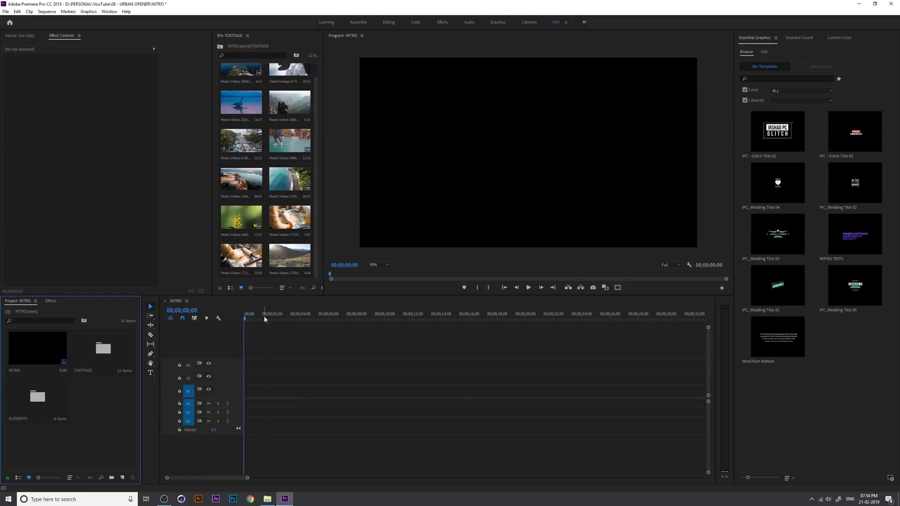
drag(264, 316, 203, 330)
click(106, 422)
key(ctrl+s)
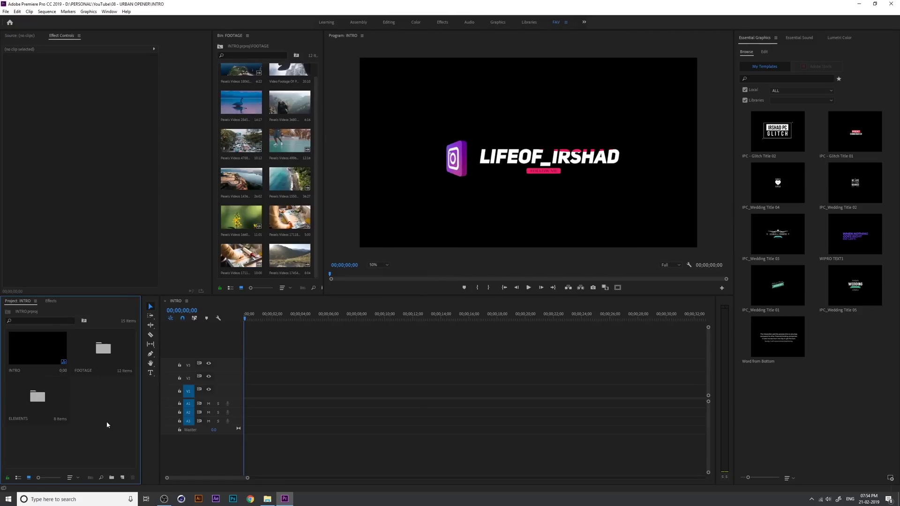
click(165, 504)
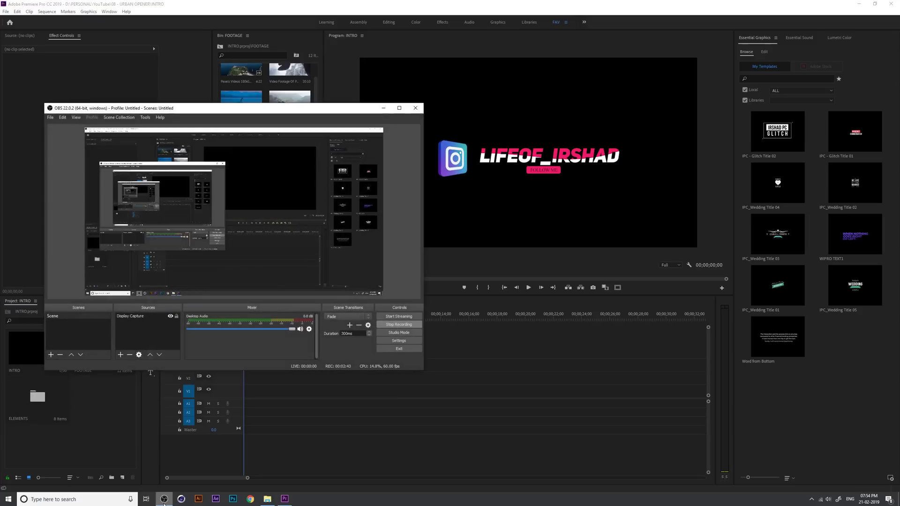
click(164, 503)
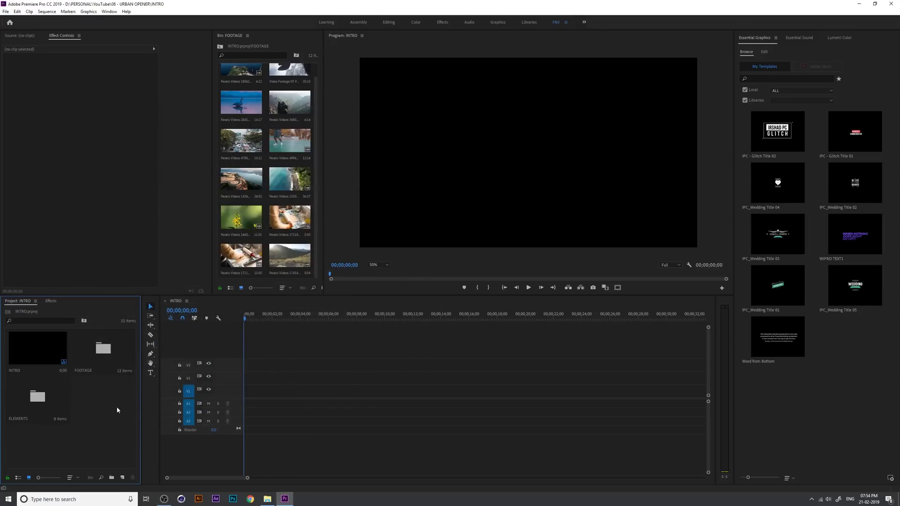
Create a new sequence named SCENE 1 with the DSLR 1080p30 preset
click(121, 480)
click(136, 367)
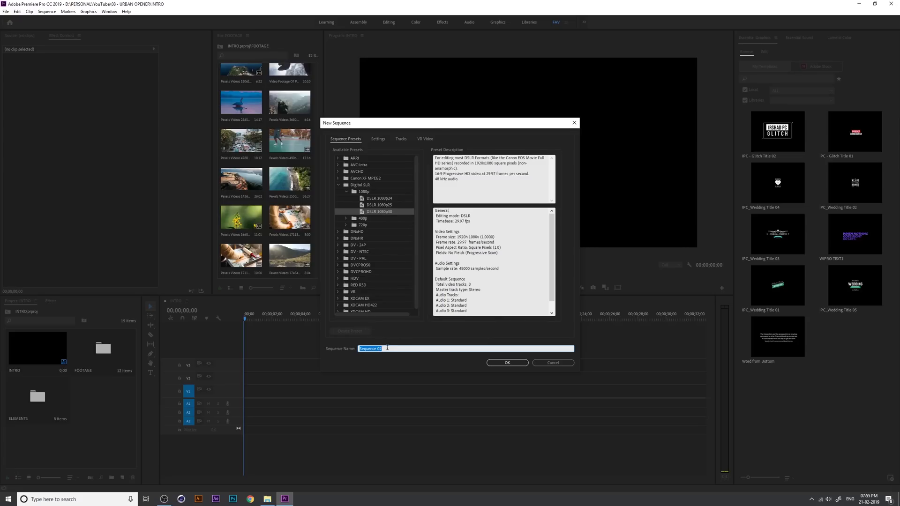
text(SCENE 1)
key(Return)
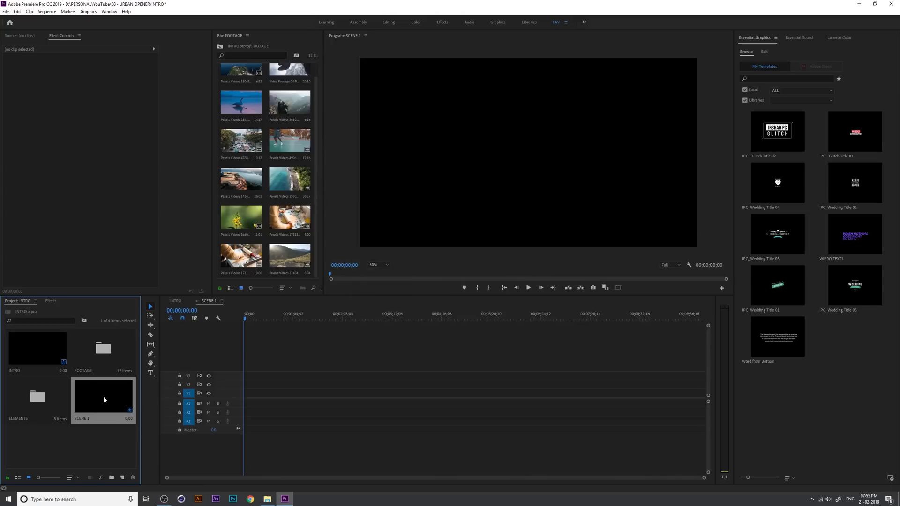
Place the city traffic clip from the FOOTAGE bin at the start of track V1 in the SCENE 1 sequence
click(176, 301)
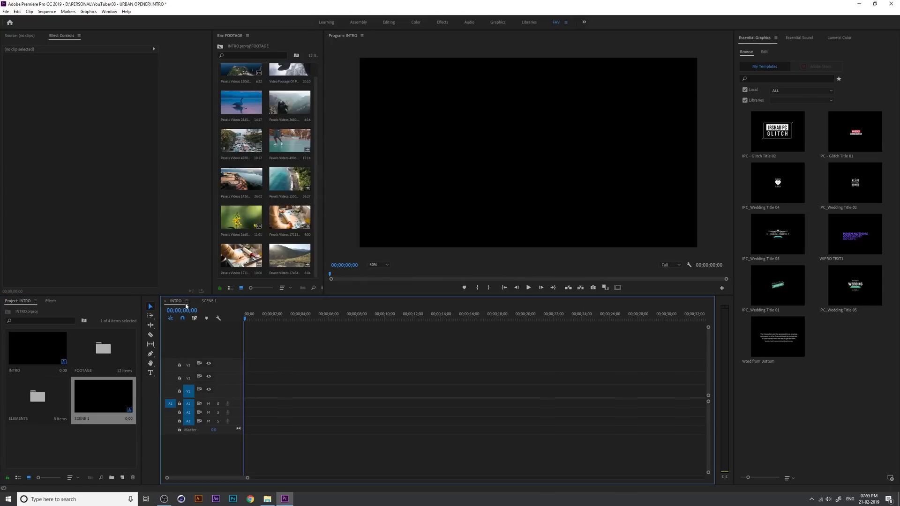
click(209, 301)
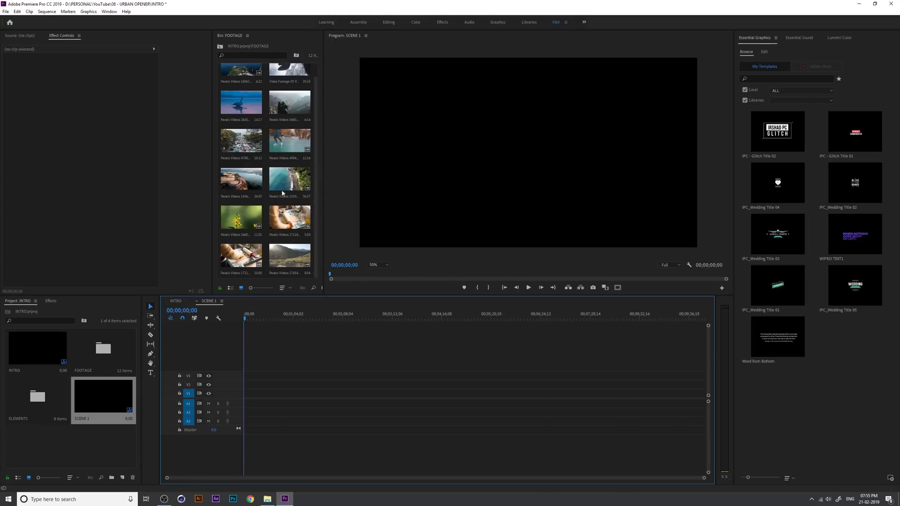
scroll(283, 182, up, 1)
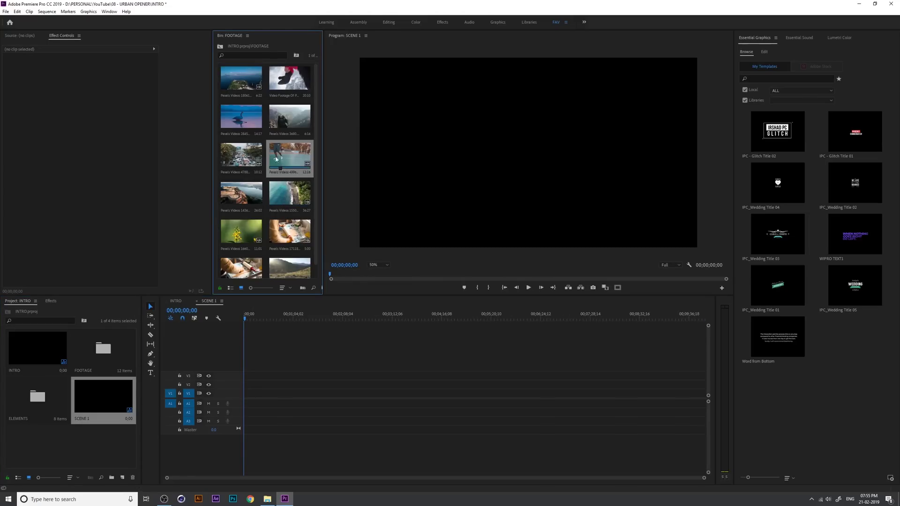
click(241, 157)
drag(241, 158, 246, 396)
click(507, 264)
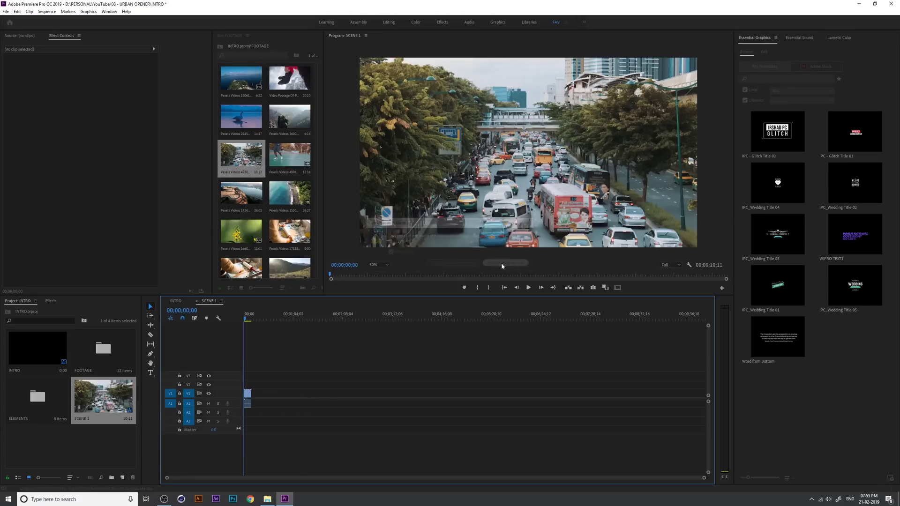
Play a short part of the traffic clip in SCENE 1 and return the playhead to the start
key(equal)
key(equal)
key(equal)
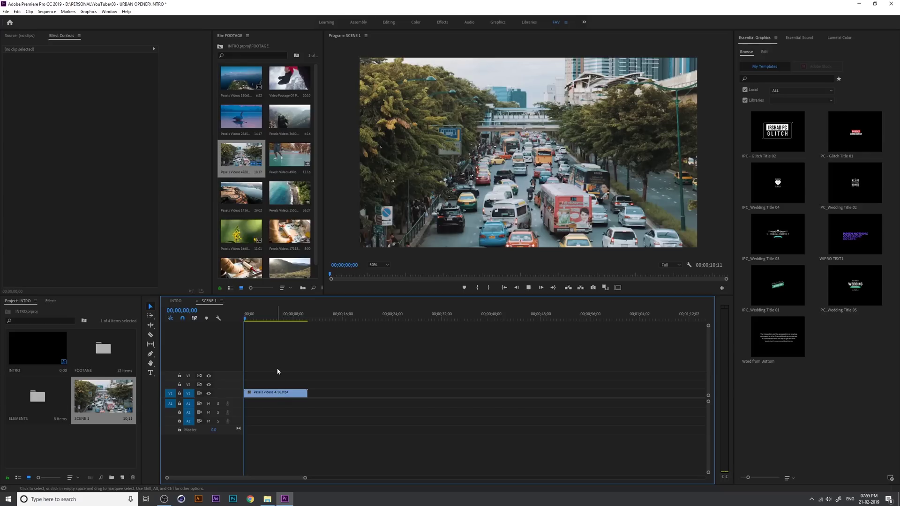
key(space)
key(space)
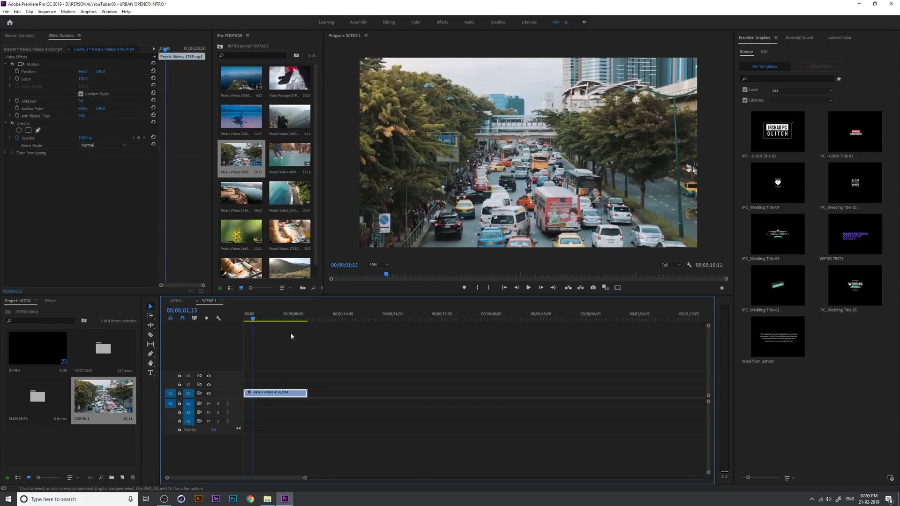
drag(252, 318, 230, 316)
Nest SCENE 1 at the start of track V1 in the INTRO sequence and delete its audio part
click(176, 301)
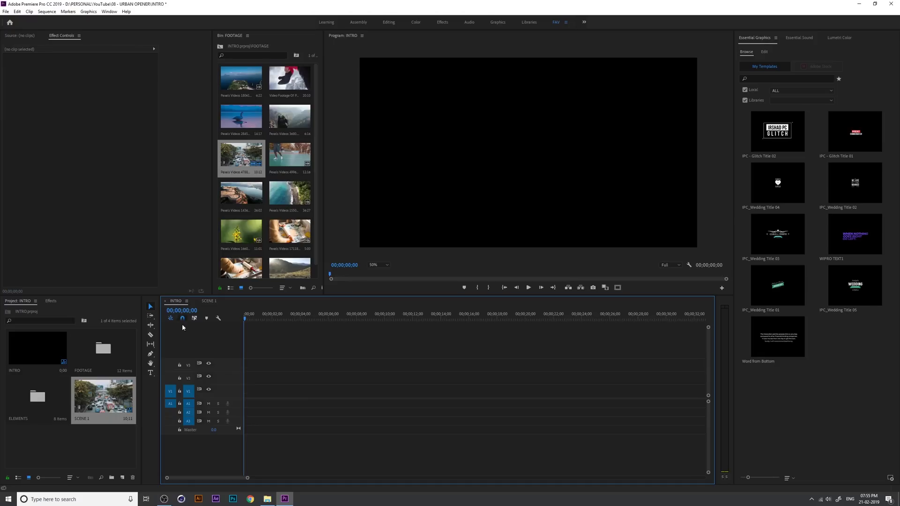
click(96, 455)
drag(90, 405, 240, 394)
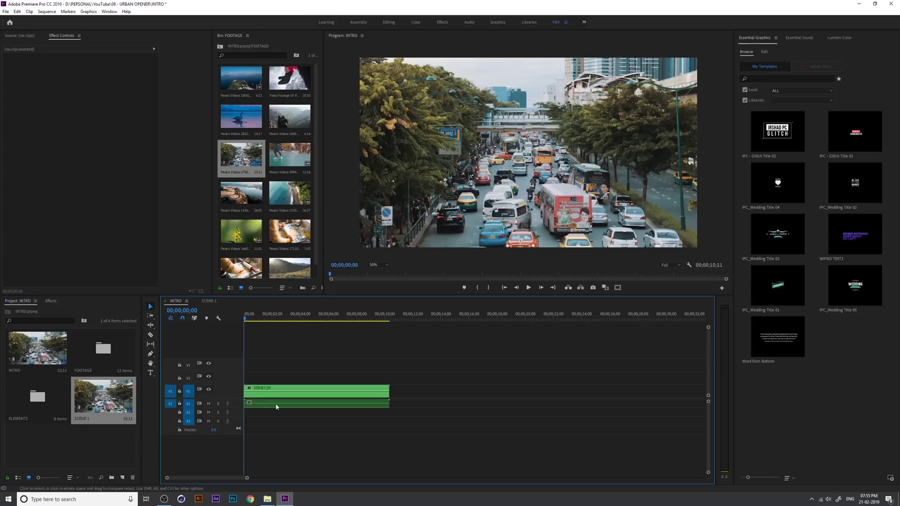
alt+click(275, 404)
key(Delete)
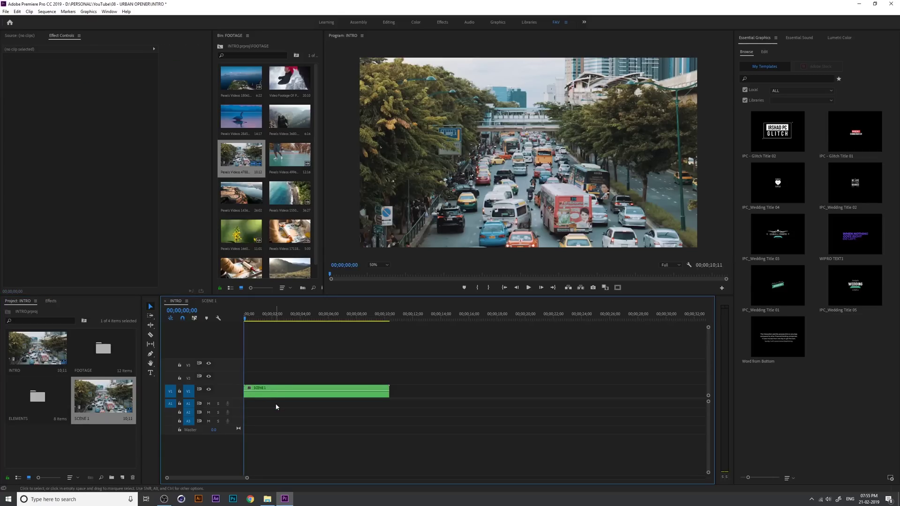
Close the SCENE 1 timeline and shift the nested SCENE 1 clip in INTRO about 22 frames later
click(197, 302)
click(120, 445)
click(110, 388)
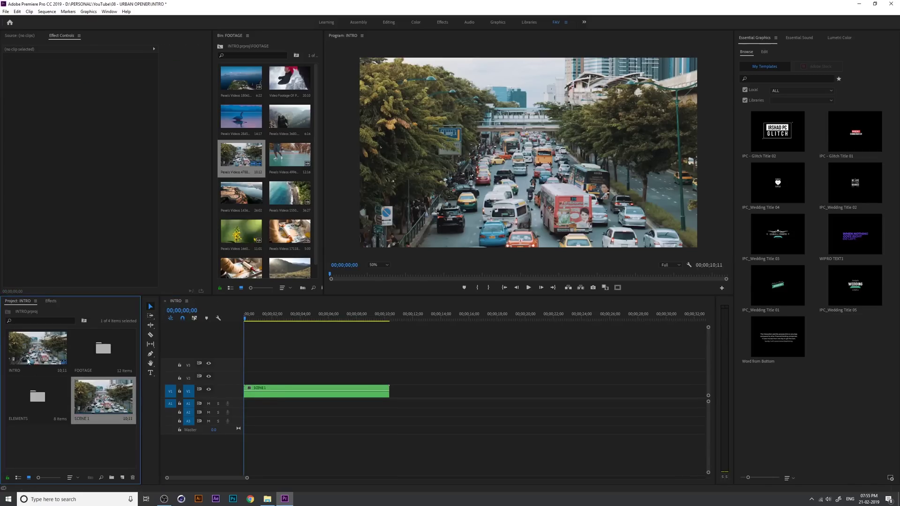
click(28, 361)
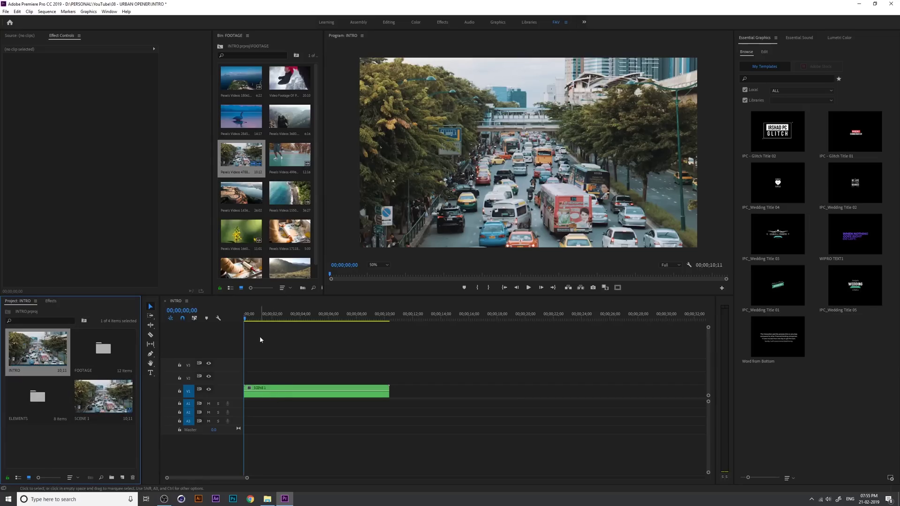
drag(247, 319, 239, 340)
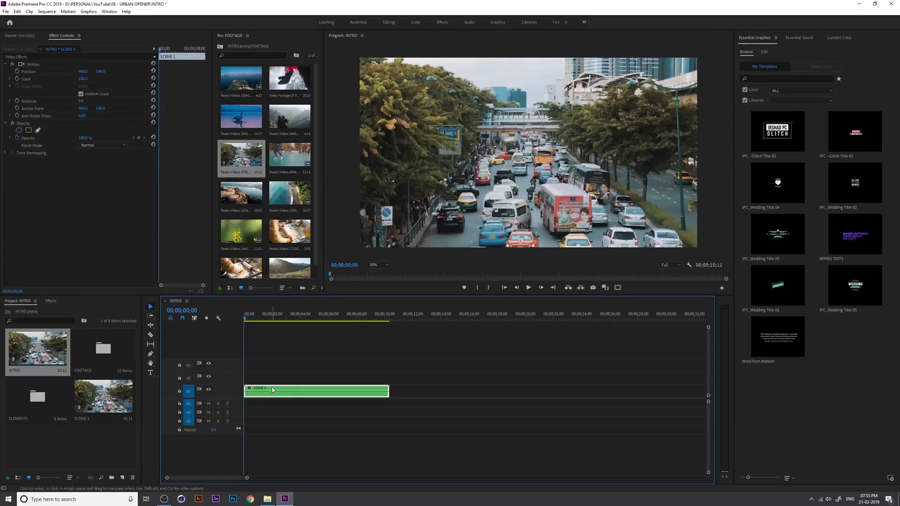
drag(273, 389, 284, 389)
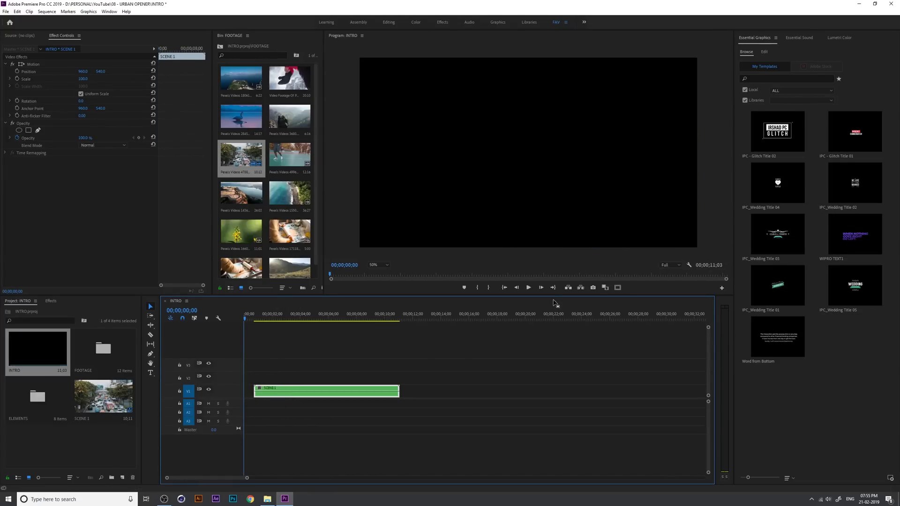
Activate the Essential Graphics panel and review the list of available panels without changing which ones are shown
click(755, 38)
click(115, 11)
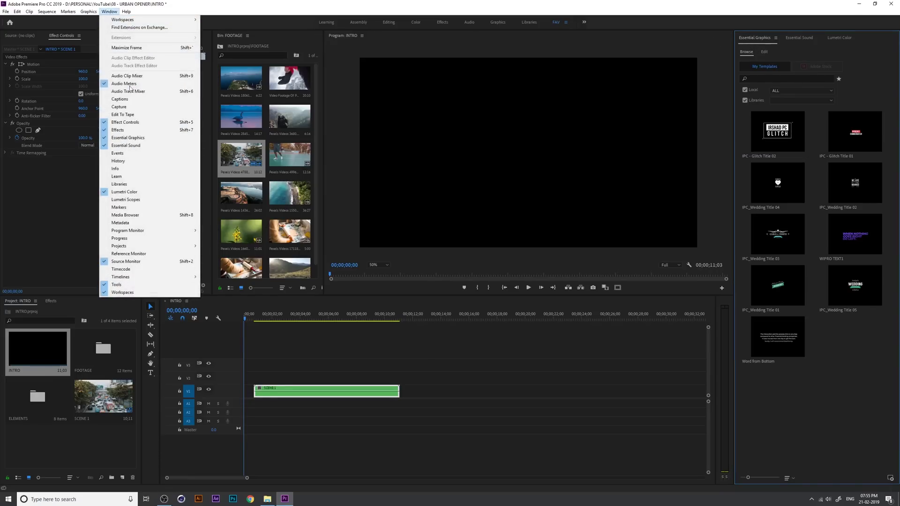
click(750, 1)
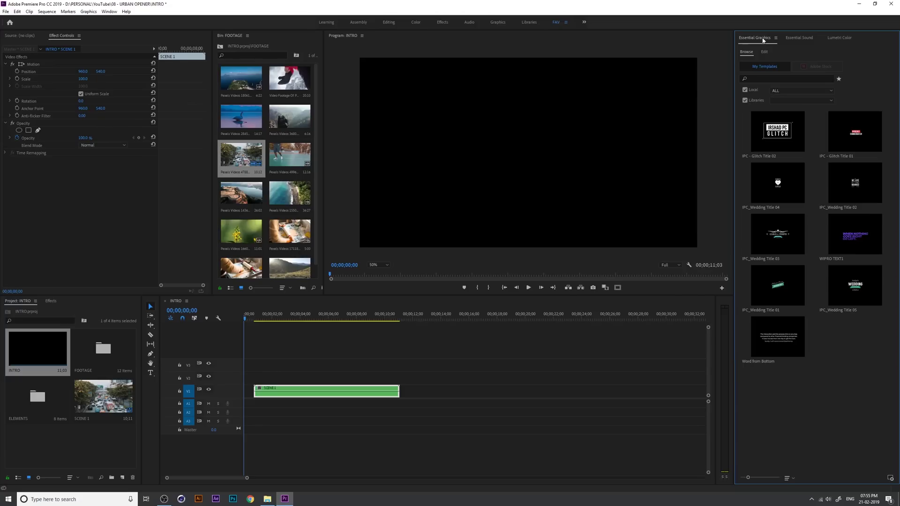
Place the IPC - Glitch Title 02 template on track V2 at the start of the INTRO sequence and display a frame of it
click(787, 134)
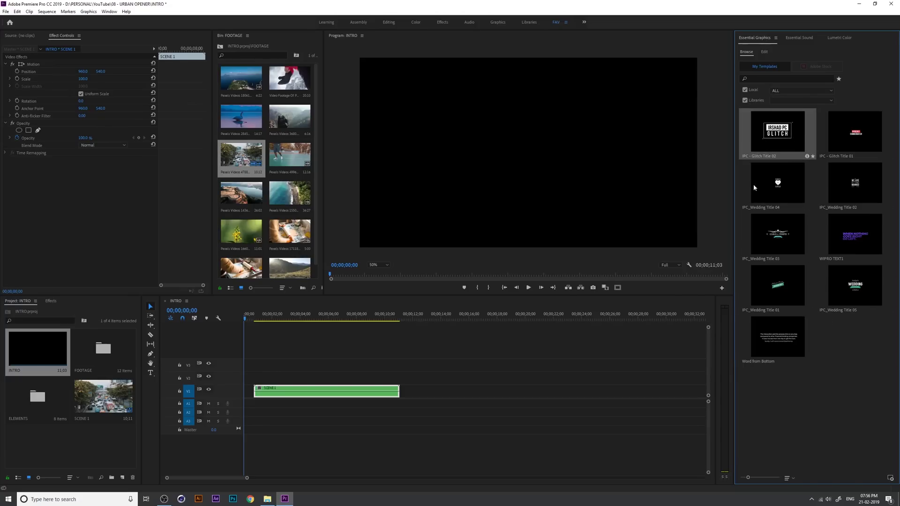
drag(754, 187, 247, 384)
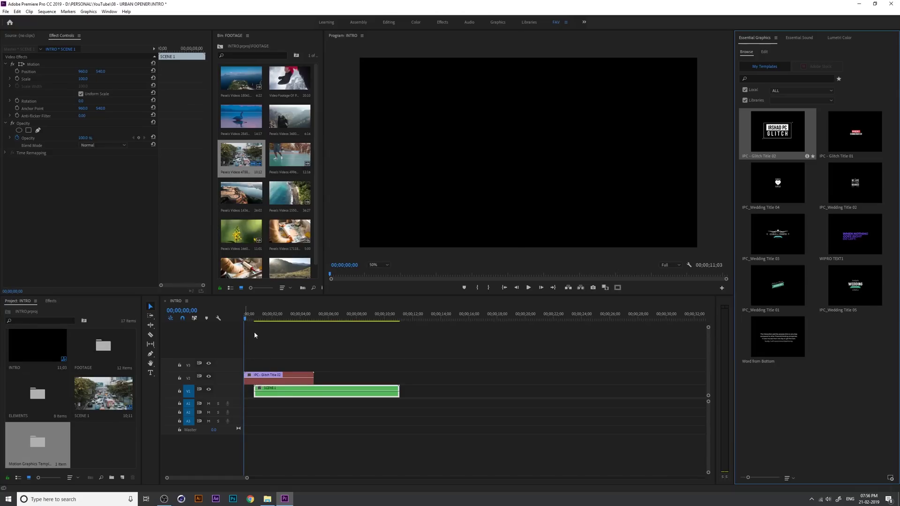
click(251, 318)
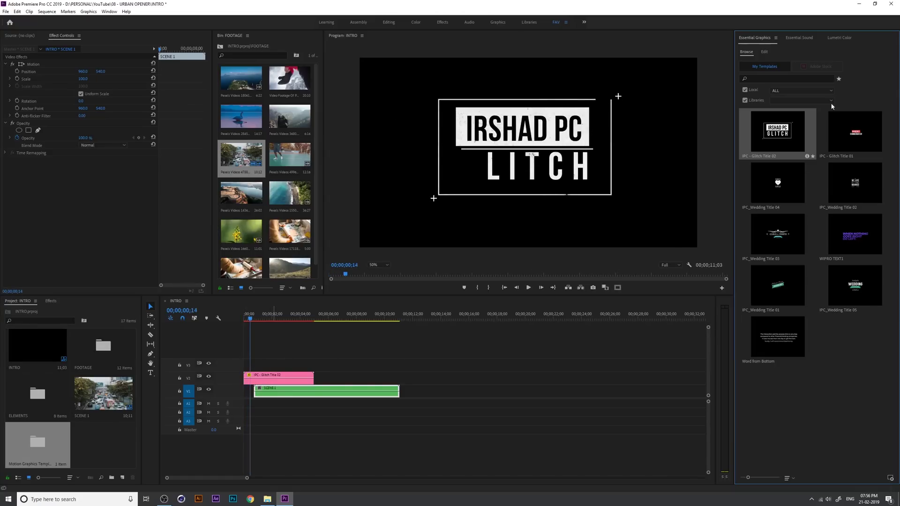
Reduce the glitch title's scale to 41 and play the opening of the INTRO sequence from the start
click(284, 376)
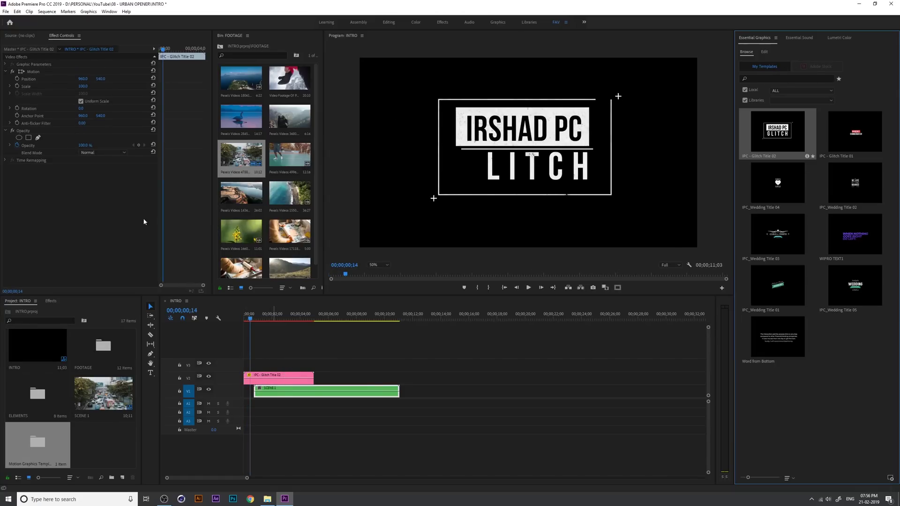
click(67, 35)
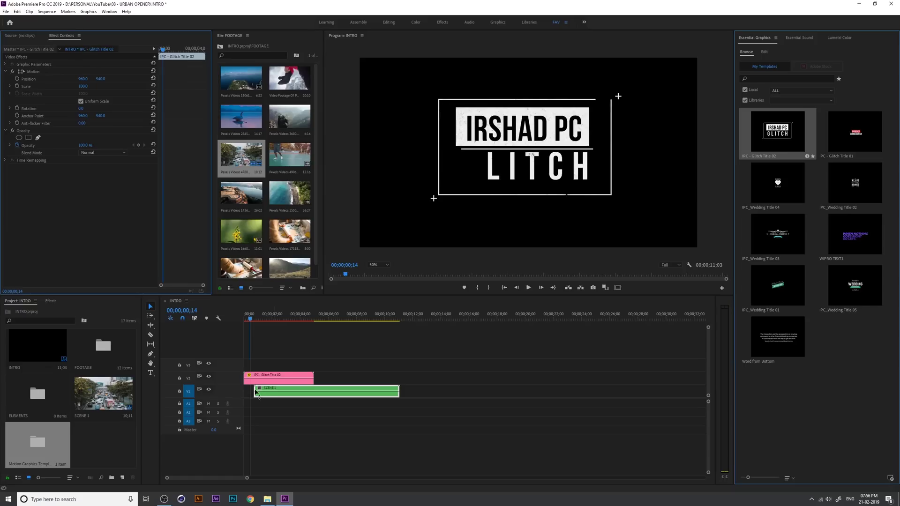
click(267, 380)
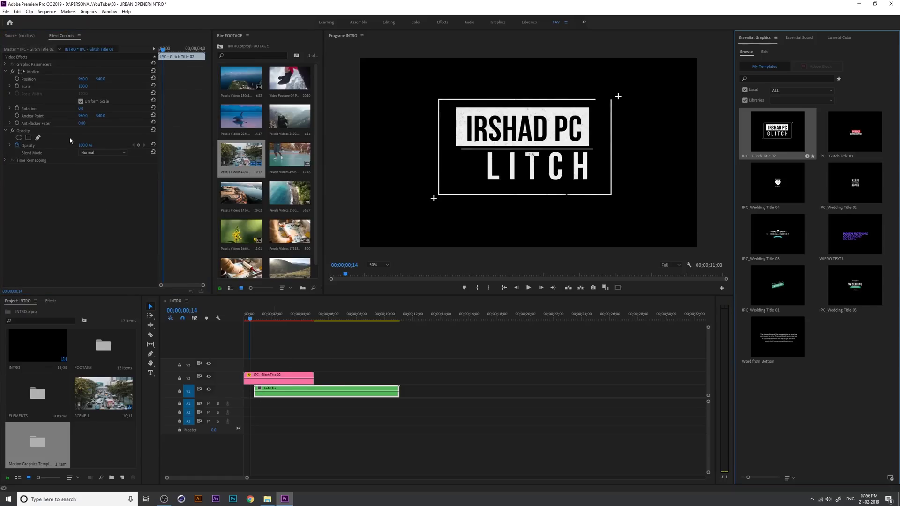
mouse_move(82, 86)
mouse_down()
mouse_move(40, 87)
mouse_move(88, 87)
mouse_up()
drag(269, 318, 225, 320)
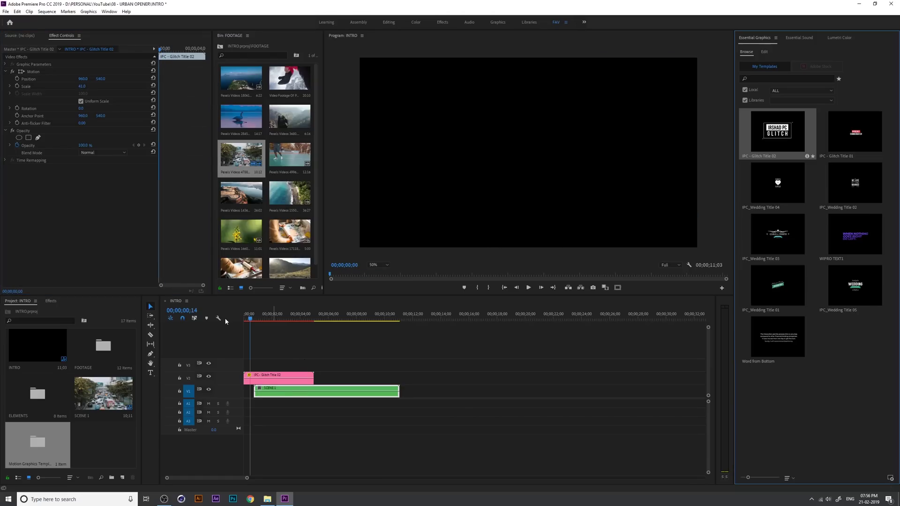
key(space)
key(space)
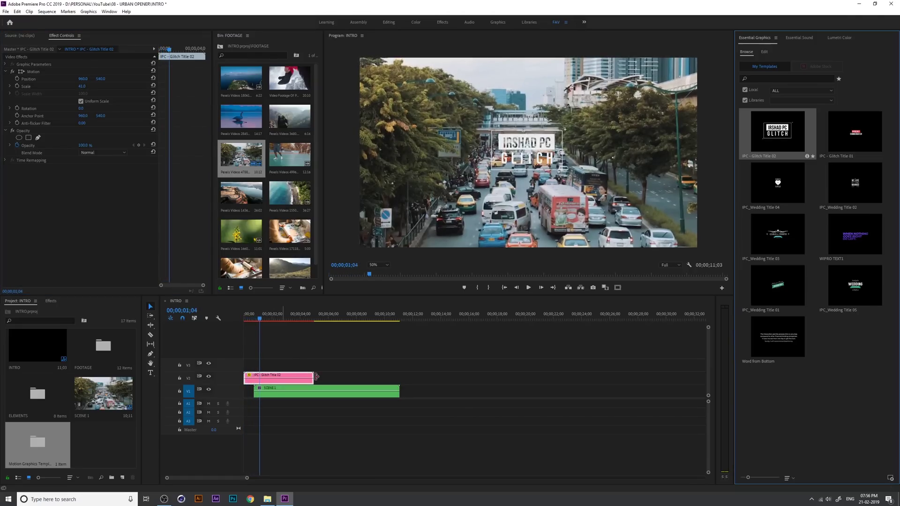
Trim the end of the glitch title to the start of the SCENE 1 clip and play back the shortened title
drag(311, 380, 254, 380)
drag(262, 317, 225, 324)
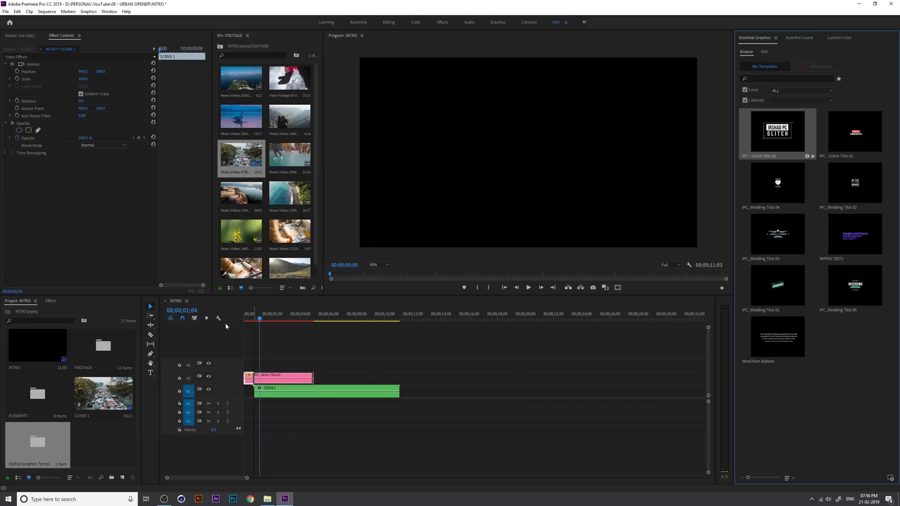
key(equal)
key(equal)
key(space)
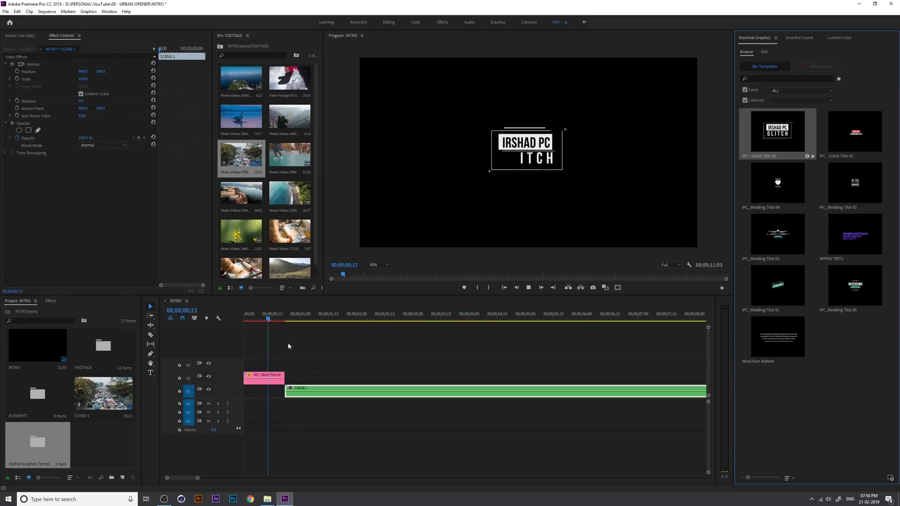
key(space)
Replay the opening to check the timing of the cut from the glitch title to SCENE 1
drag(286, 321, 239, 329)
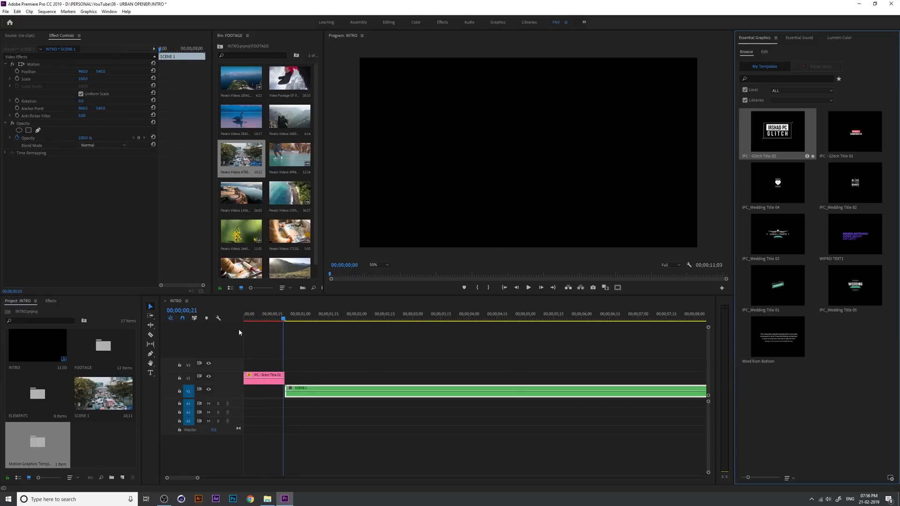
key(space)
key(space)
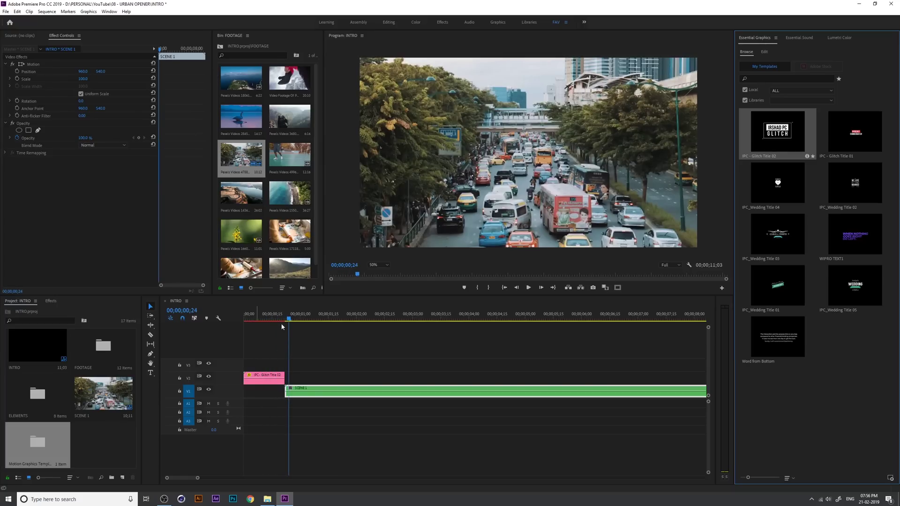
key(Up)
key(Up)
key(space)
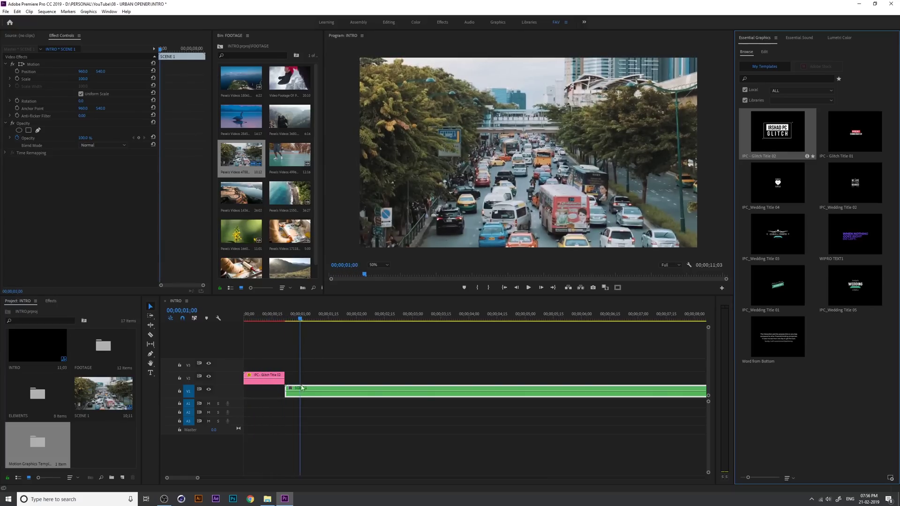
Shift SCENE 1 to start at 00;00;00;26, extend the glitch title up to it, and play back the cut
mouse_move(304, 389)
mouse_down()
mouse_move(320, 391)
mouse_move(292, 376)
mouse_up()
drag(300, 321, 280, 320)
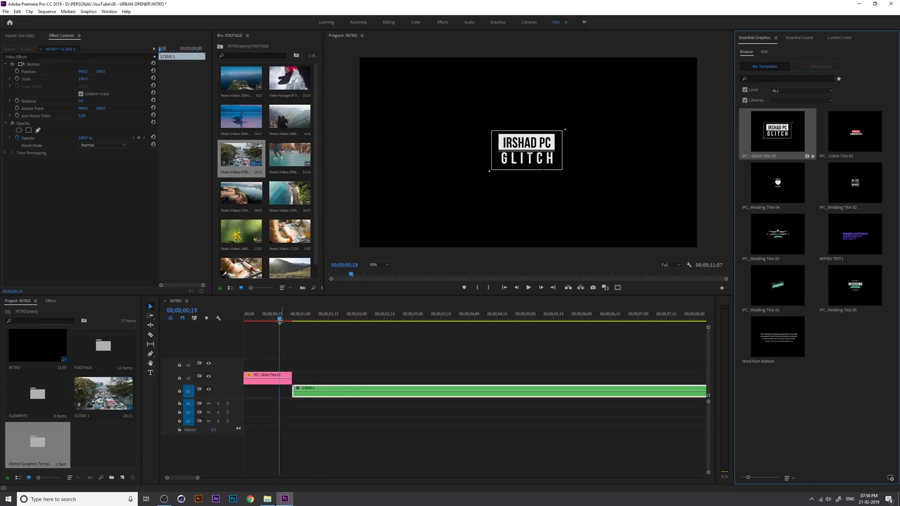
key(space)
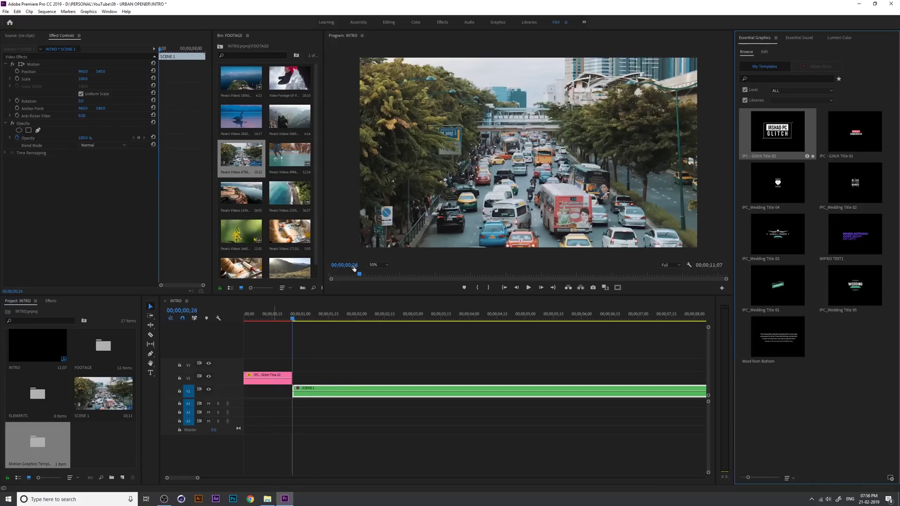
key(Home)
key(space)
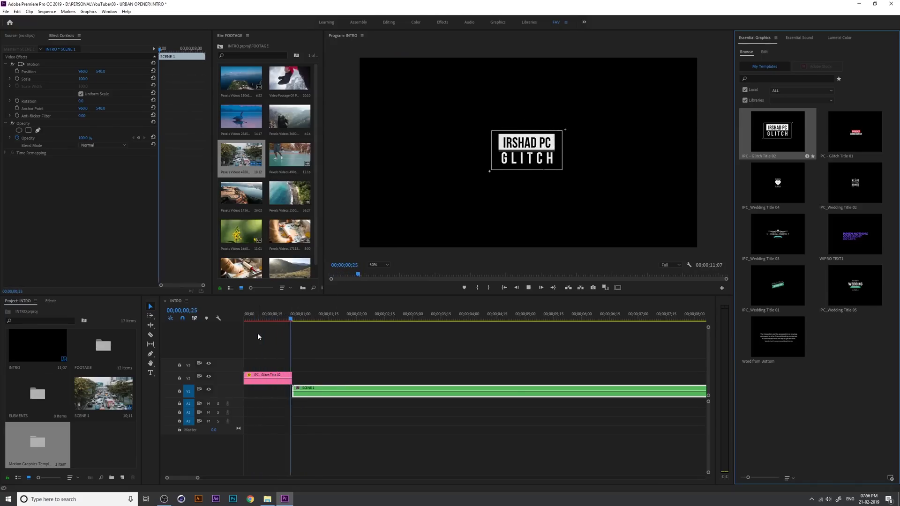
key(space)
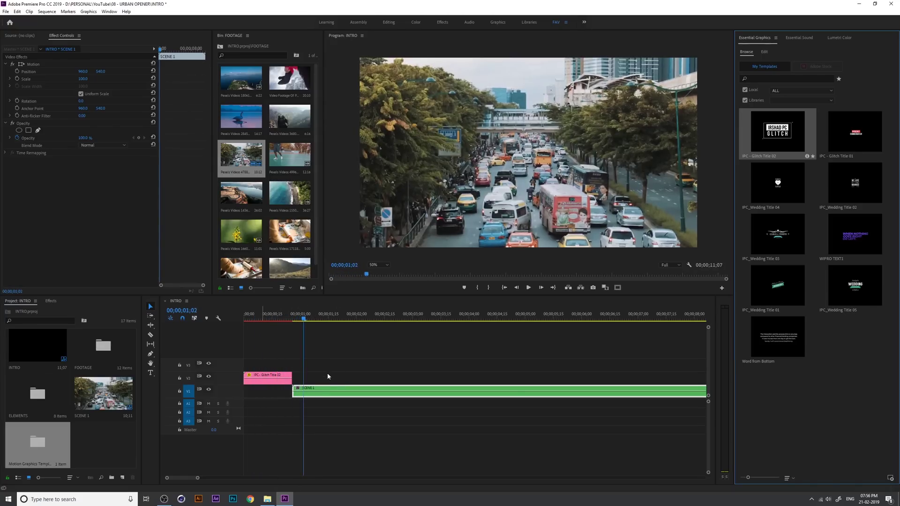
Shorten the glitch title to end at 00;00;00;24, close the gap by moving SCENE 1 against it, and play the result
click(291, 379)
drag(313, 391, 310, 391)
key(Home)
key(space)
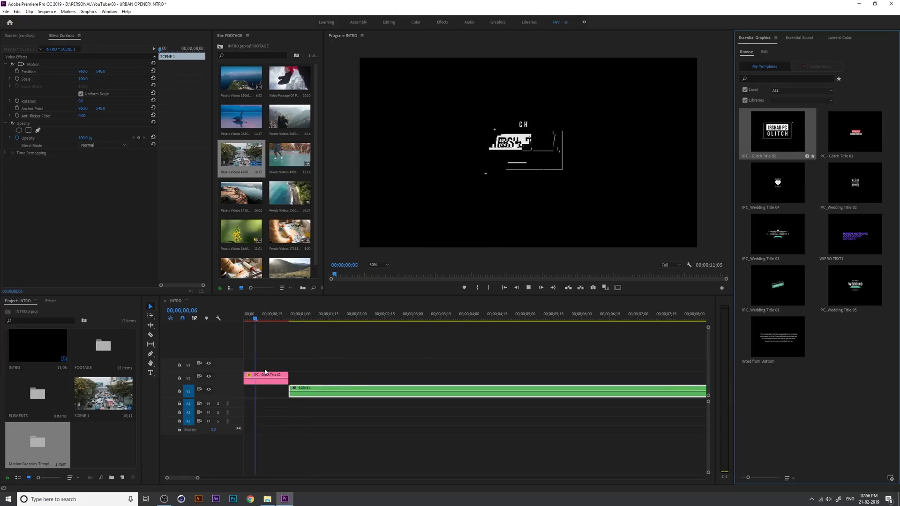
key(space)
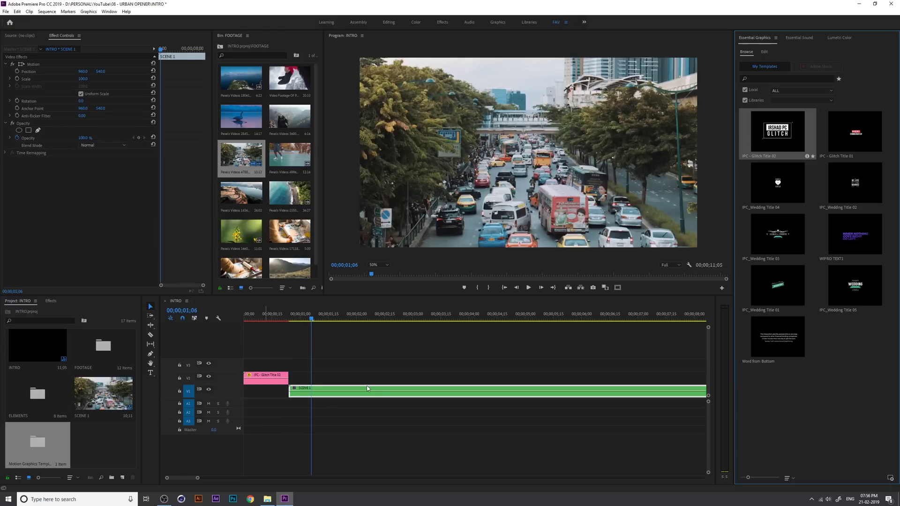
Play the INTRO sequence again from the start to review the adjusted title, and clear the clip selection
drag(313, 320, 187, 334)
key(minus)
key(minus)
key(space)
key(space)
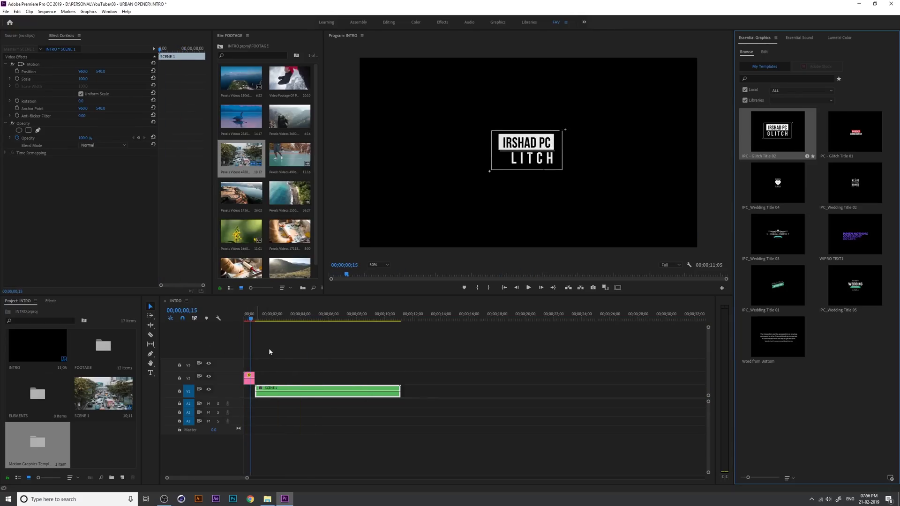
key(equal)
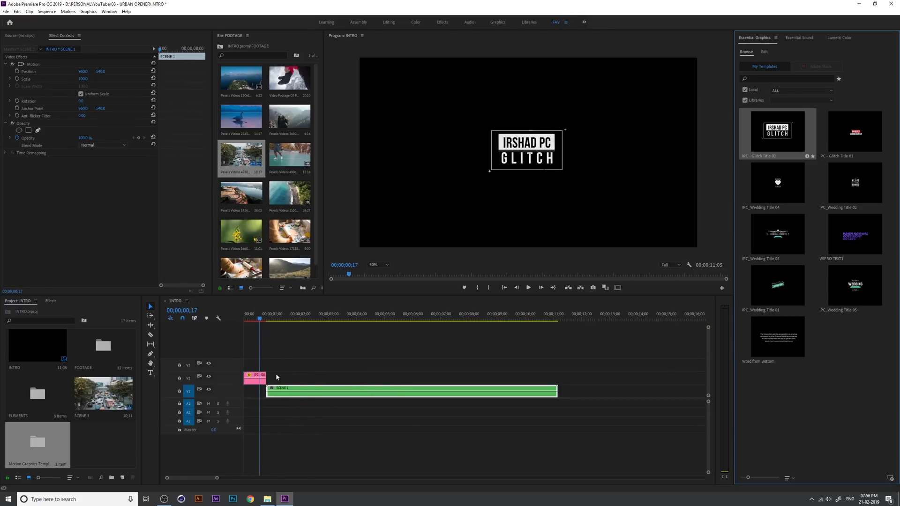
click(312, 378)
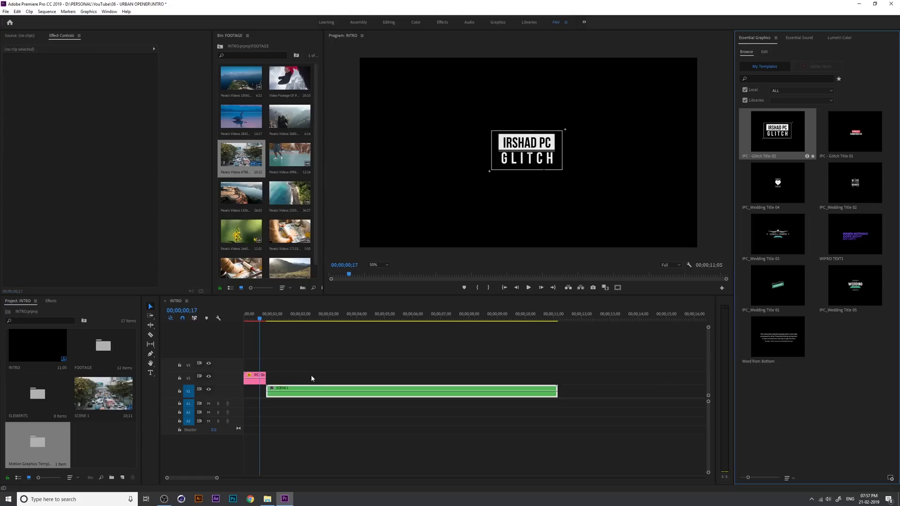
Split the SCENE 1 clip at 00;00;01;09, 15 frames after its start
key(Down)
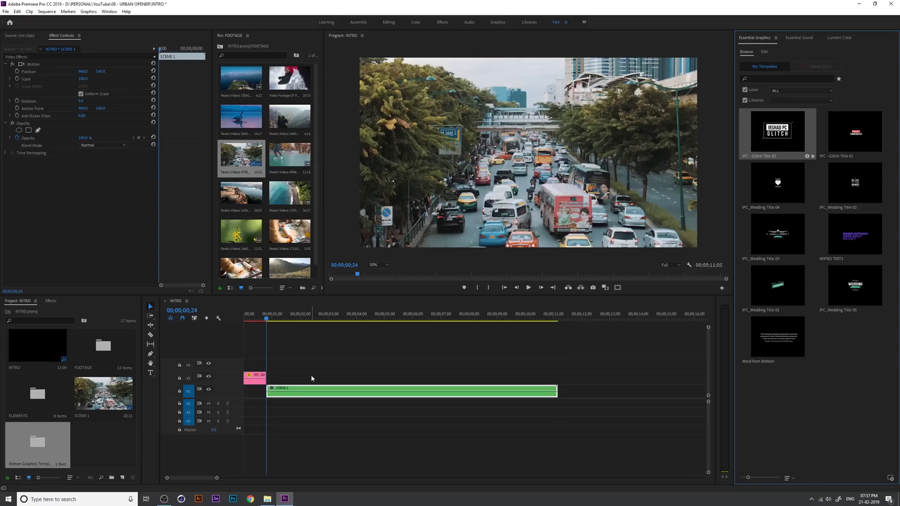
key(shift+Right)
key(shift+Right)
key(shift+Right)
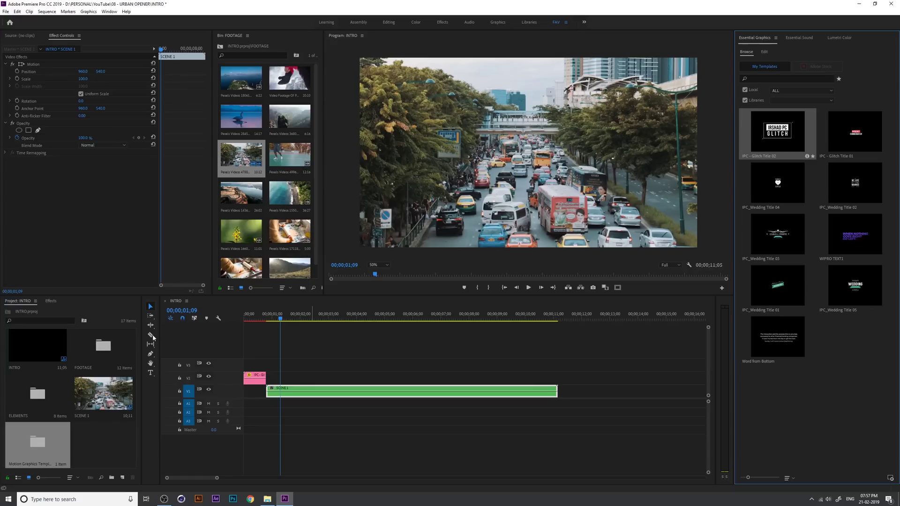
key(ctrl+s)
click(281, 325)
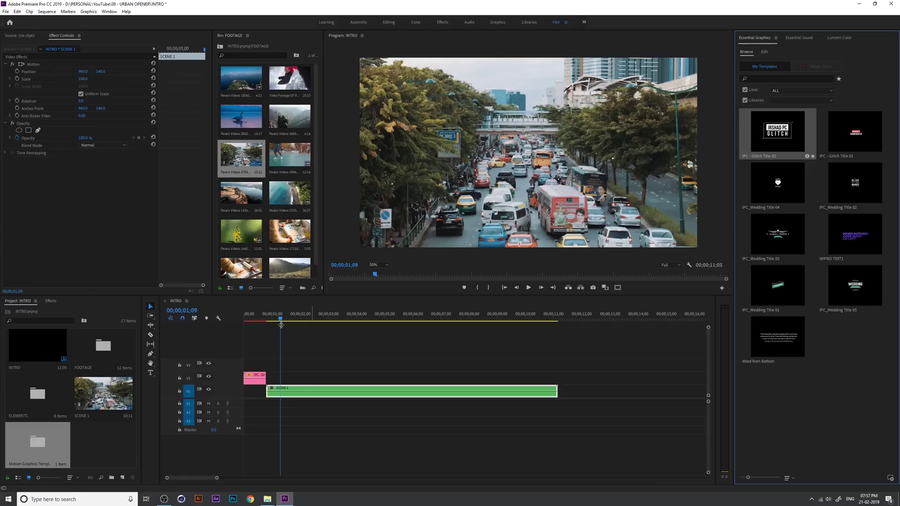
click(306, 352)
Play back the short first SCENE 1 segment, and replay the opening from the start of the sequence
drag(282, 319, 266, 322)
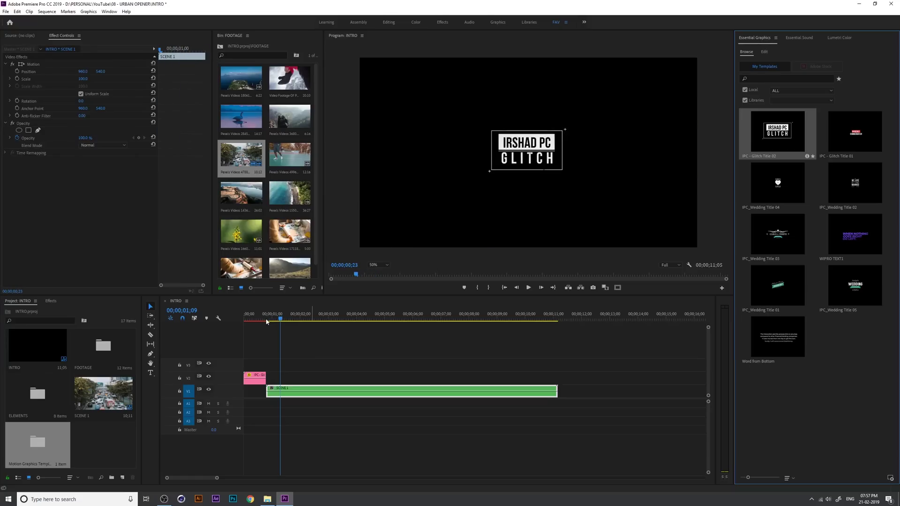
key(space)
key(space)
click(302, 373)
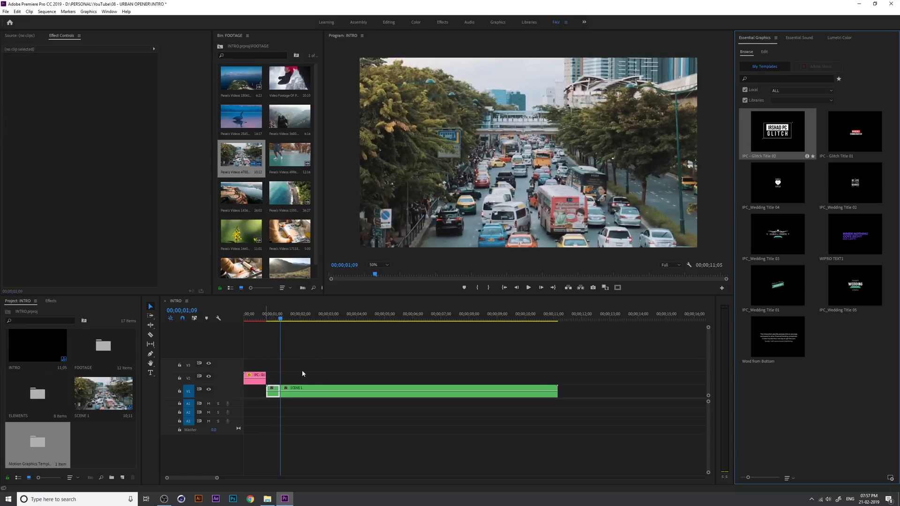
drag(280, 322, 224, 328)
key(space)
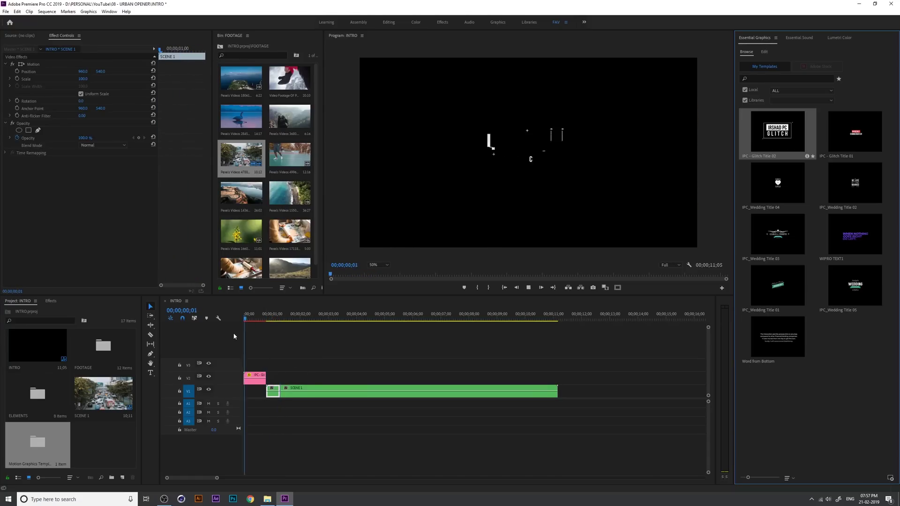
key(space)
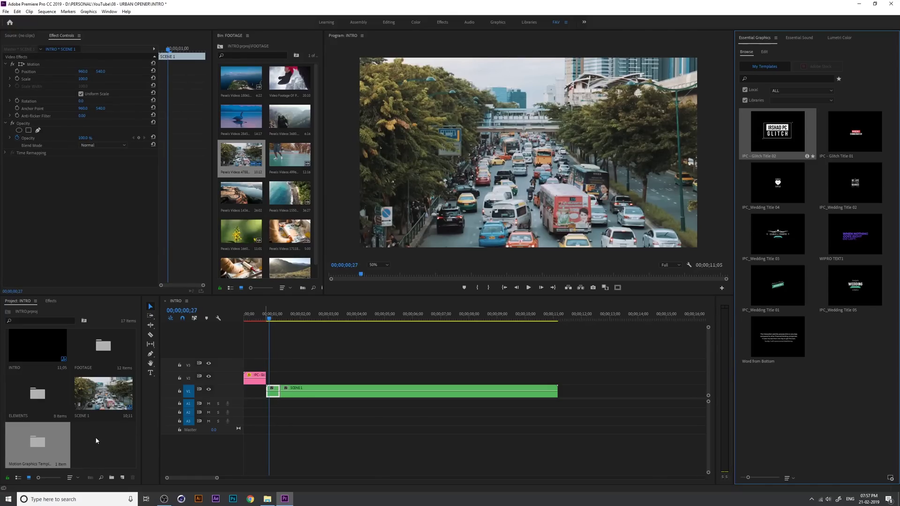
Apply the IPC_OUT Smooth Zoom B preset from the IPC - Zoom presets to the short first SCENE 1 segment and preview it
click(52, 301)
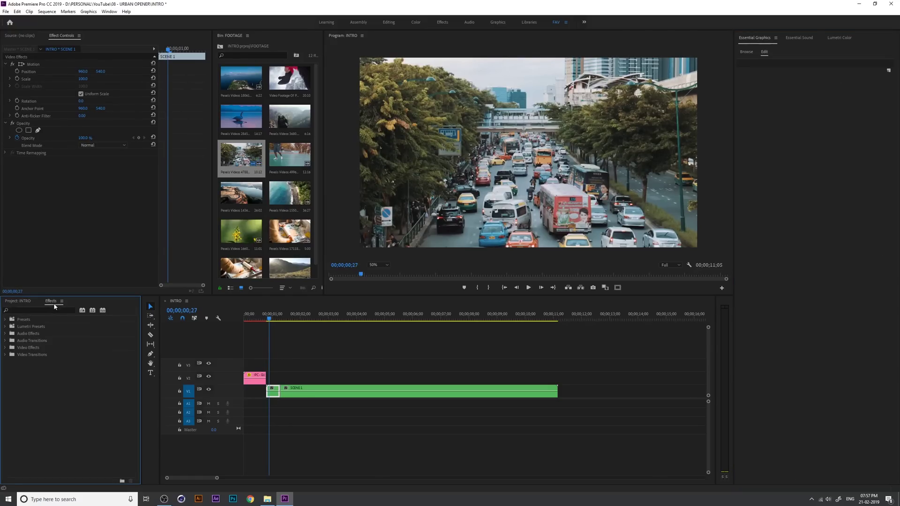
click(22, 322)
double_click(21, 322)
double_click(35, 350)
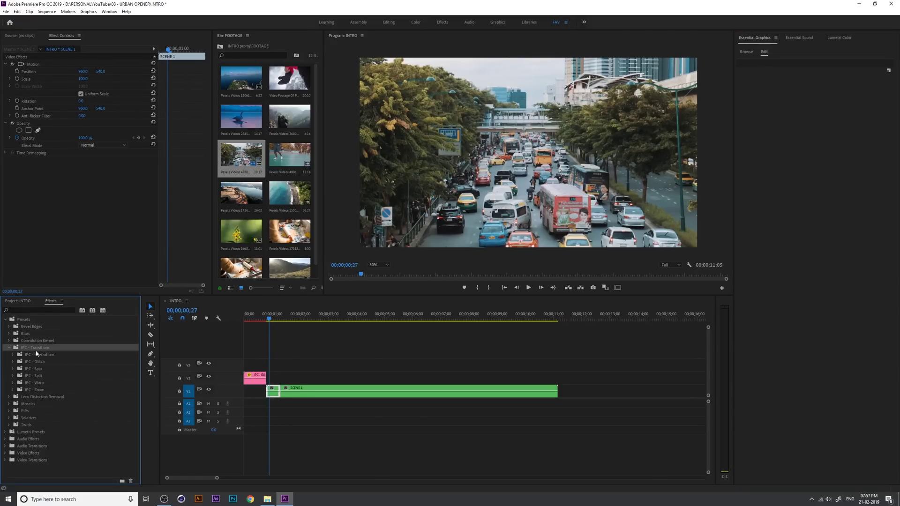
double_click(48, 389)
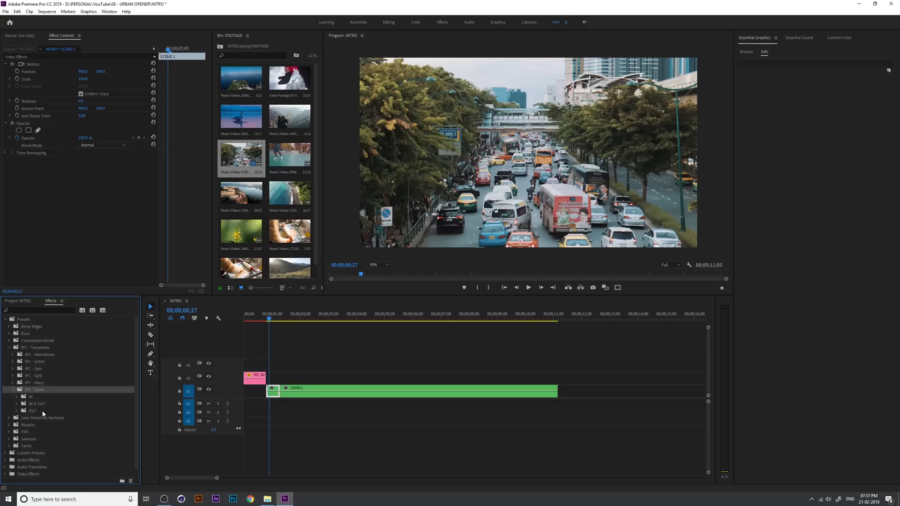
double_click(43, 411)
click(67, 426)
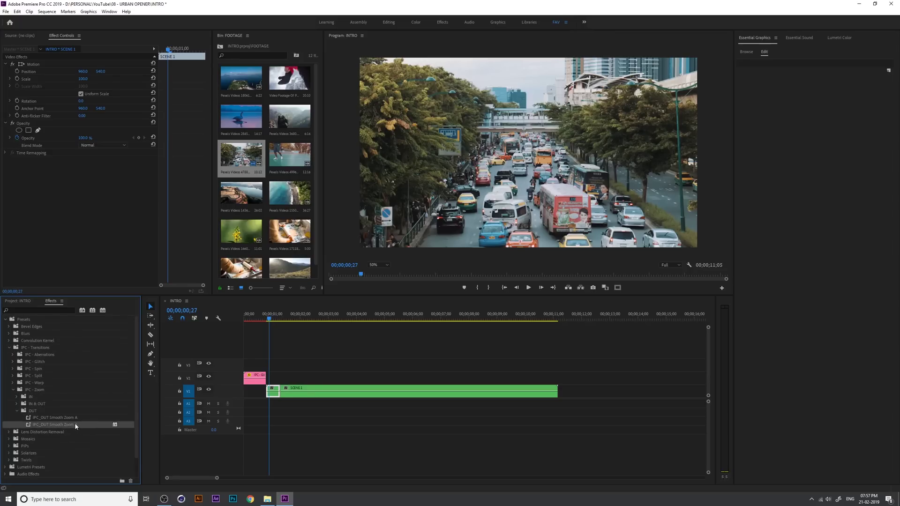
drag(74, 423, 269, 394)
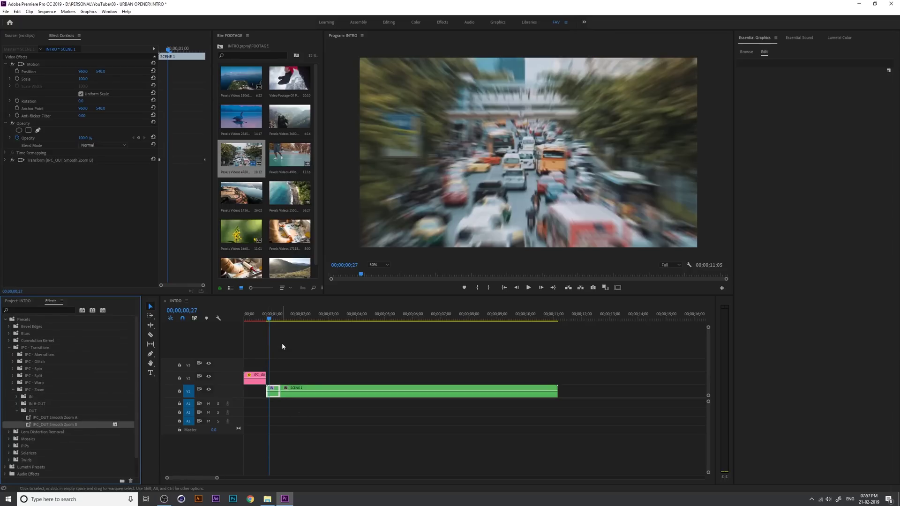
click(248, 319)
key(space)
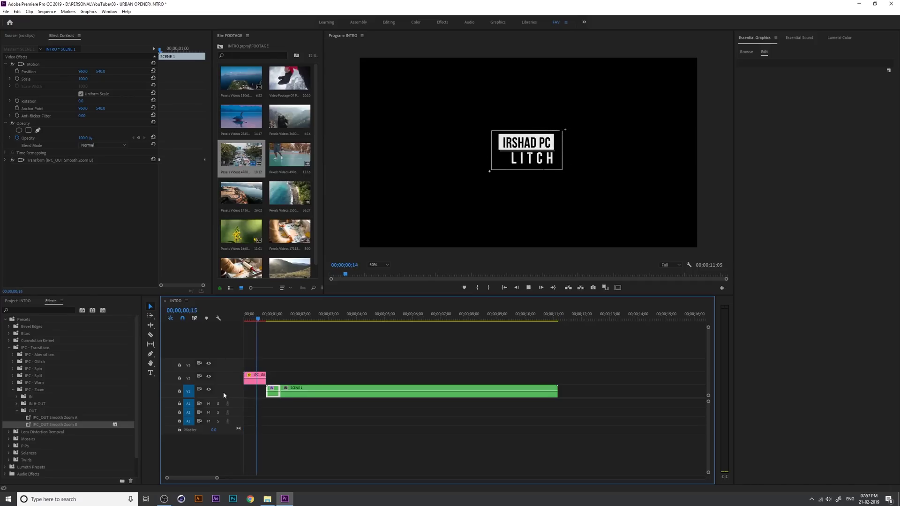
Replay the INTRO sequence from the start to check the zoom transition between the two SCENE 1 segments
key(space)
drag(262, 321, 233, 325)
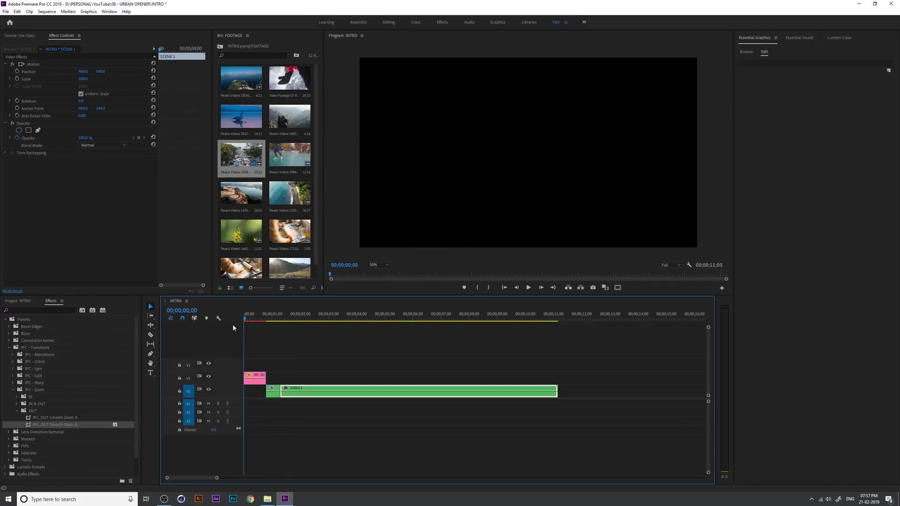
key(space)
Play the second SCENE 1 segment to find a cut point and trim its end to 00;00;03;02
key(space)
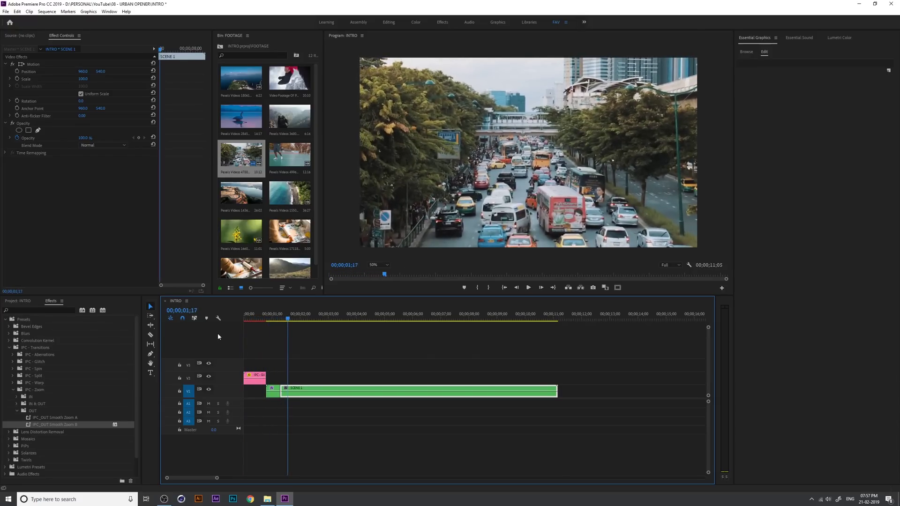
key(space)
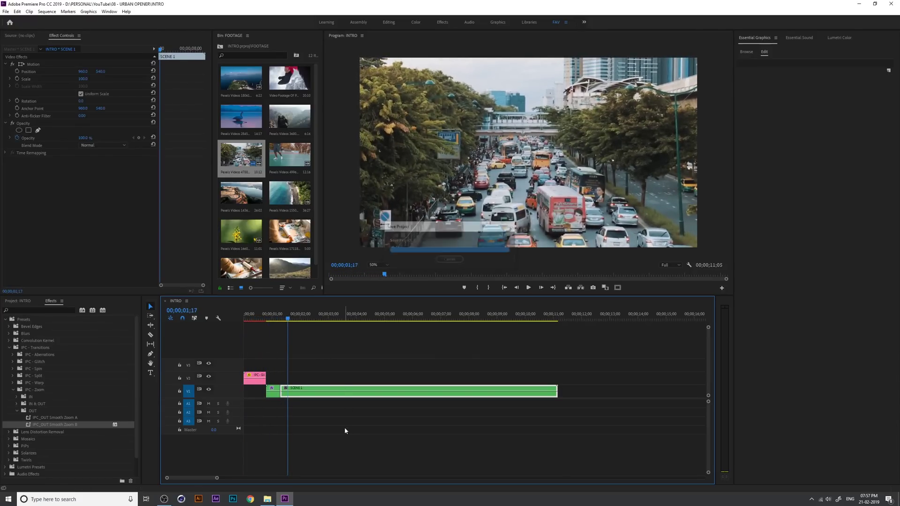
key(space)
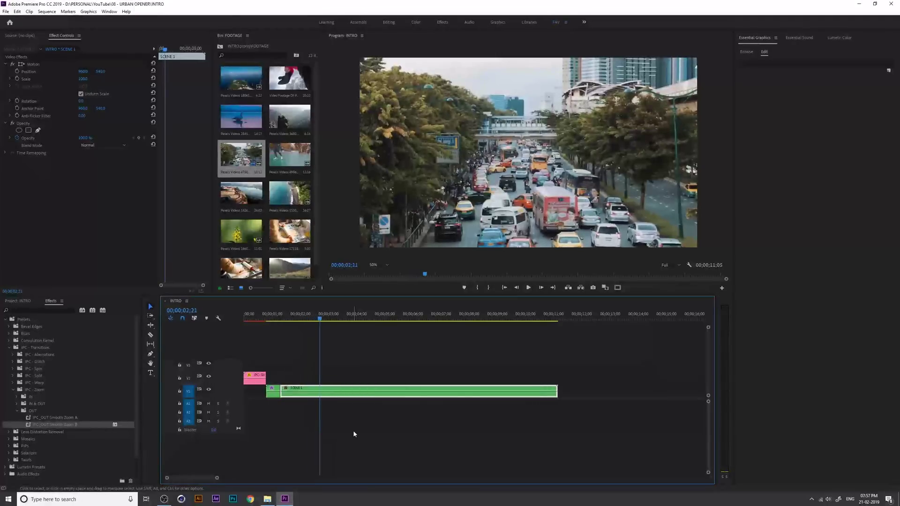
key(space)
key(space)
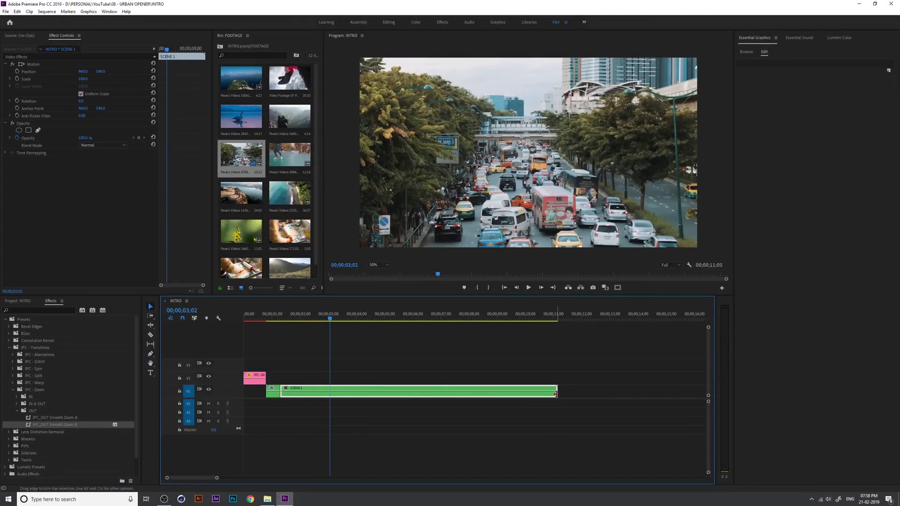
drag(553, 395, 328, 404)
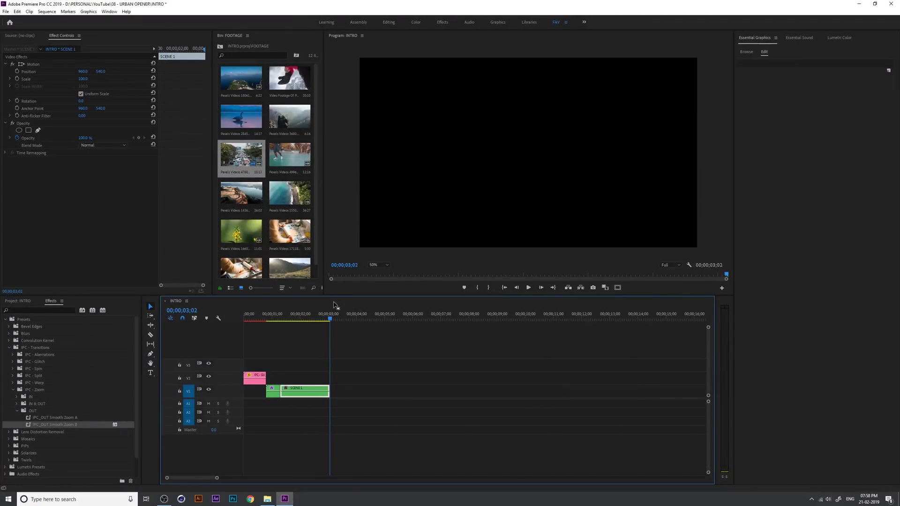
Review the trimmed SCENE 1 segment near its end and save the project
drag(331, 320, 304, 324)
key(space)
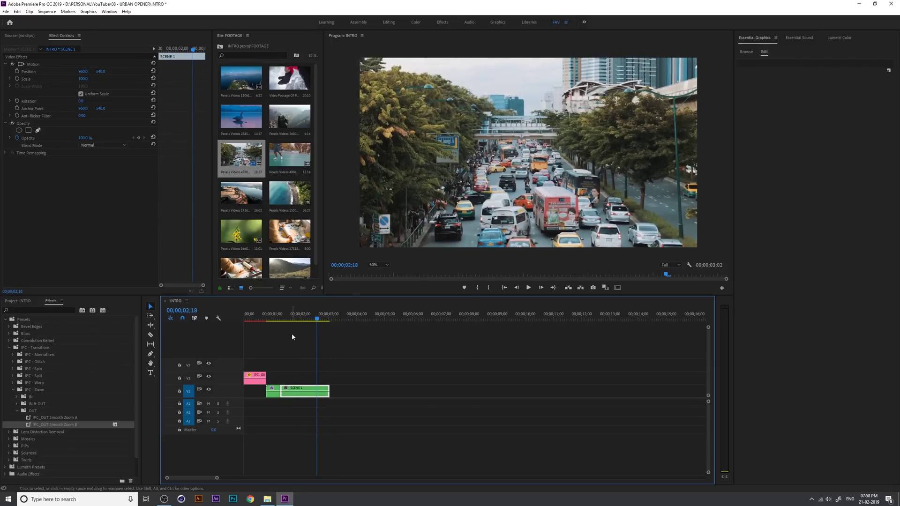
key(ctrl+s)
click(348, 398)
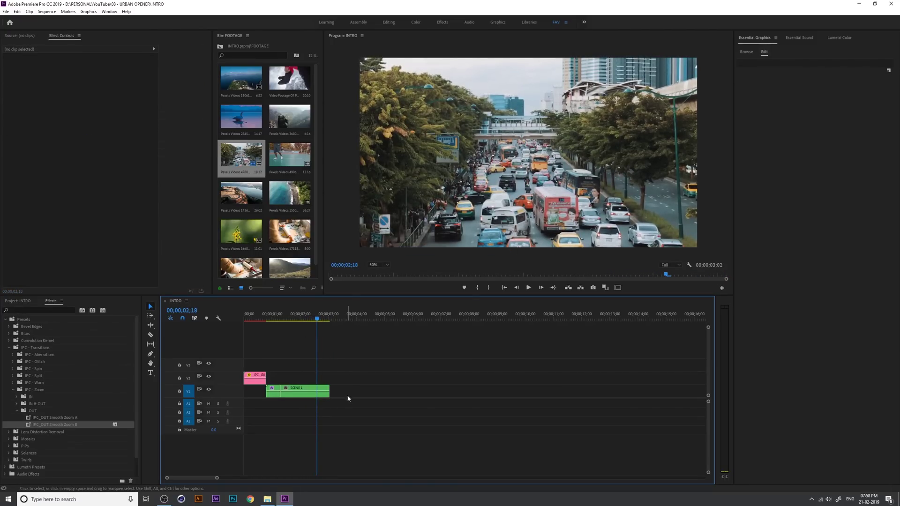
Create a new sequence named SCENE 2 in the project using the DSLR 1080p30 preset
click(24, 301)
click(119, 446)
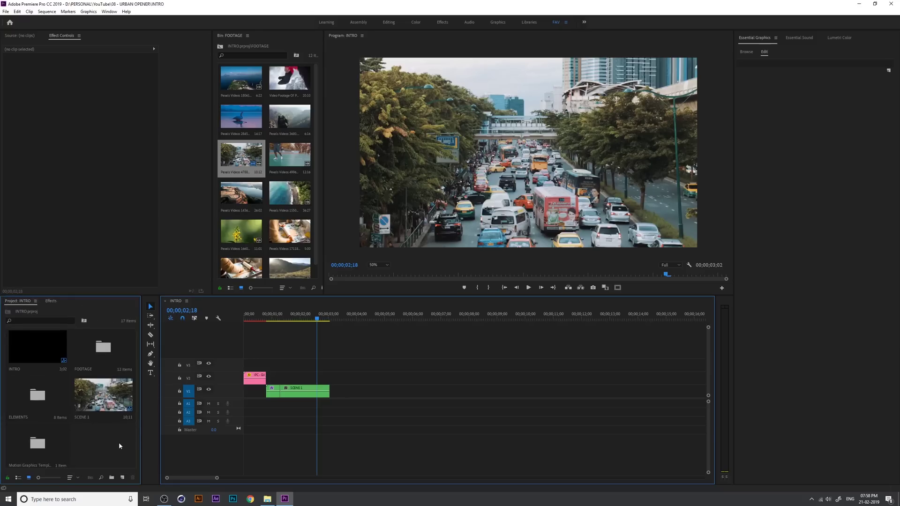
click(305, 321)
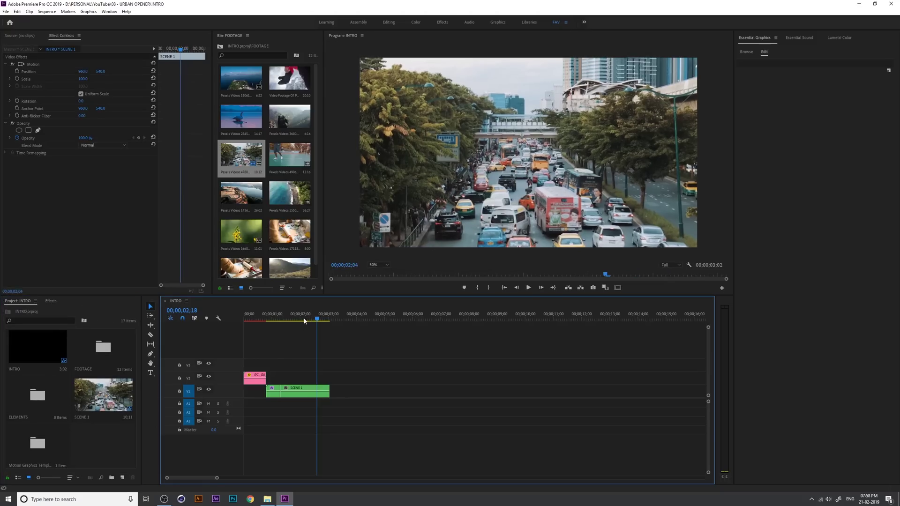
drag(304, 321, 303, 322)
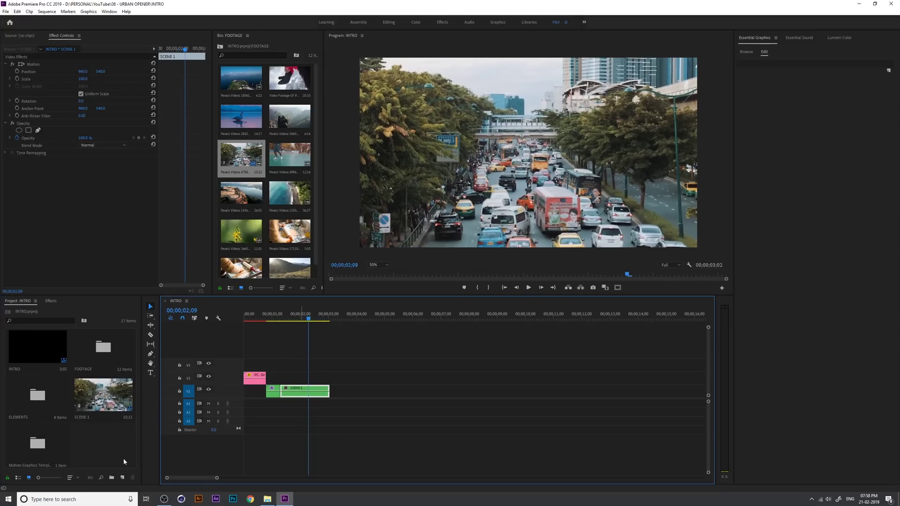
right_click(125, 475)
click(148, 391)
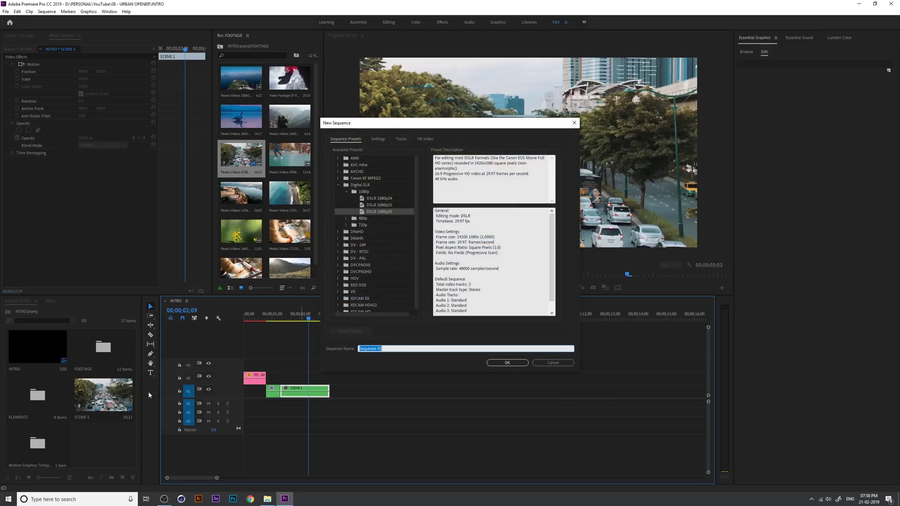
text(SCENE 2)
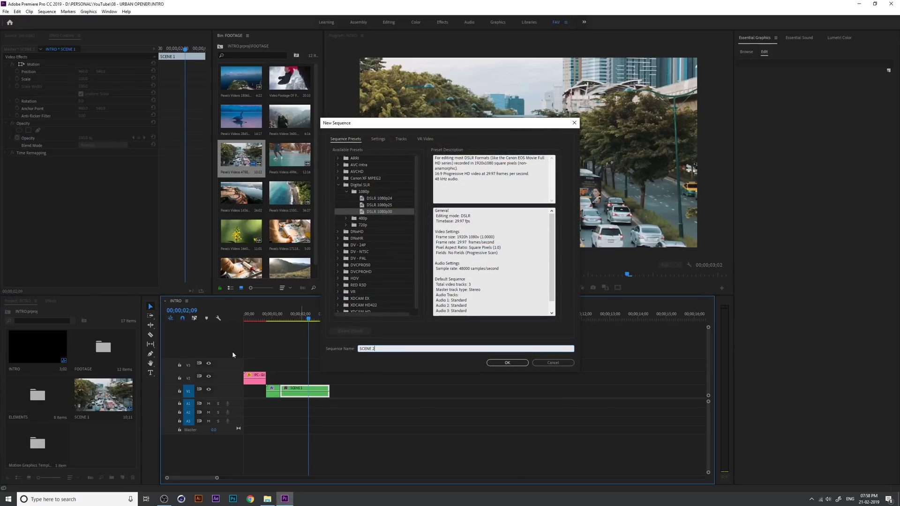
key(Return)
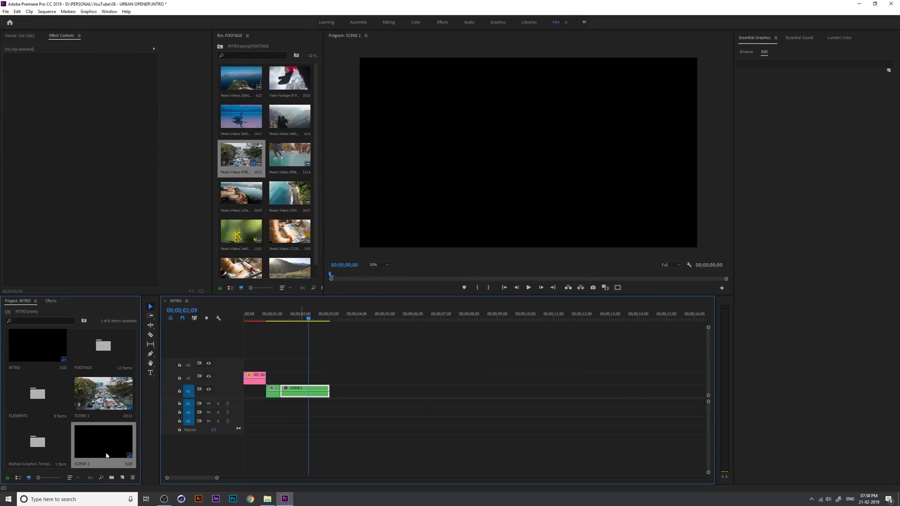
Place the baking clip Pexels Videos 1711830.mp4 at the start of SCENE 2, keeping the existing sequence settings
click(51, 302)
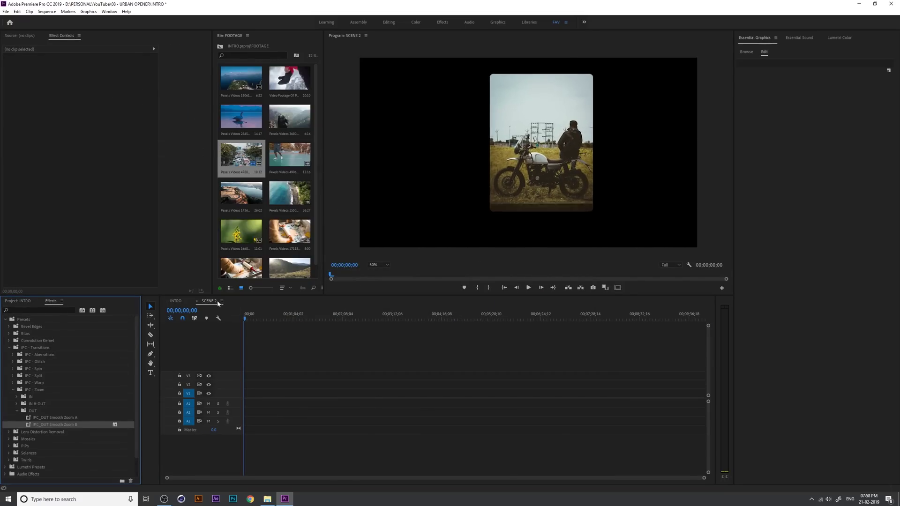
click(244, 199)
click(289, 199)
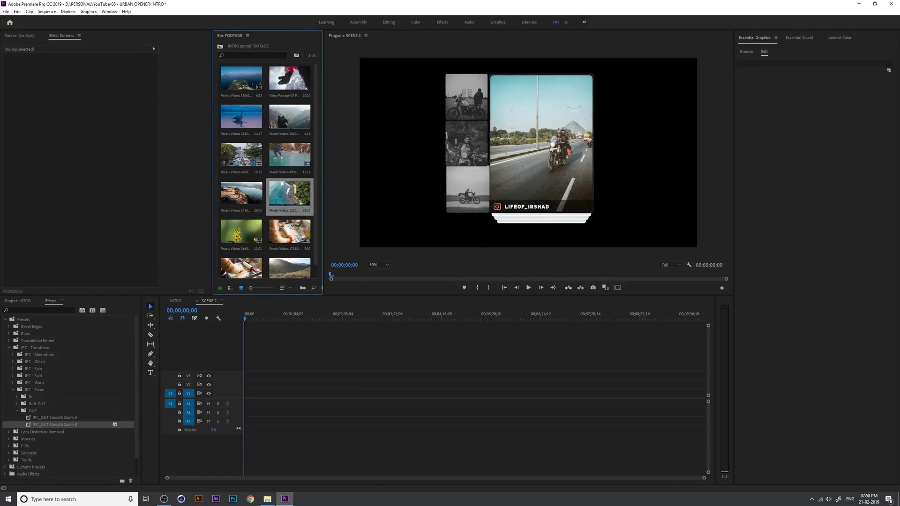
drag(241, 268, 246, 396)
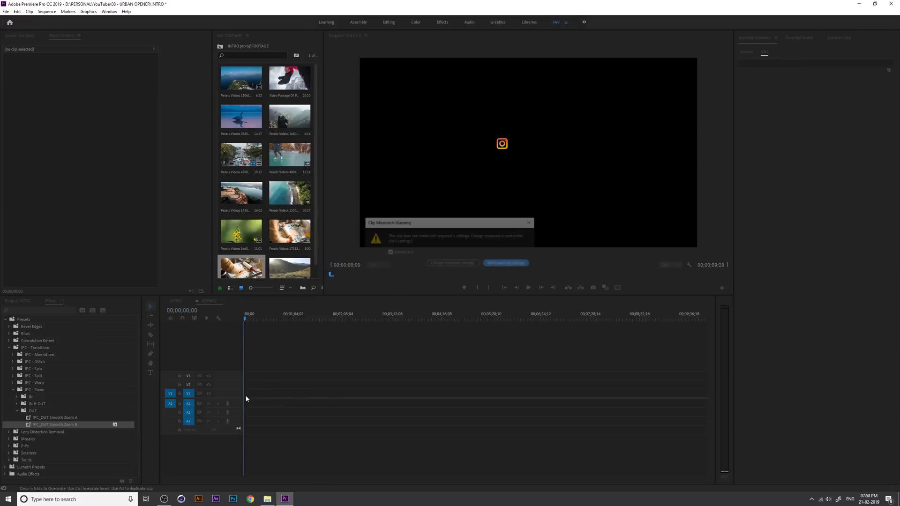
click(498, 264)
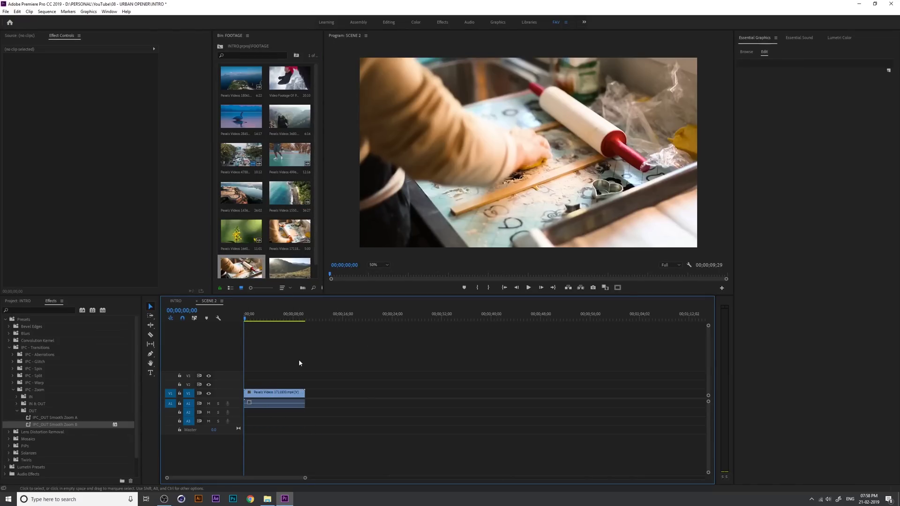
Delete the baking clip's audio and move its video up to track V3
key(equal)
alt+click(323, 404)
key(Delete)
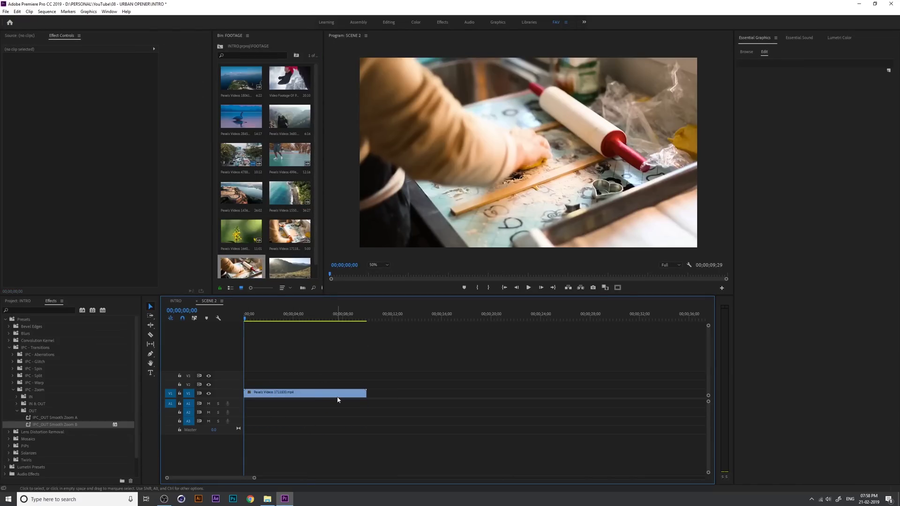
click(337, 393)
drag(338, 392, 310, 378)
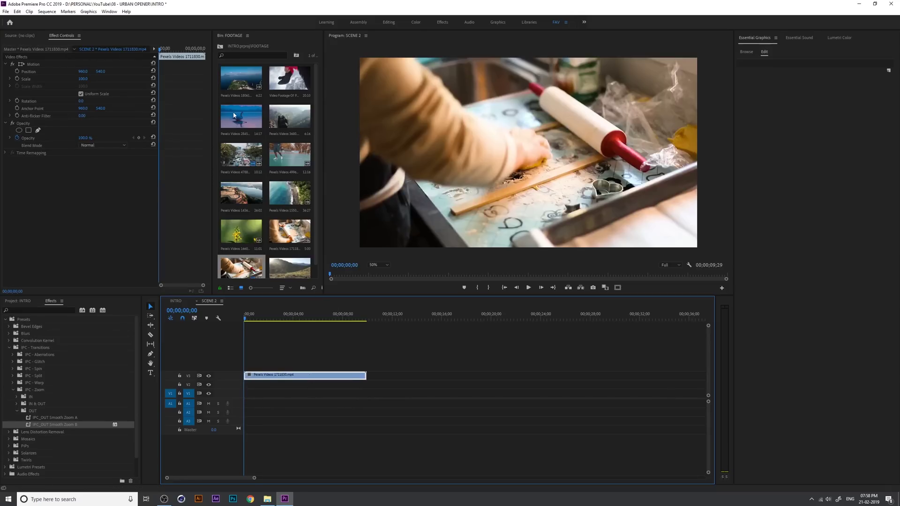
Add the coastal clip Pexels Videos 1806115.mp4 to V1 and trim the V3 baking clip to the same length
drag(236, 89, 317, 408)
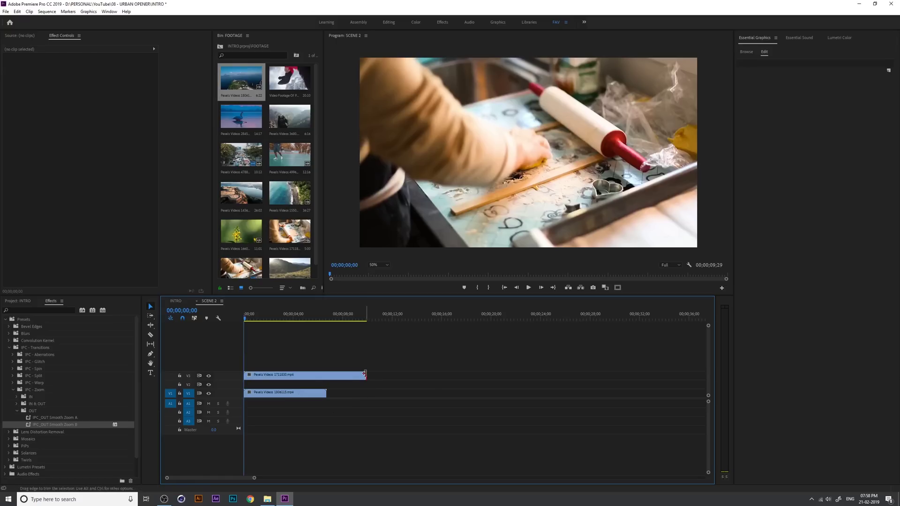
drag(365, 375, 326, 377)
Set the V3 baking clip's scale to 50 and its position to about 1443, 270, filling the frame's upper-right quarter
click(288, 394)
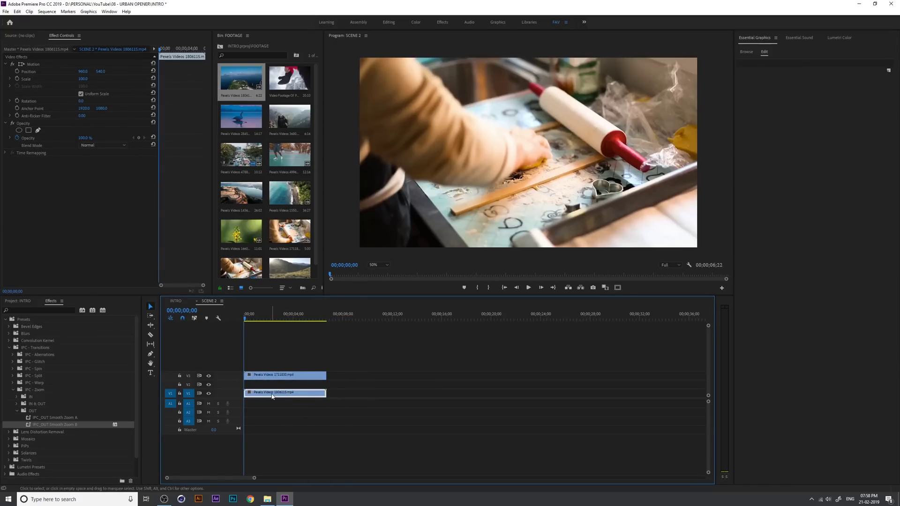
click(304, 376)
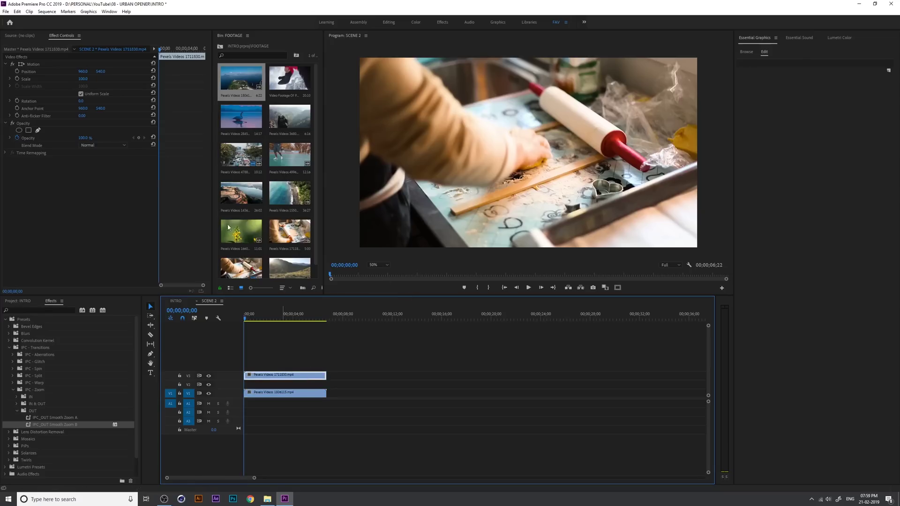
click(89, 80)
text(50)
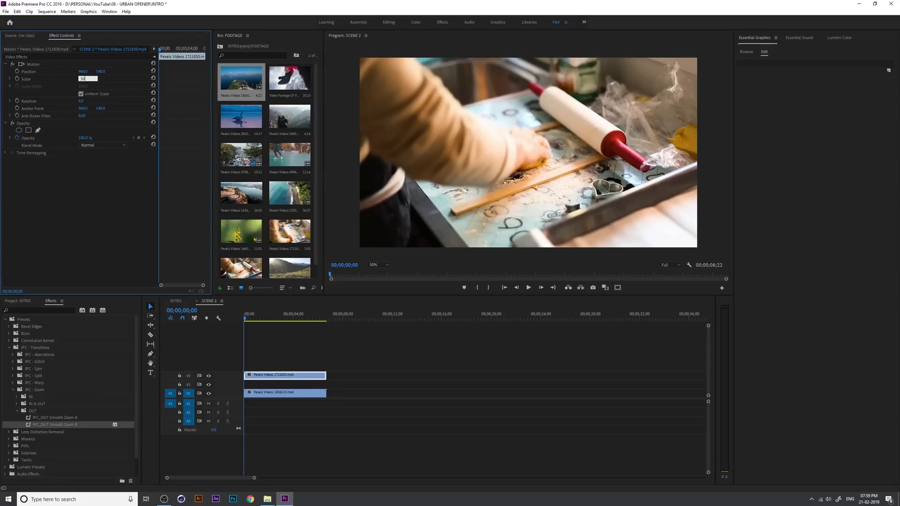
key(Return)
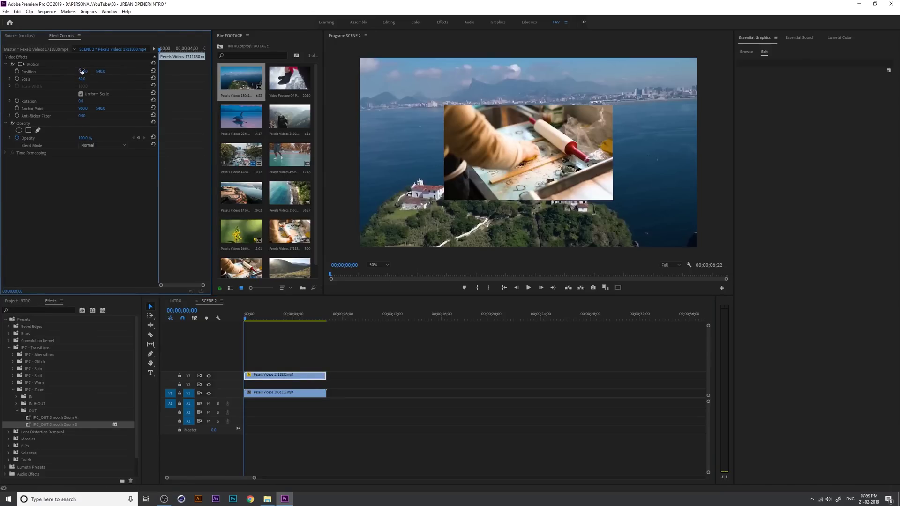
drag(83, 71, 310, 71)
drag(99, 71, 35, 72)
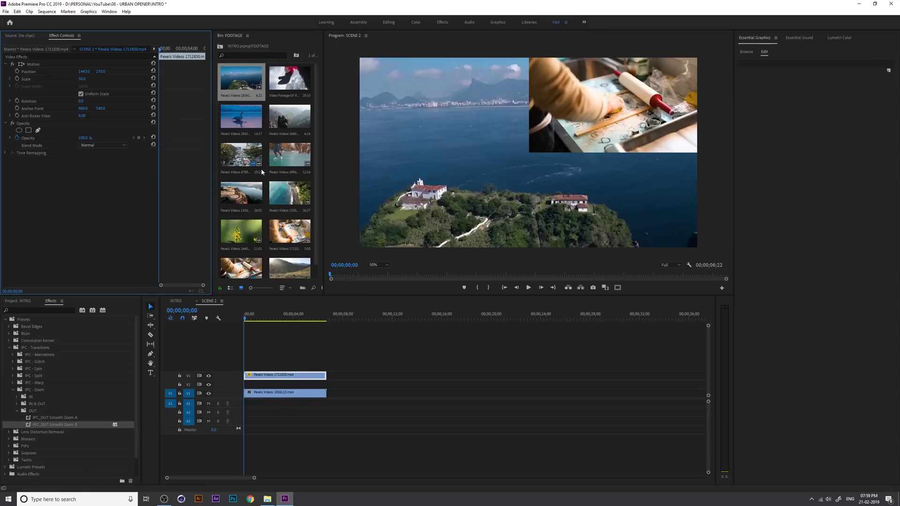
Mark an out point at 00;00;07;07 in the mountain climbing footage, place it on V2 and trim it to match the other clips
click(290, 80)
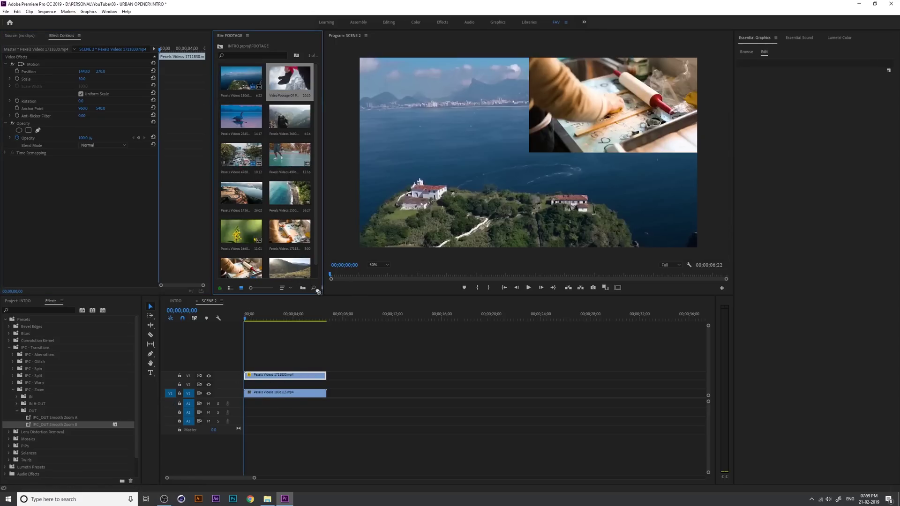
double_click(285, 86)
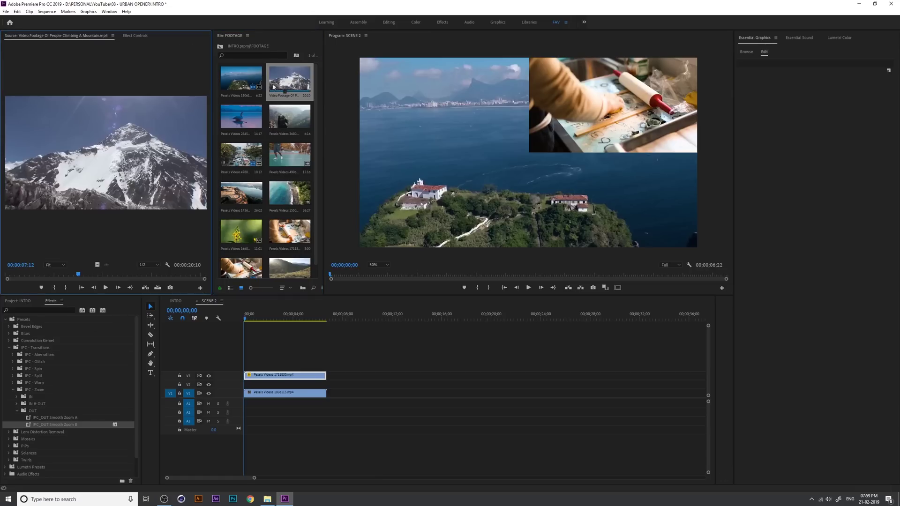
click(15, 275)
drag(15, 275, 248, 383)
key(o)
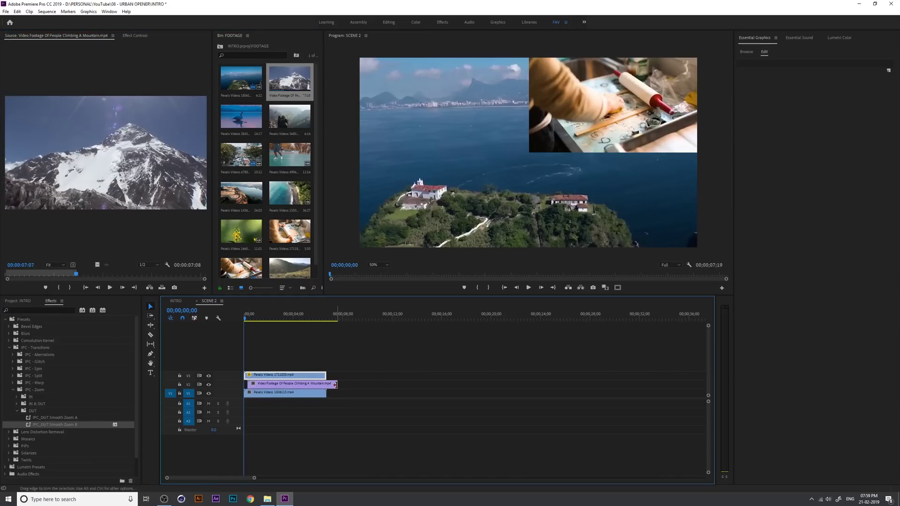
drag(335, 384, 326, 384)
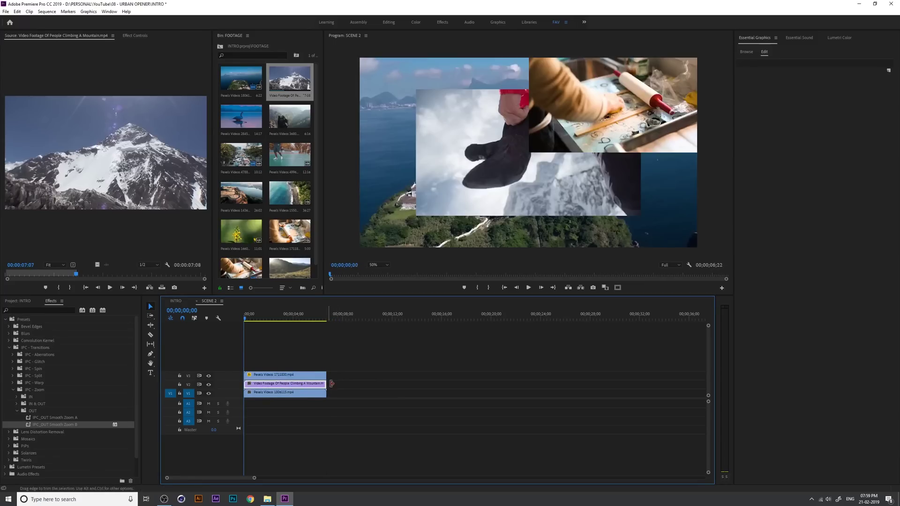
Fit the V2 climbing clip to the frame size, then set its scale to 50 and position to about 1442, 808
right_click(304, 386)
click(360, 303)
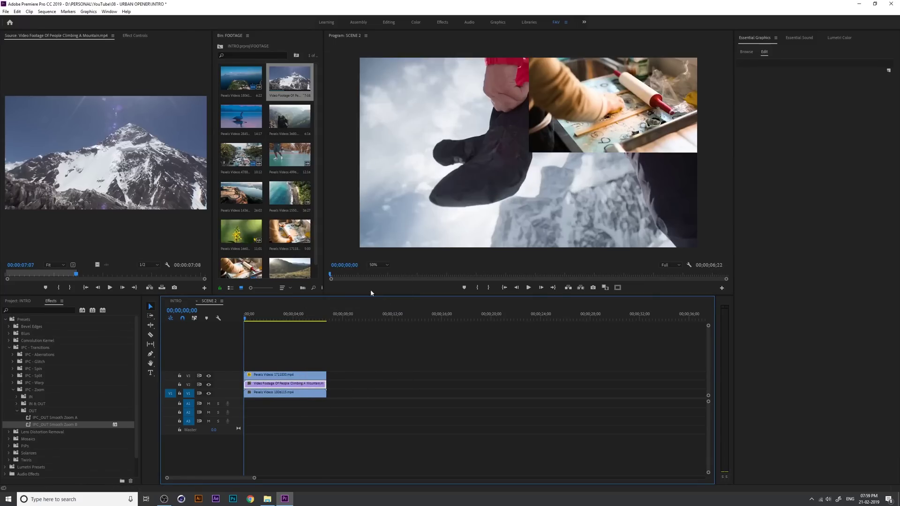
click(136, 36)
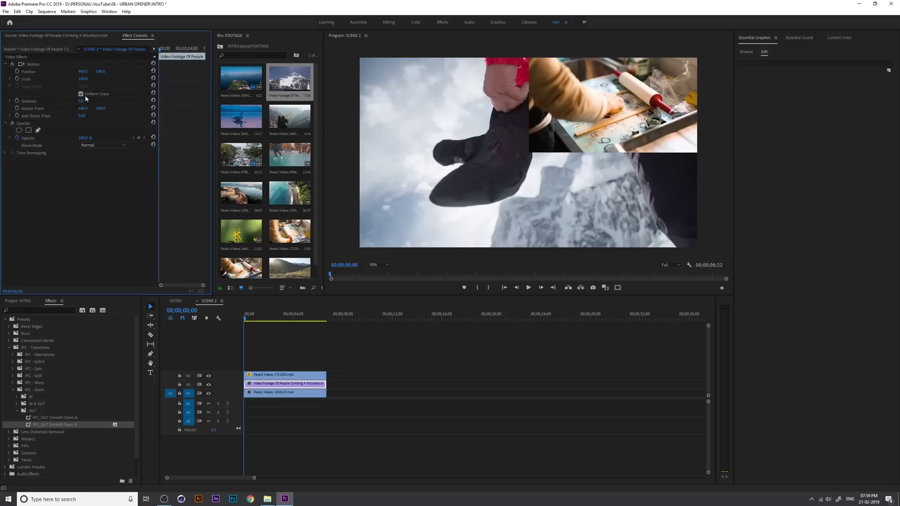
click(87, 78)
key(Return)
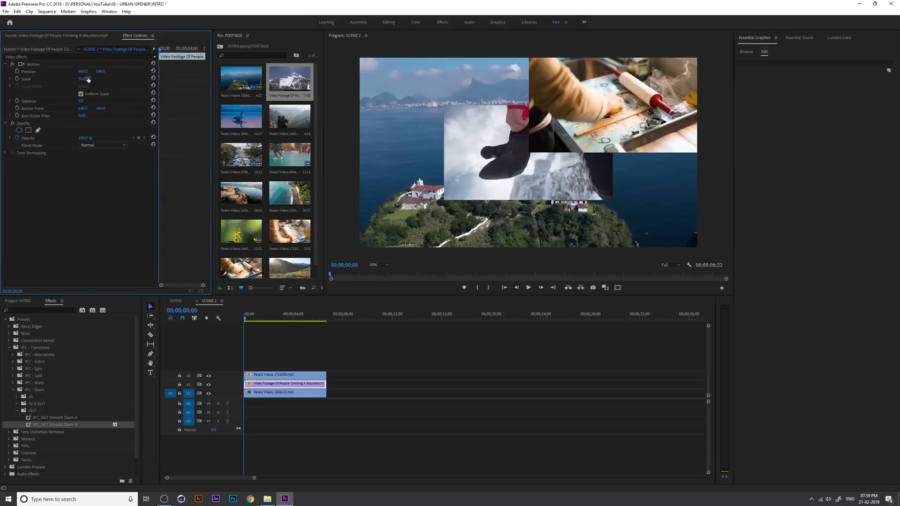
drag(100, 75, 225, 75)
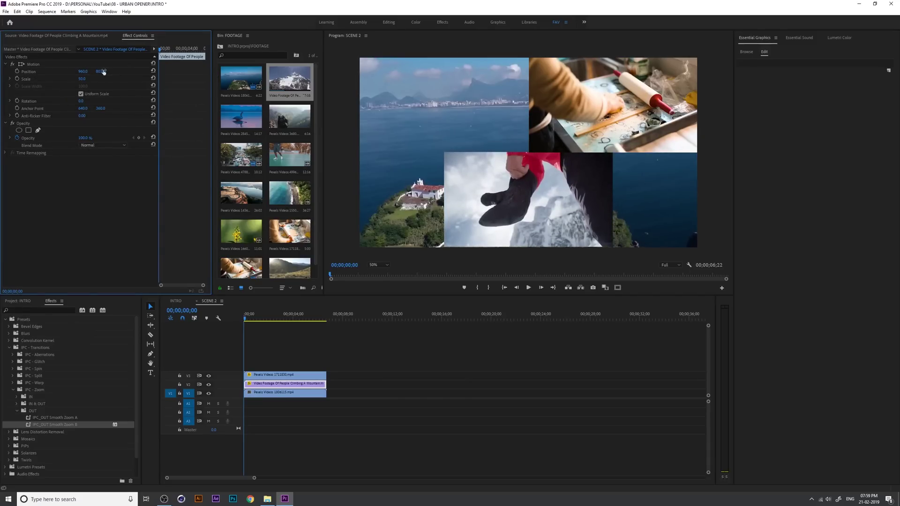
drag(83, 72, 308, 72)
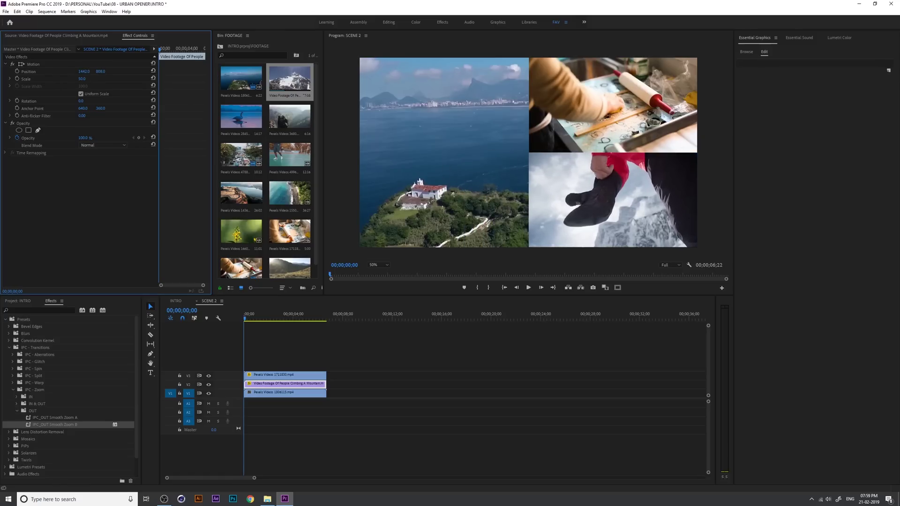
Nudge the V2 climbing clip's position to about 1444, 810
drag(101, 71, 101, 71)
drag(84, 71, 84, 72)
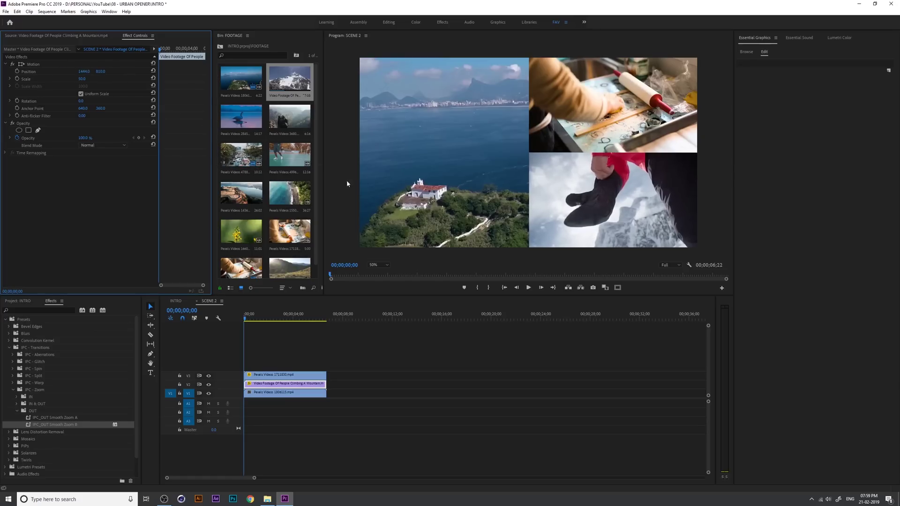
Scale the V1 coastal clip to the frame size, save the project, and set the clip's position to about 610, 540
click(302, 394)
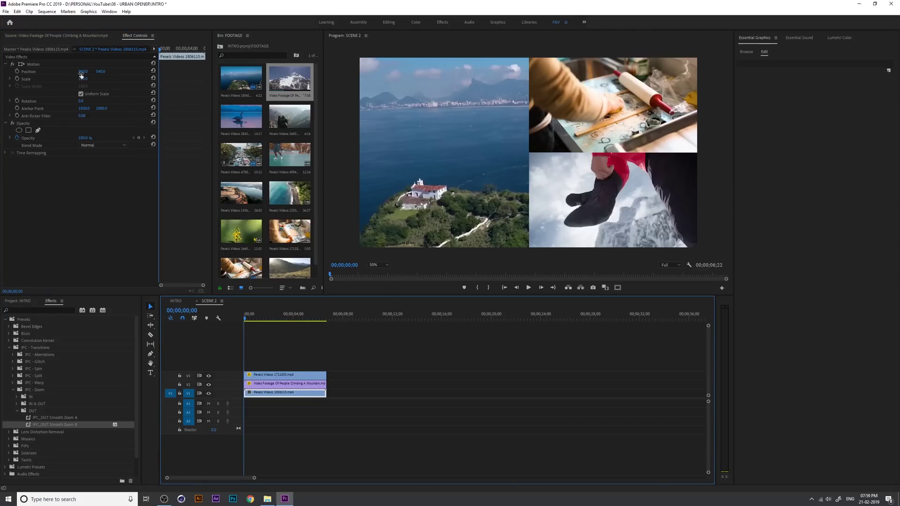
drag(82, 74, 0, 74)
right_click(319, 393)
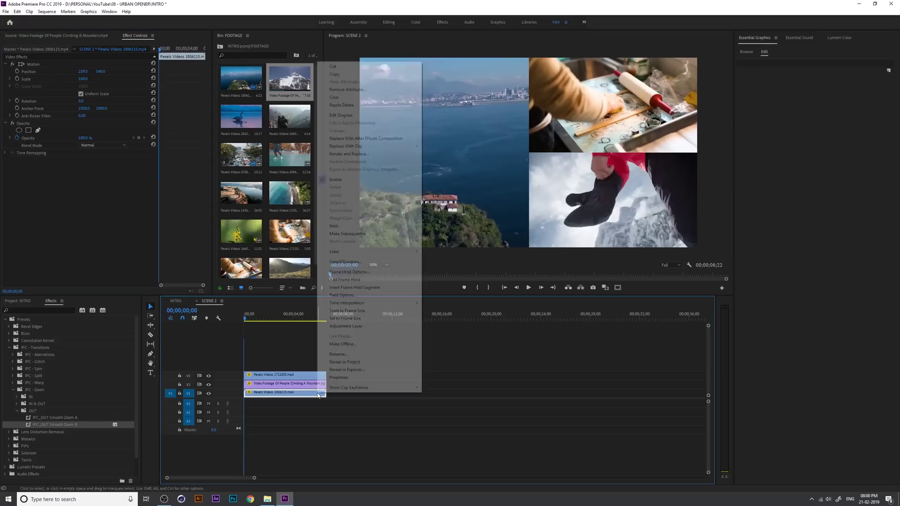
click(373, 311)
key(ctrl+s)
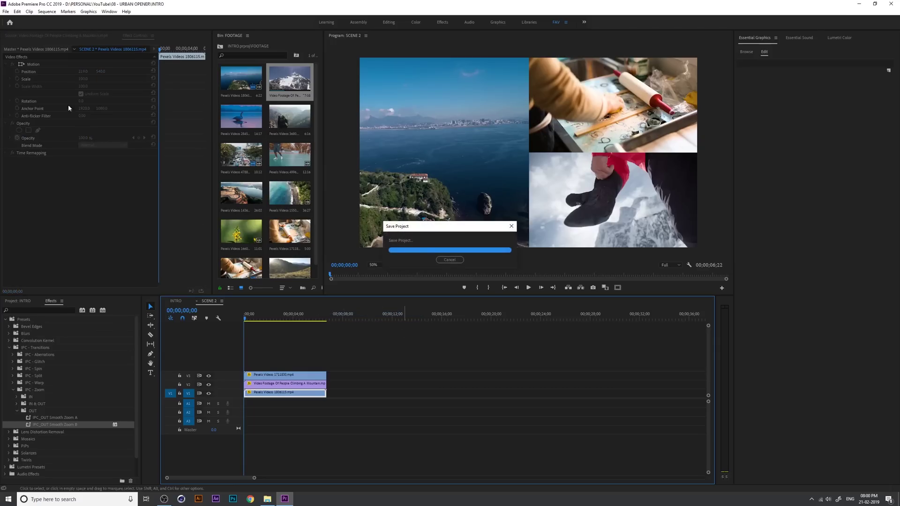
drag(81, 72, 304, 71)
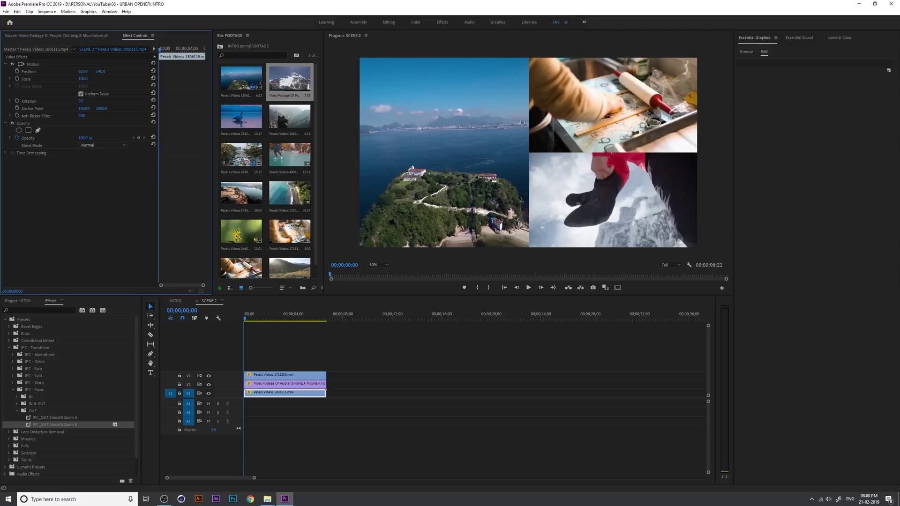
Play back the three-way split screen in SCENE 2 and return to its start
click(223, 333)
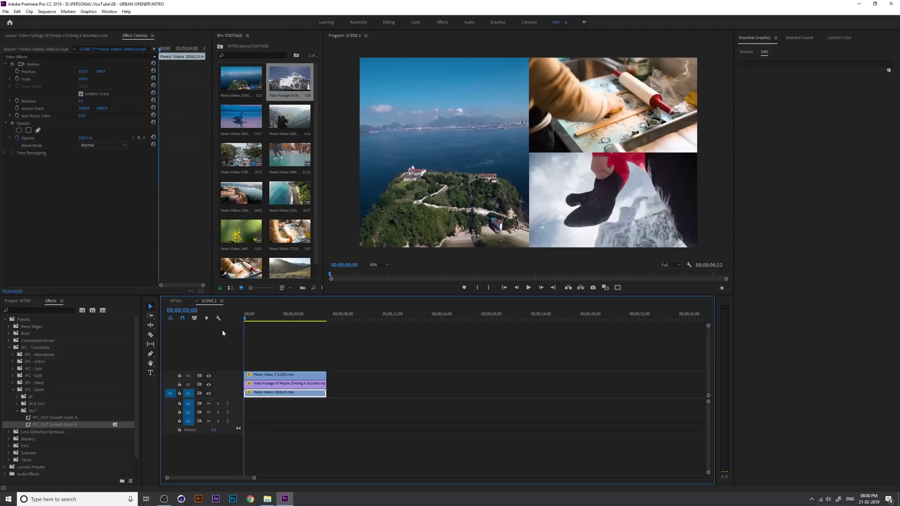
key(space)
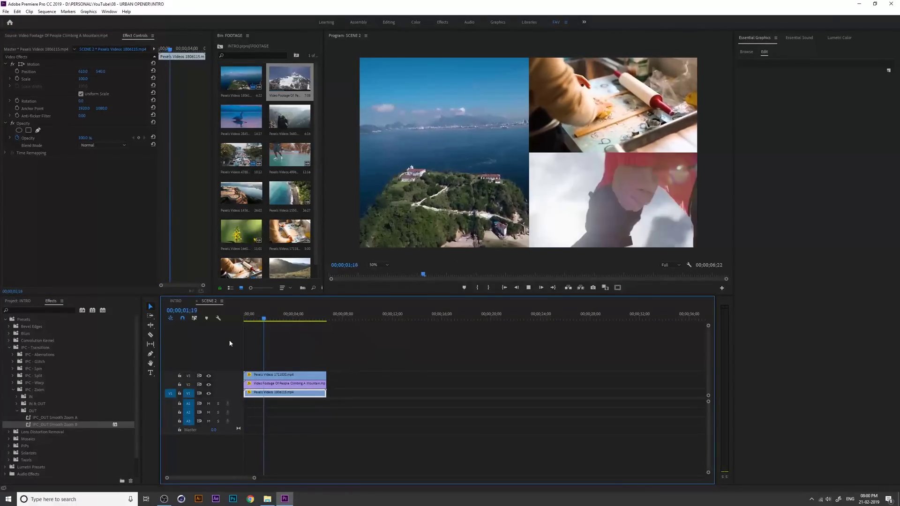
key(space)
drag(274, 320, 249, 324)
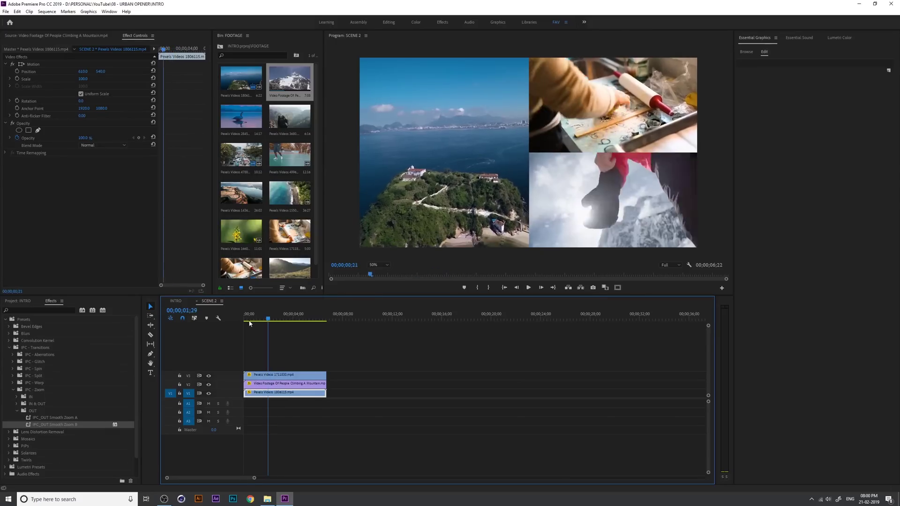
key(Home)
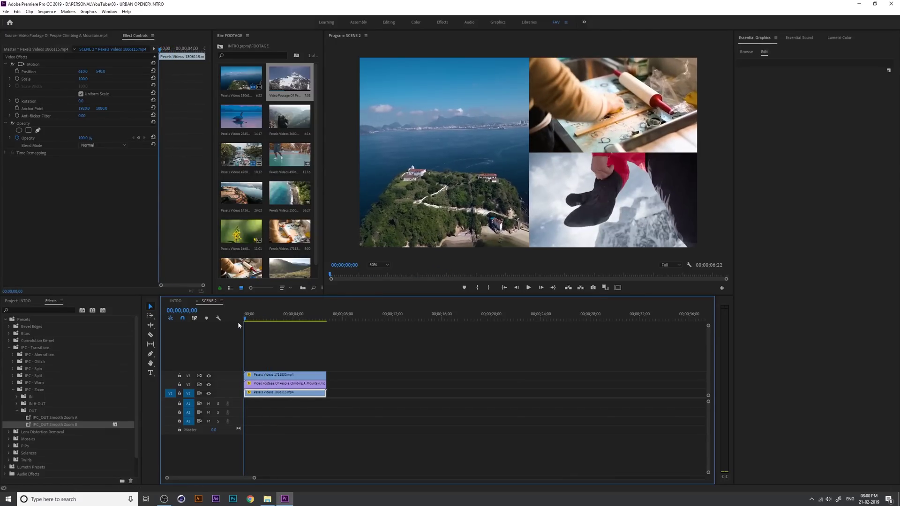
key(space)
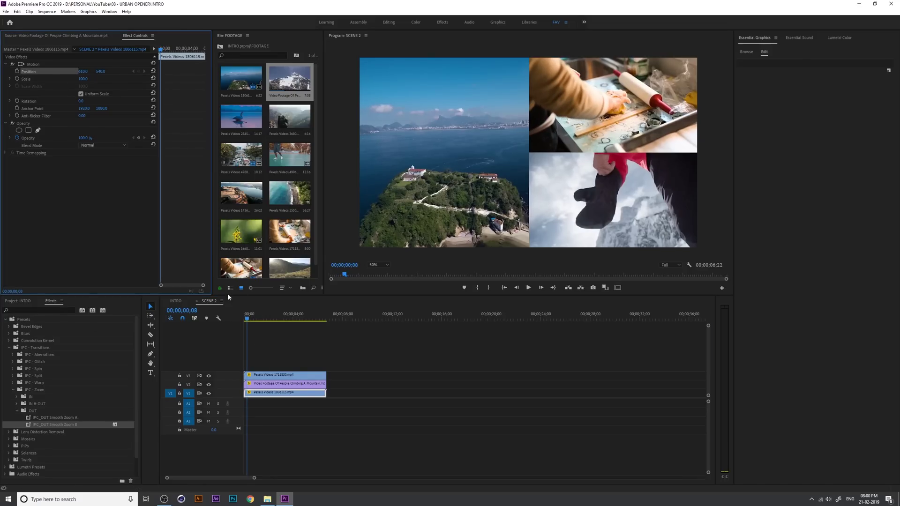
drag(249, 319, 228, 321)
Place the SCENE 2 sequence on V2 of the INTRO timeline directly after SCENE 1, and delete its audio
click(176, 300)
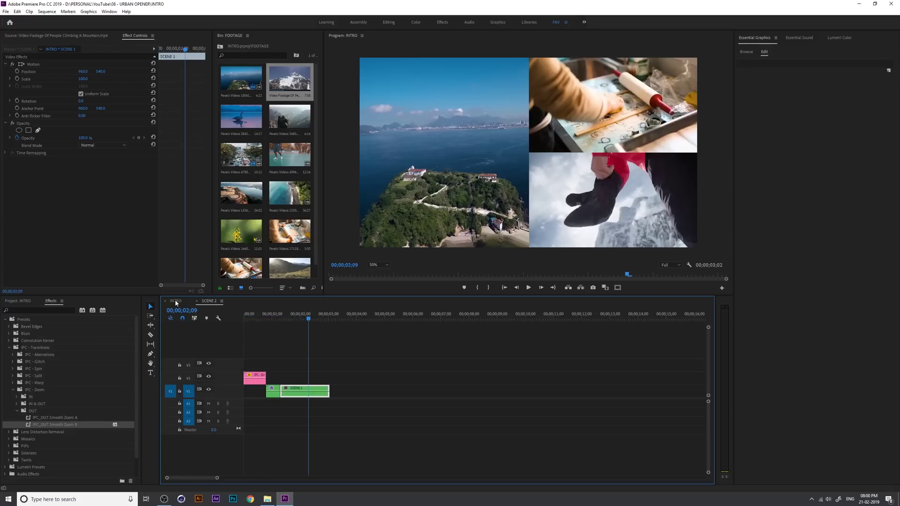
click(15, 303)
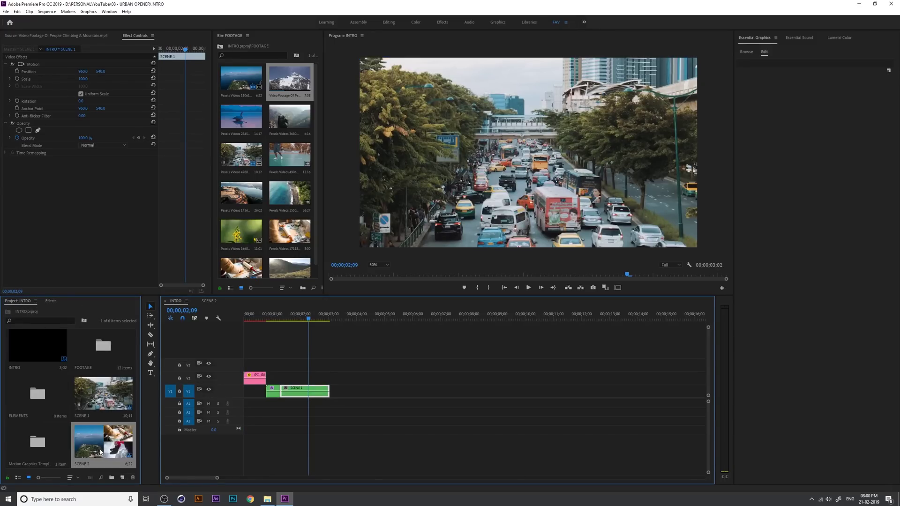
drag(101, 451, 349, 415)
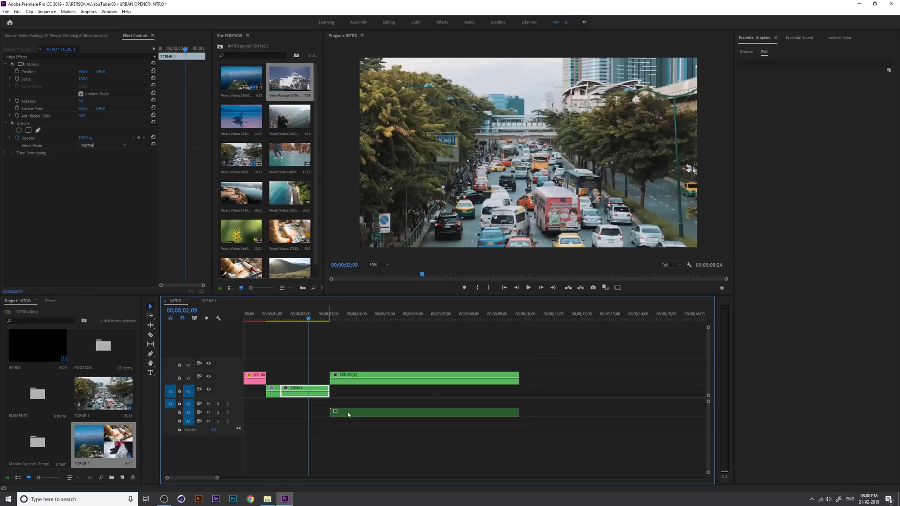
click(348, 414)
key(Delete)
Play back the INTRO timeline around the SCENE 2 clip to judge how long it should run
drag(314, 317, 363, 319)
key(space)
key(space)
key(equal)
key(space)
key(space)
key(minus)
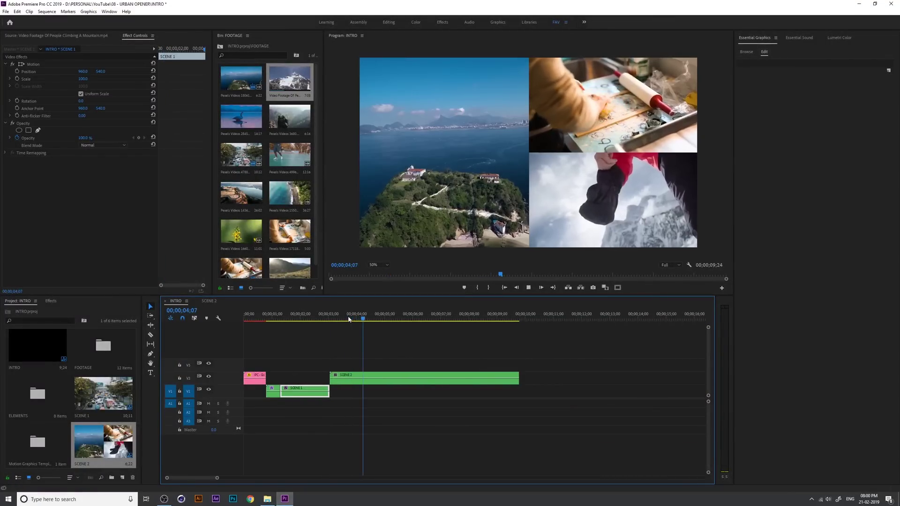
Save the project and trim the SCENE 2 clip on V2 so that it ends at 00;00;04;27
key(ctrl+s)
click(323, 371)
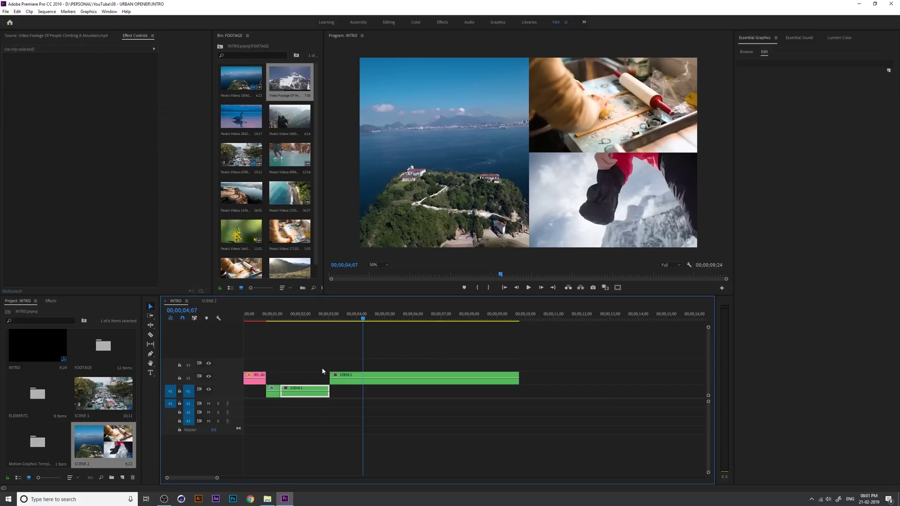
drag(518, 379, 367, 379)
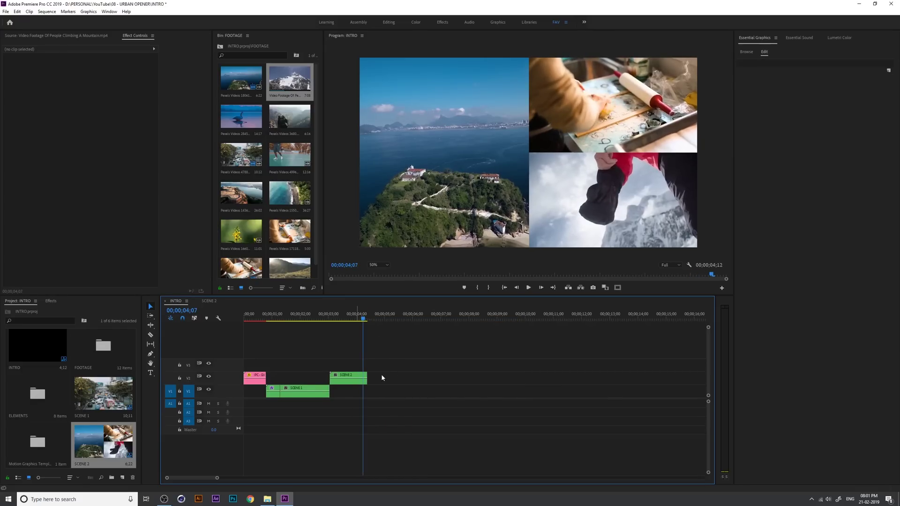
key(Down)
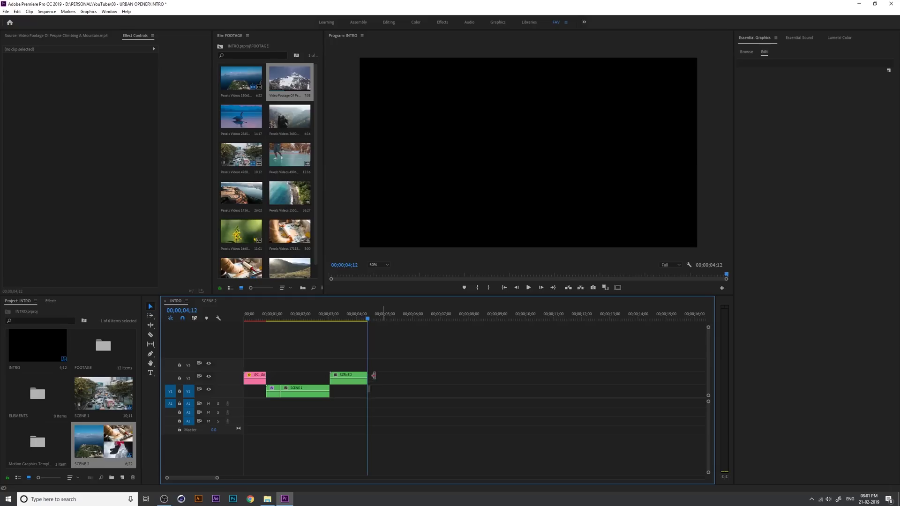
drag(374, 376, 405, 394)
Cut SCENE 1 at 00;00;02;27 and SCENE 2 at 00;00;03;17, isolating a short piece on each side of their junction
drag(367, 317, 321, 330)
key(space)
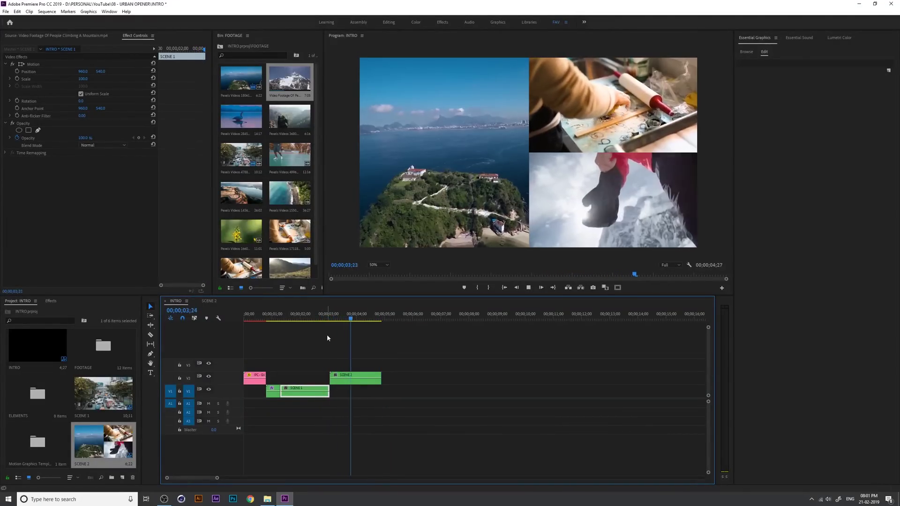
key(space)
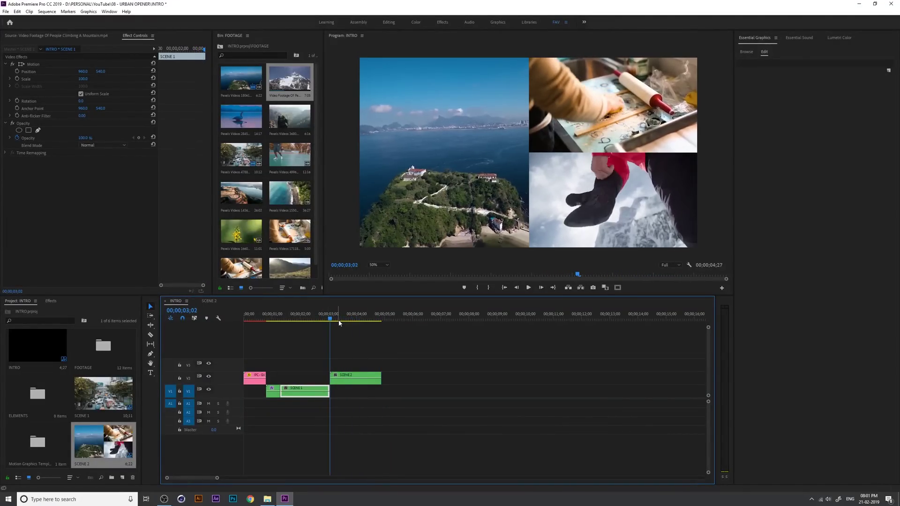
key(shift+Left)
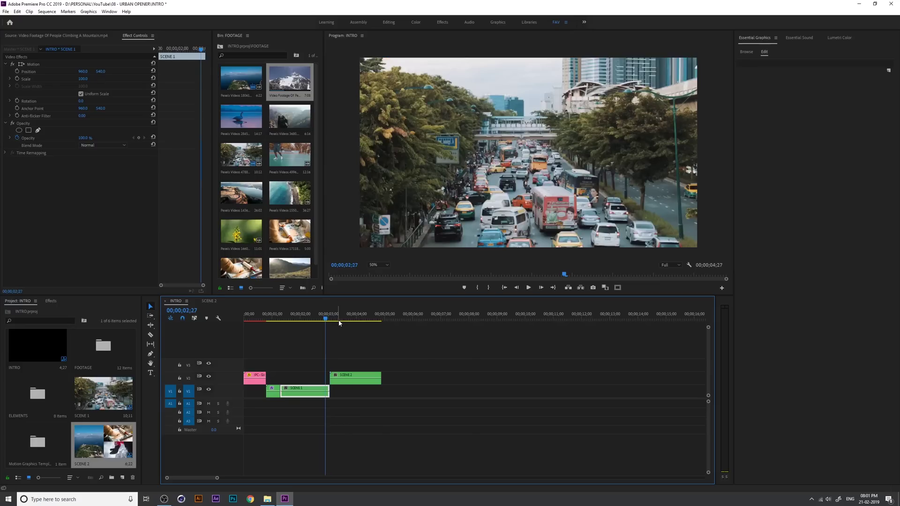
key(space)
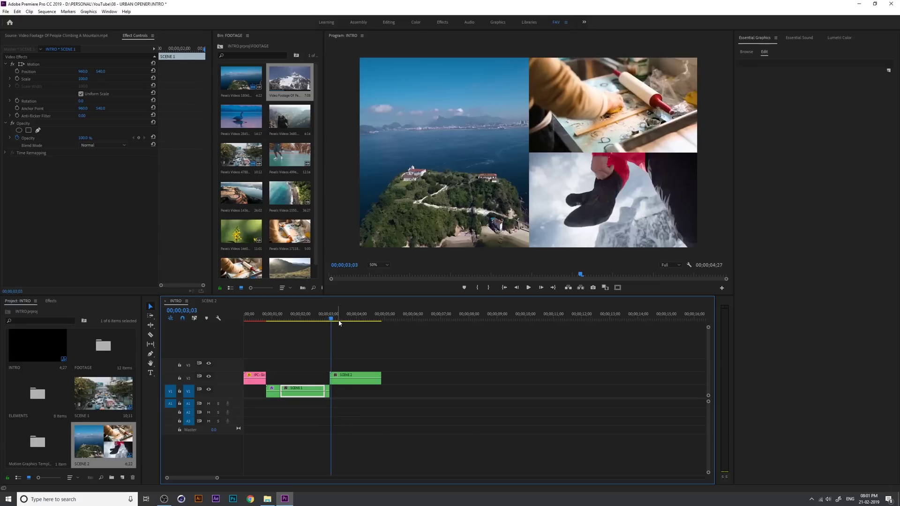
key(Left)
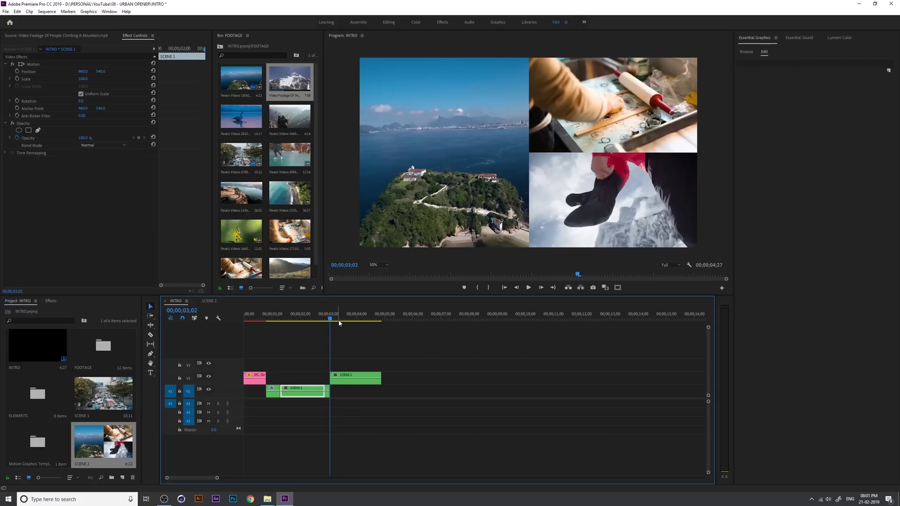
key(space)
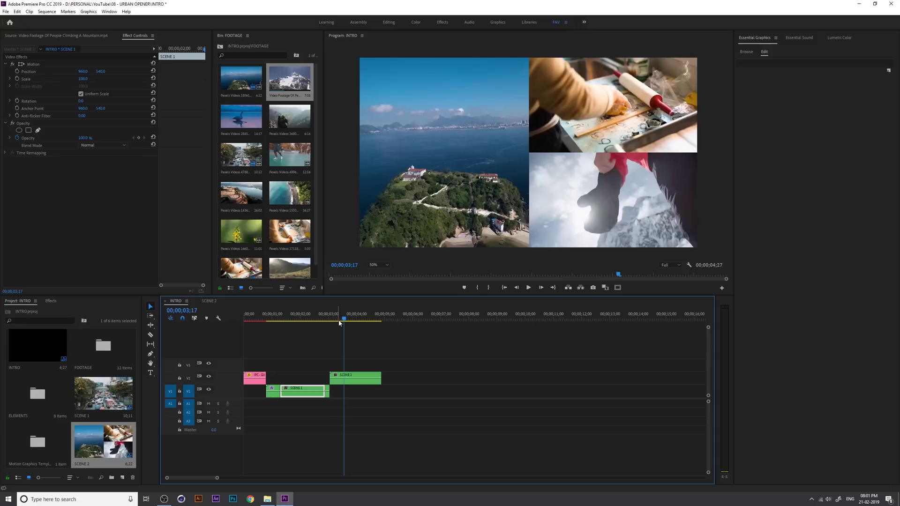
click(371, 377)
key(space)
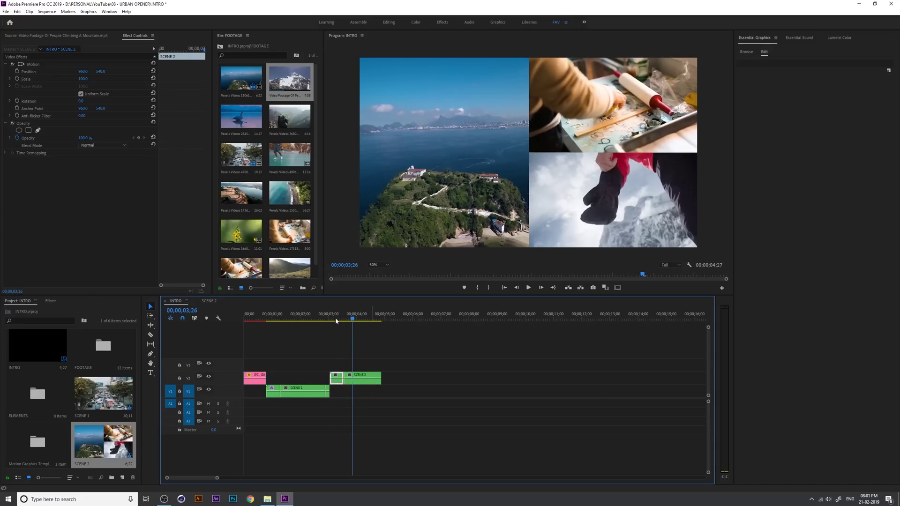
Duplicate the short SCENE 1 and SCENE 2 pieces around the junction onto V3
click(52, 302)
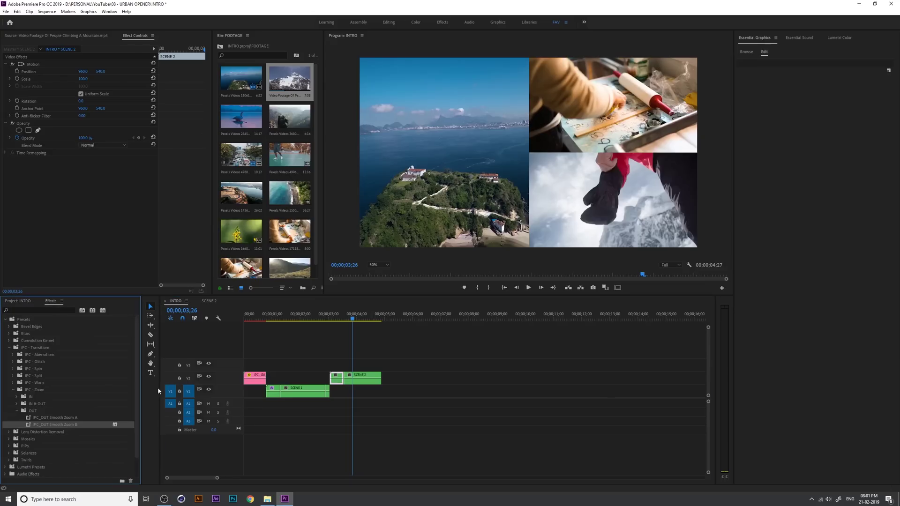
drag(328, 368, 336, 395)
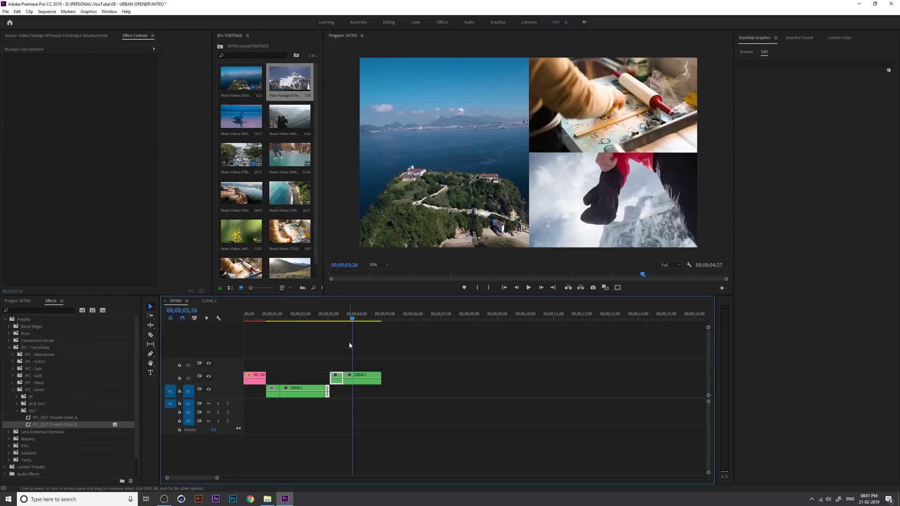
key(Up)
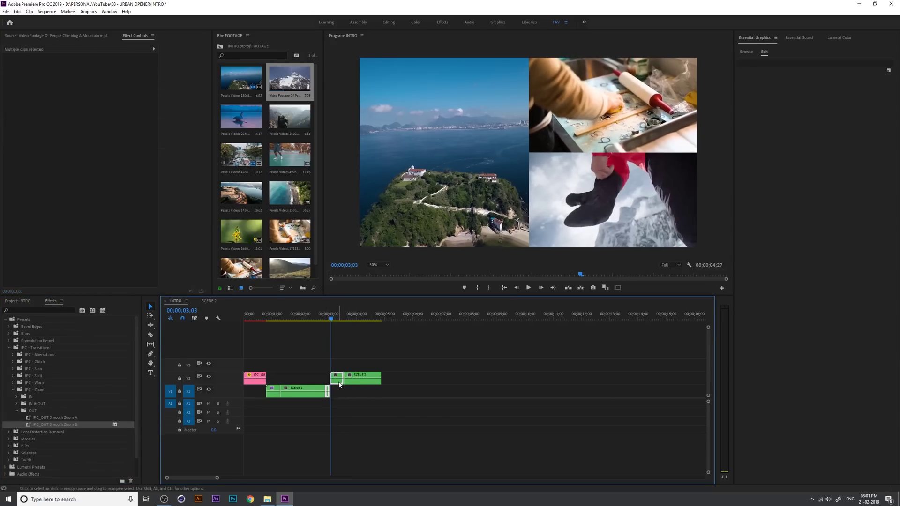
drag(339, 384, 339, 367)
click(342, 381)
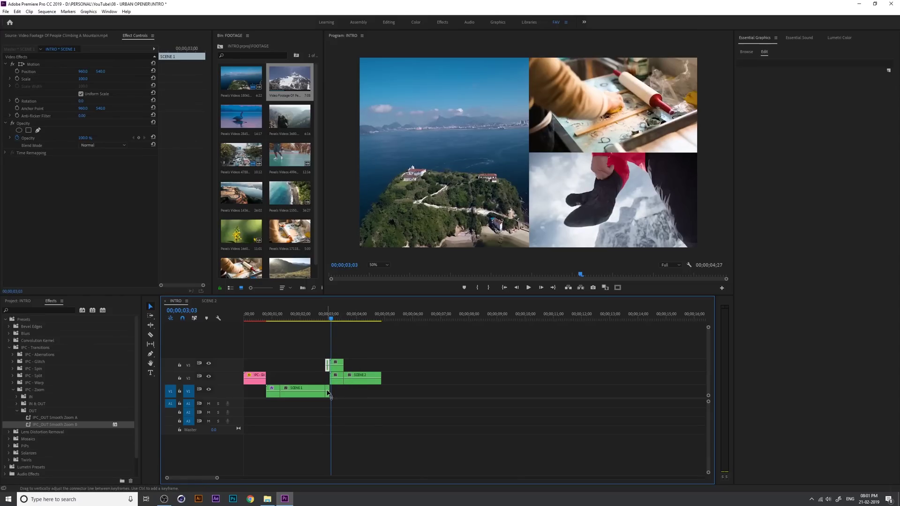
Apply the GLITCH A preset to the short SCENE 1 piece on V1 and GLITCH B to the short SCENE 2 piece on V2
click(18, 411)
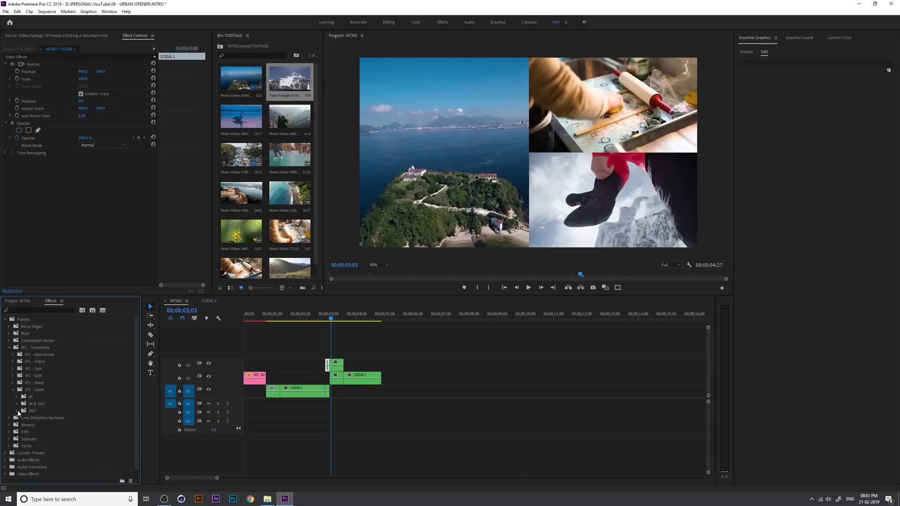
key(=)
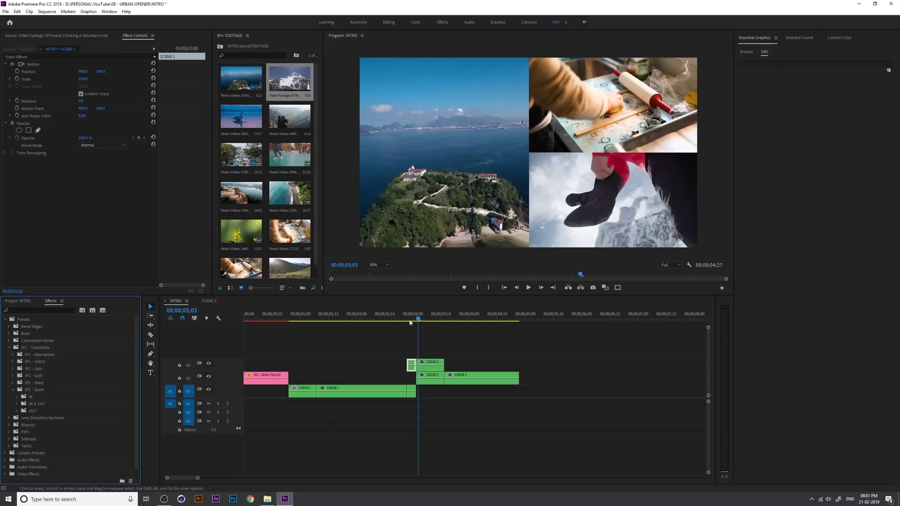
click(466, 369)
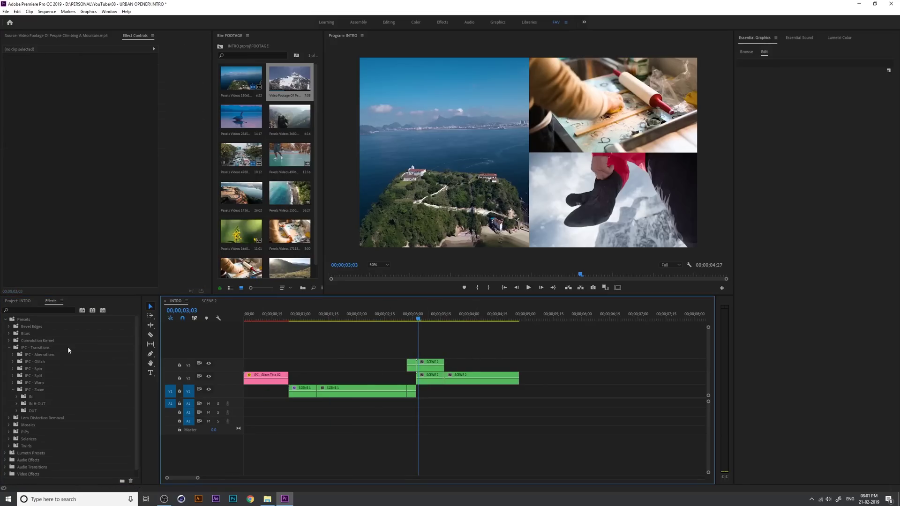
double_click(43, 362)
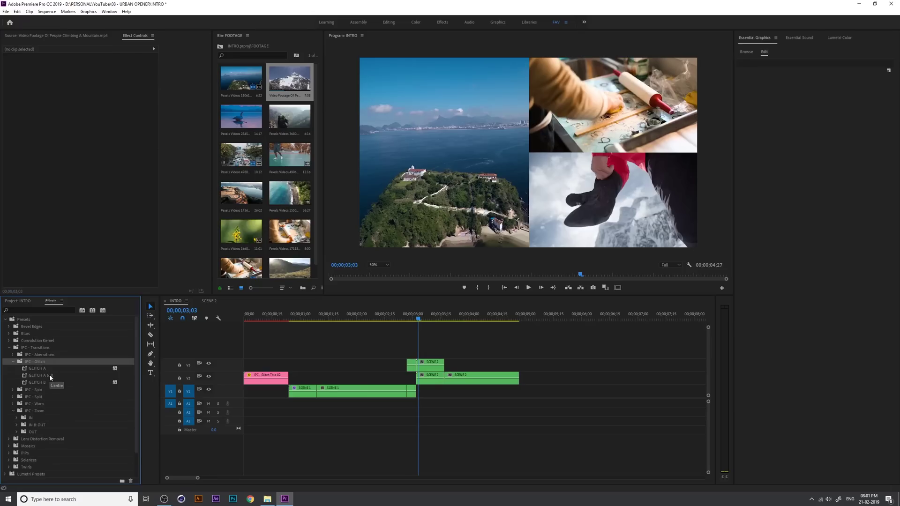
click(50, 377)
drag(46, 369, 412, 393)
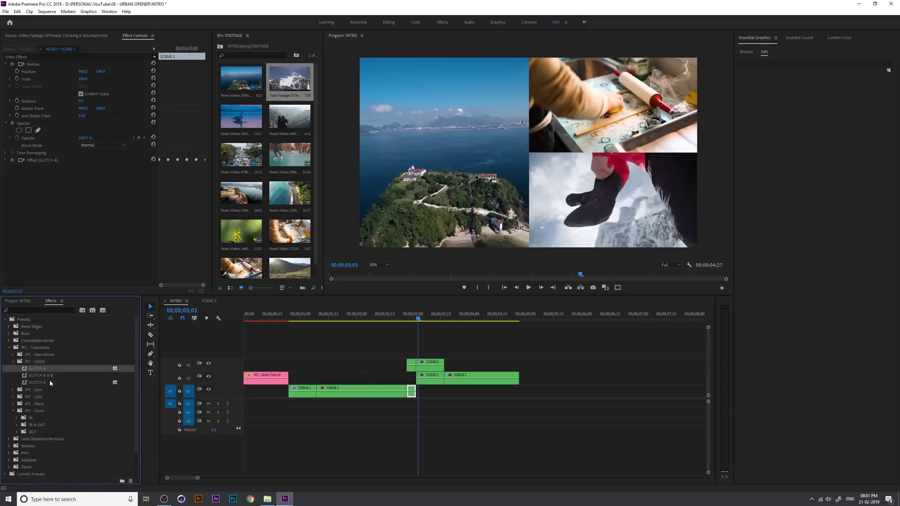
drag(51, 382, 417, 377)
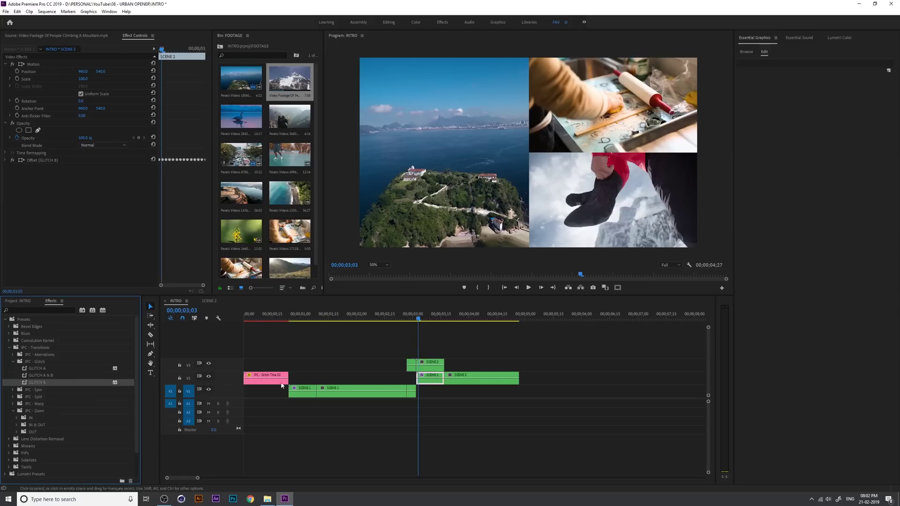
Apply the GLITCH A preset to the short SCENE 1 piece on V3 and GLITCH B to the short SCENE 2 piece on V3
click(41, 369)
drag(42, 369, 439, 365)
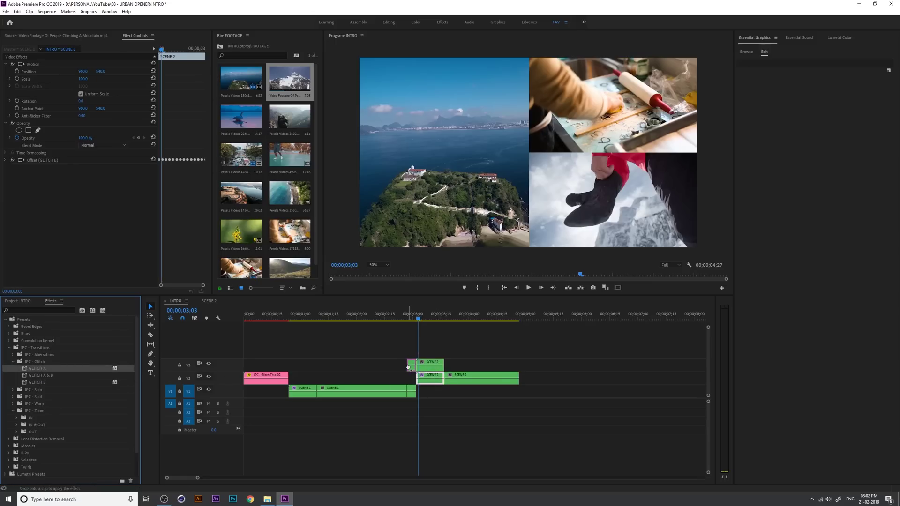
drag(408, 367, 409, 367)
drag(40, 384, 92, 386)
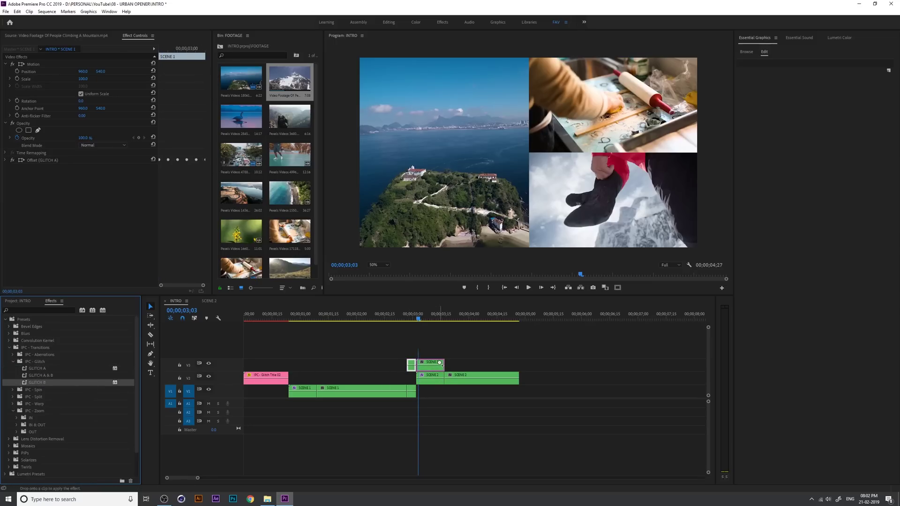
drag(439, 362, 439, 364)
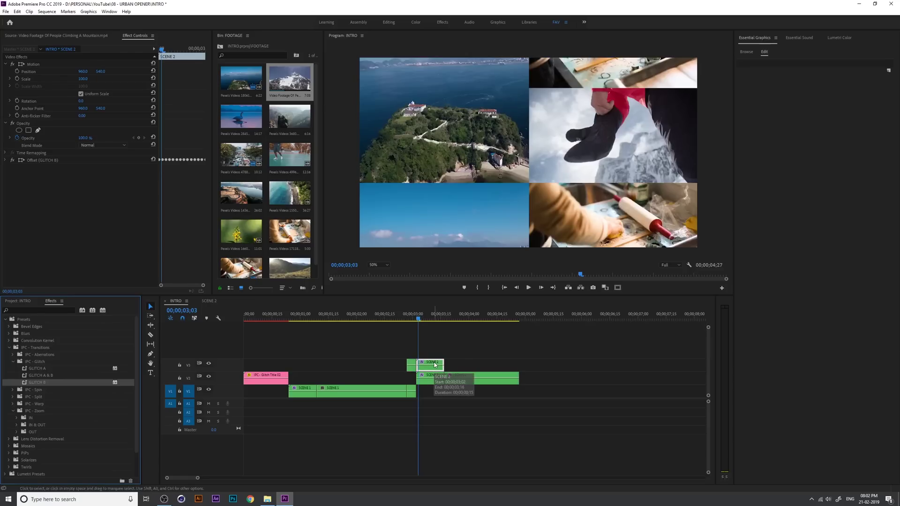
drag(421, 323, 393, 323)
key(space)
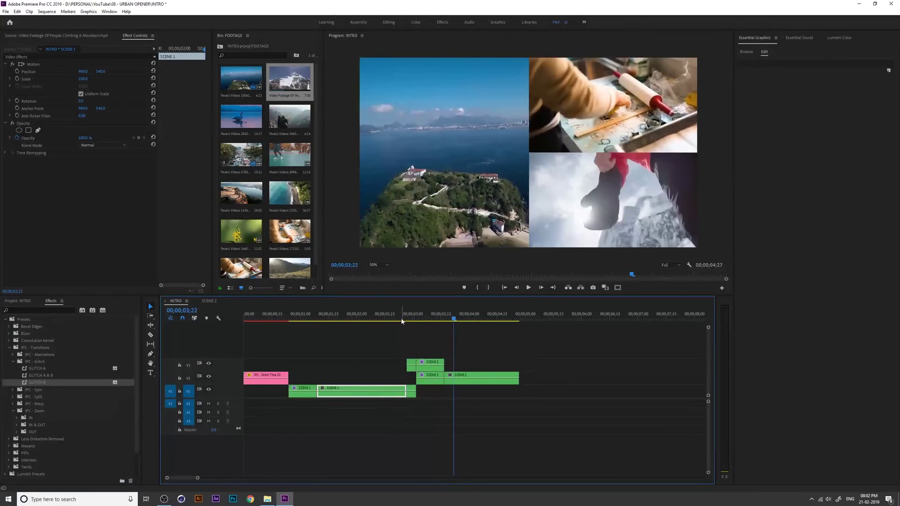
Add the GLITCH A & B preset to both short pieces on V3
click(411, 323)
drag(47, 374, 411, 365)
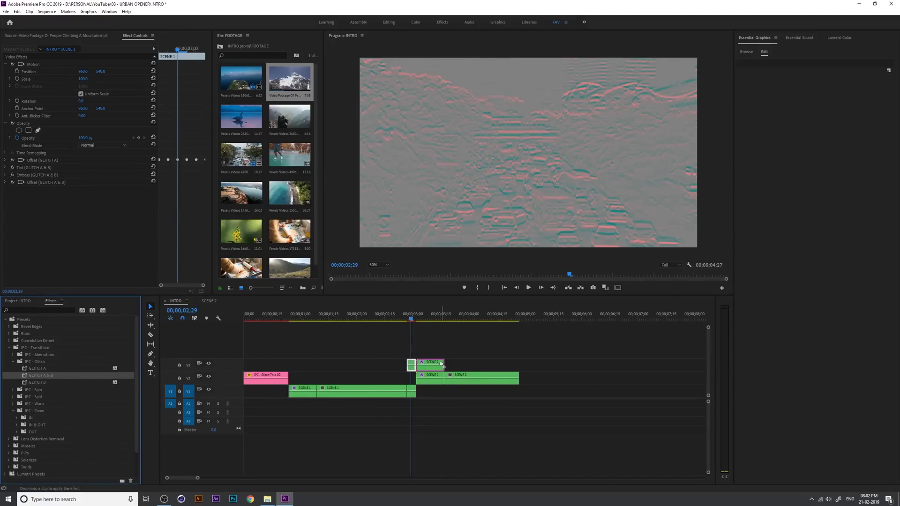
click(441, 366)
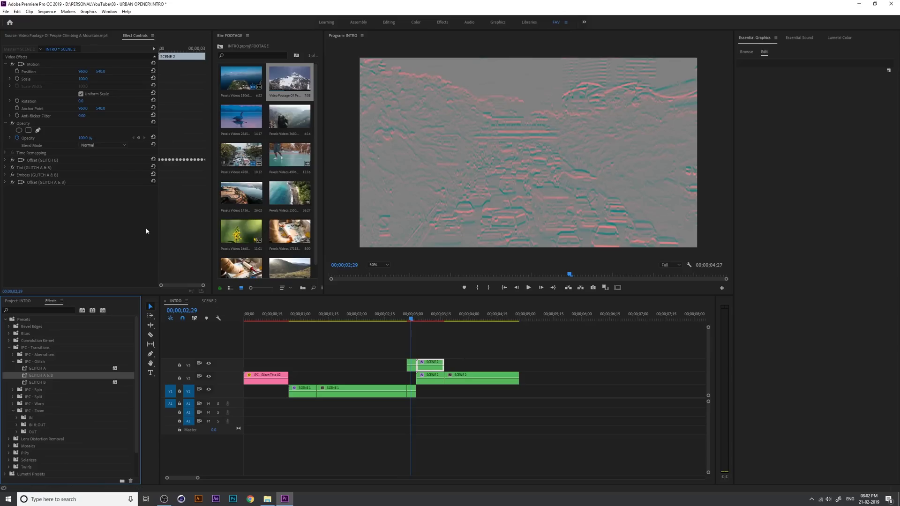
Set the blend mode of the short SCENE 2 and SCENE 1 pieces on V3 to Hard Light
click(436, 367)
click(431, 319)
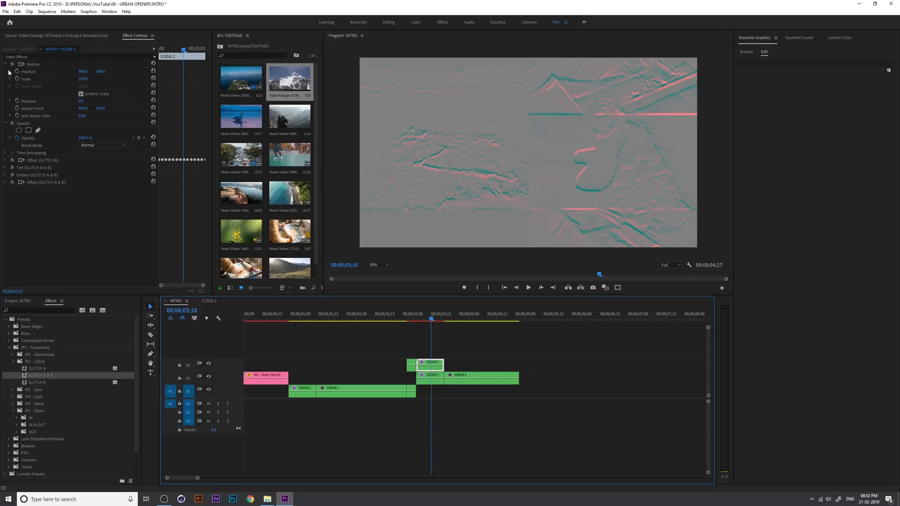
click(23, 124)
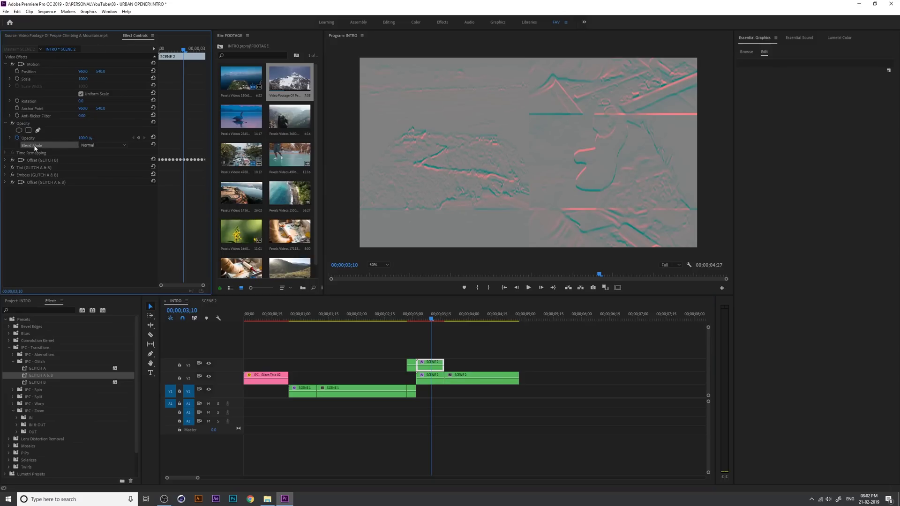
click(123, 145)
click(101, 265)
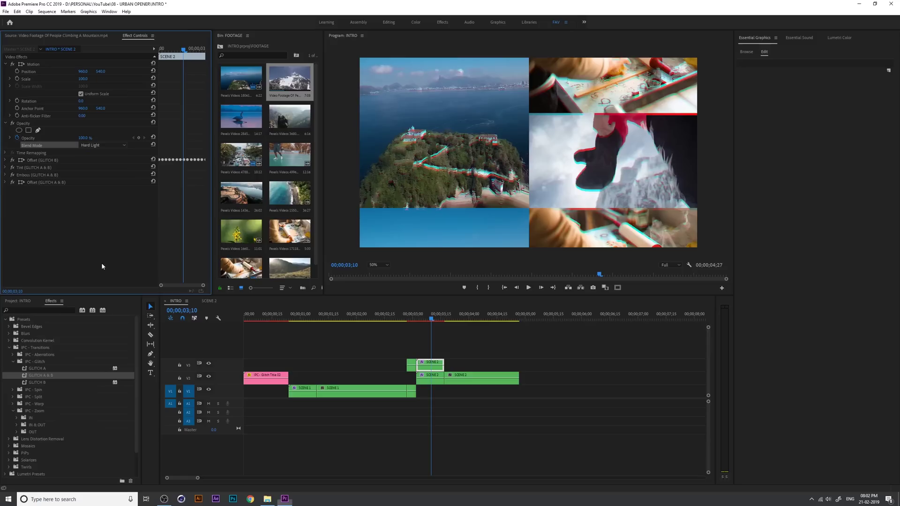
drag(415, 320, 411, 319)
click(412, 365)
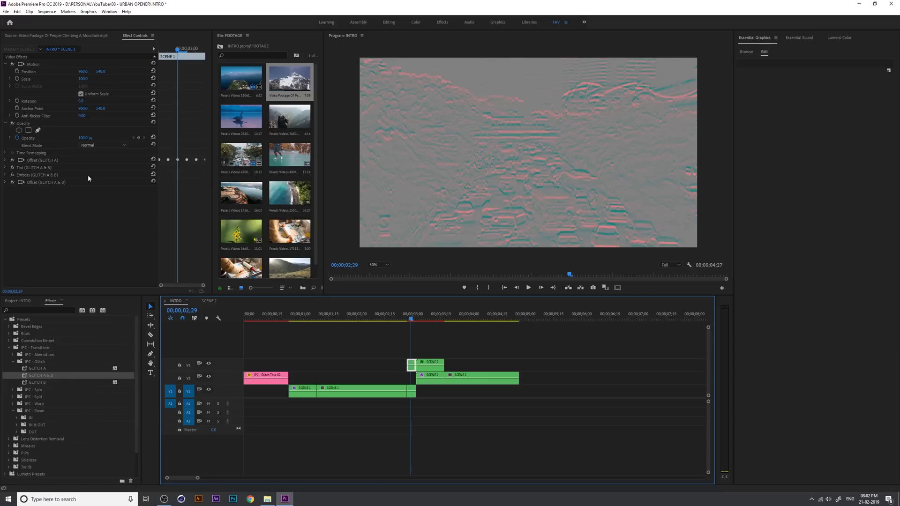
click(93, 145)
click(101, 266)
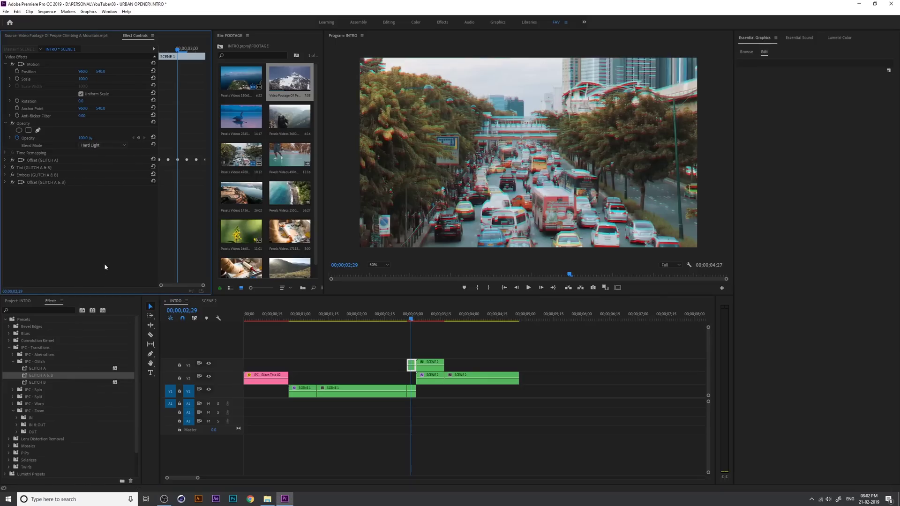
Save the project and play back the glitch transition between SCENE 1 and SCENE 2
key(ctrl+s)
click(388, 319)
key(space)
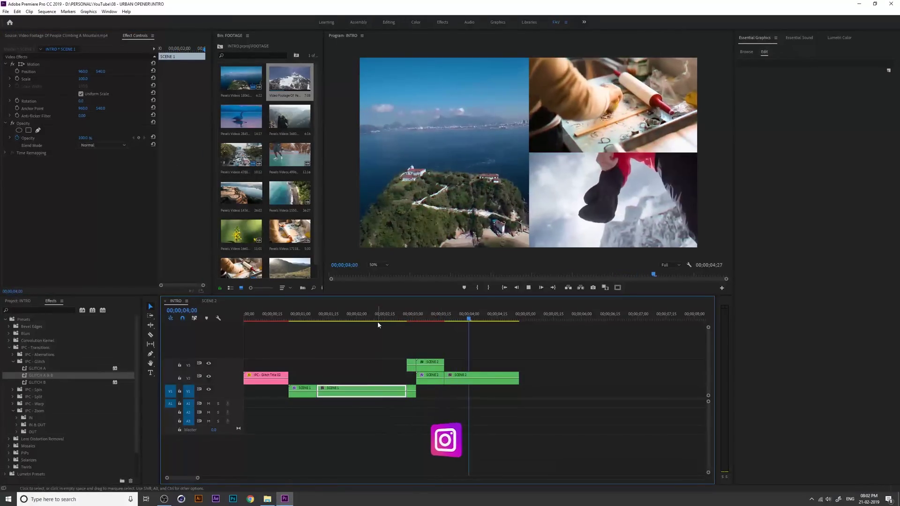
key(space)
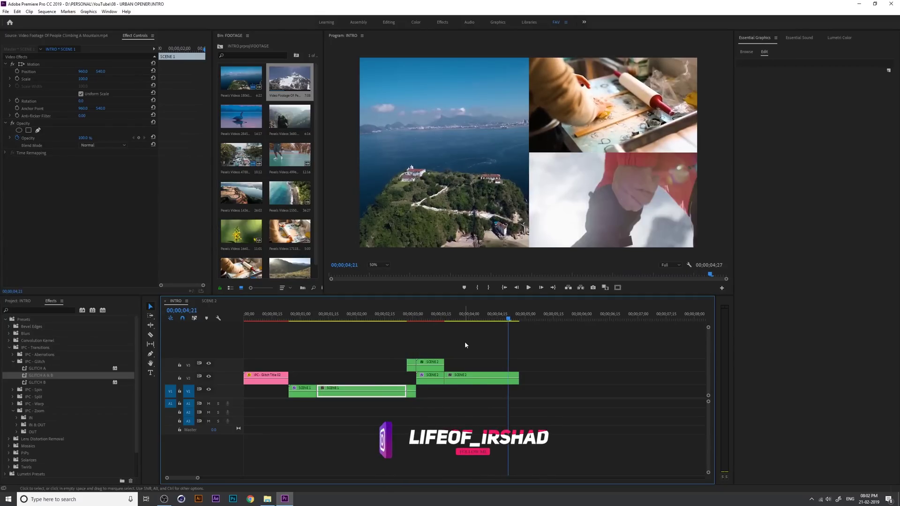
Close the SCENE 2 timeline and create a new DSLR 1080p30 sequence named SCENE 3
click(18, 301)
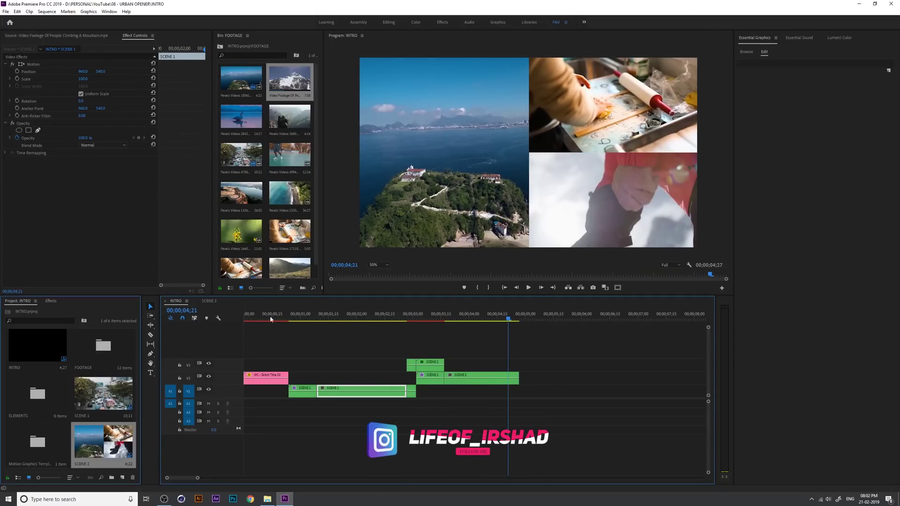
click(205, 301)
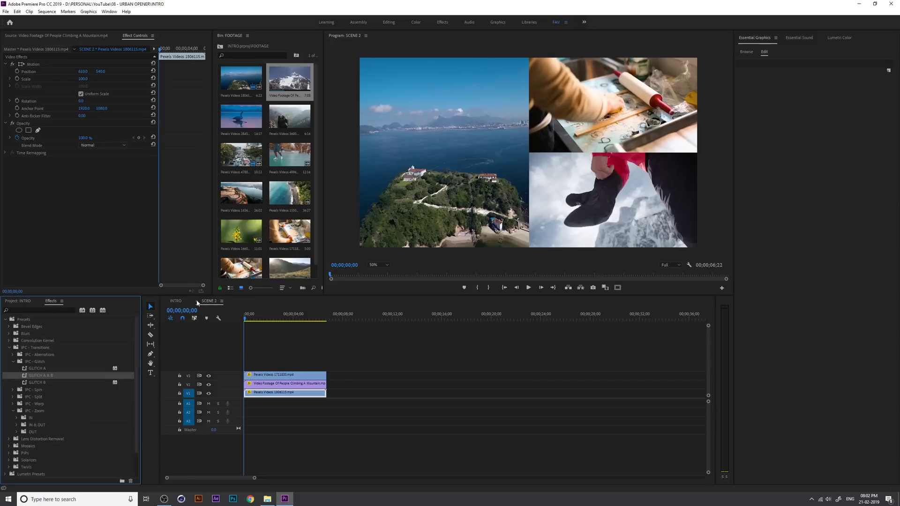
click(197, 301)
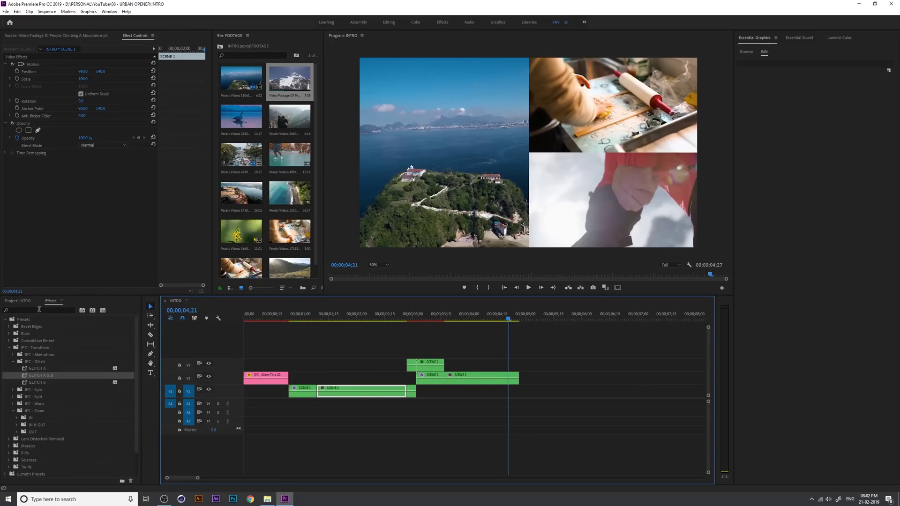
click(19, 302)
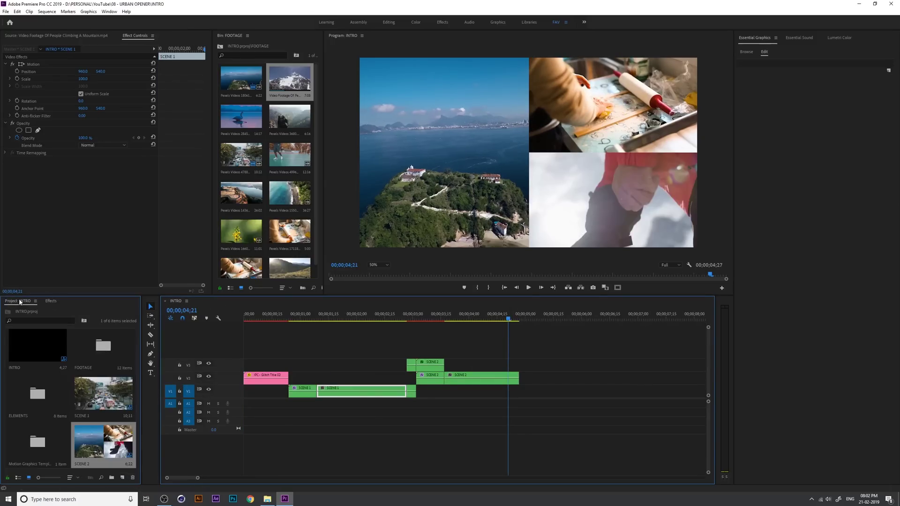
click(124, 478)
click(136, 392)
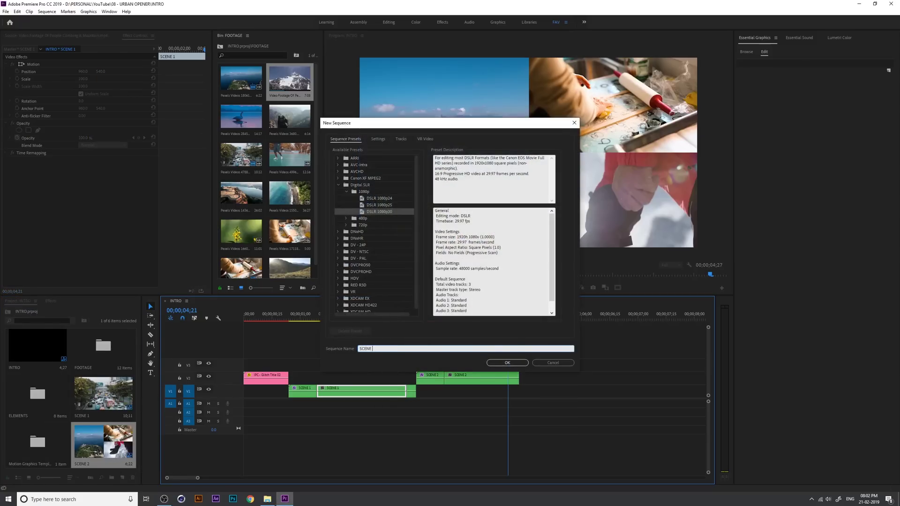
text(SCENE 3)
key(Return)
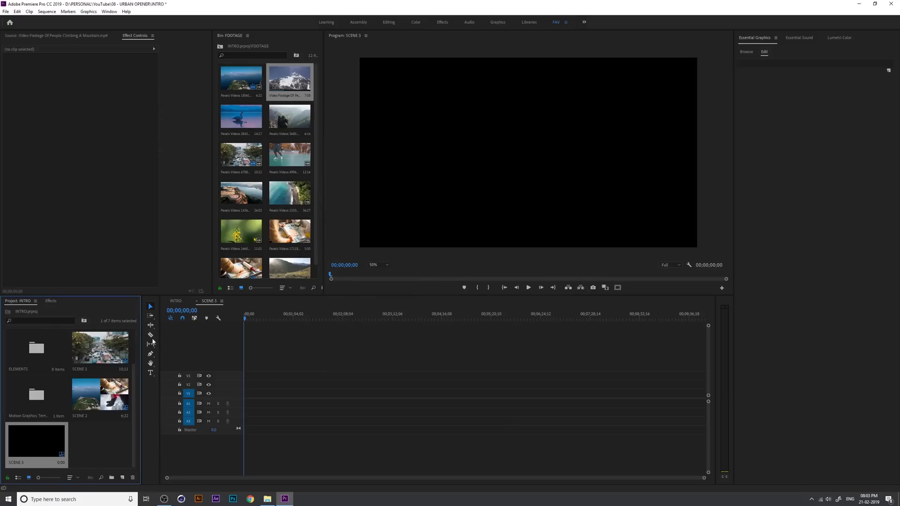
Add the basketball court clip to SCENE 3, and place SCENE 3 without audio on V1 of INTRO at the end of SCENE 2
click(303, 154)
drag(289, 372, 248, 398)
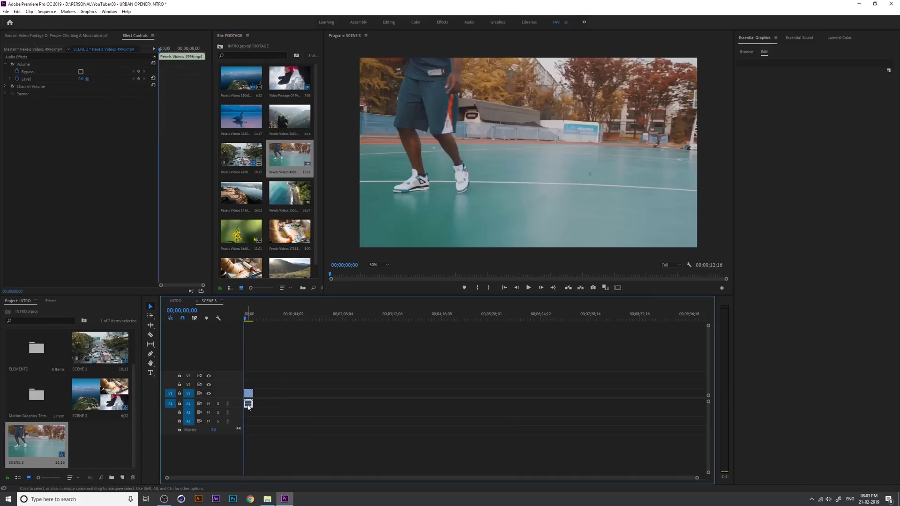
click(178, 301)
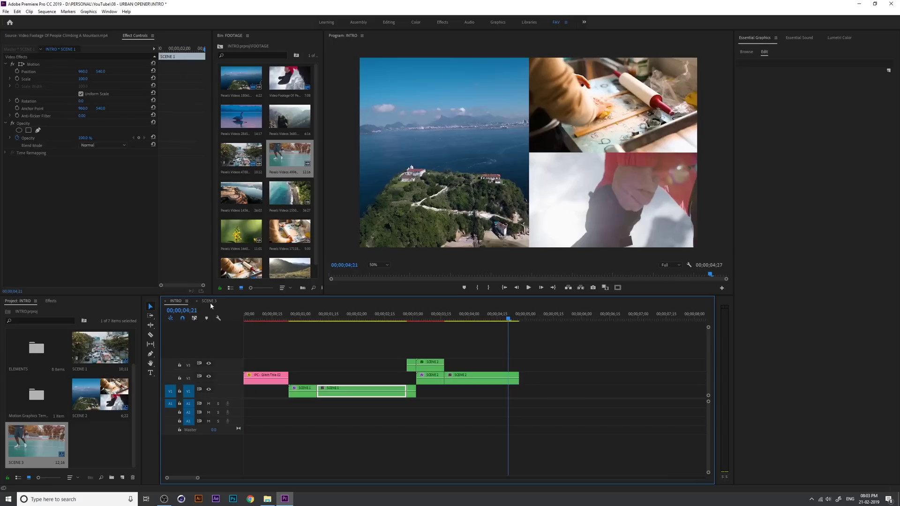
drag(52, 443, 520, 393)
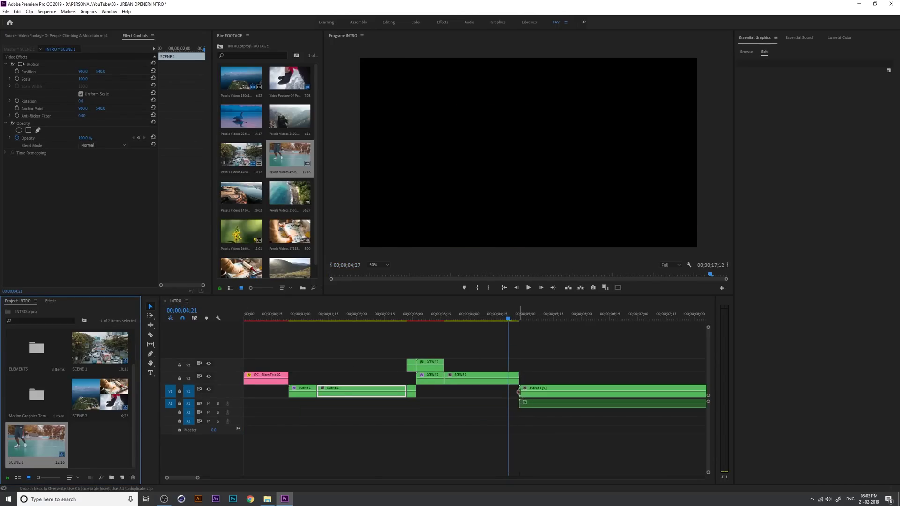
click(534, 404)
Cut SCENE 3 at 00;00;07;03 in INTRO and delete the part after the cut
key(space)
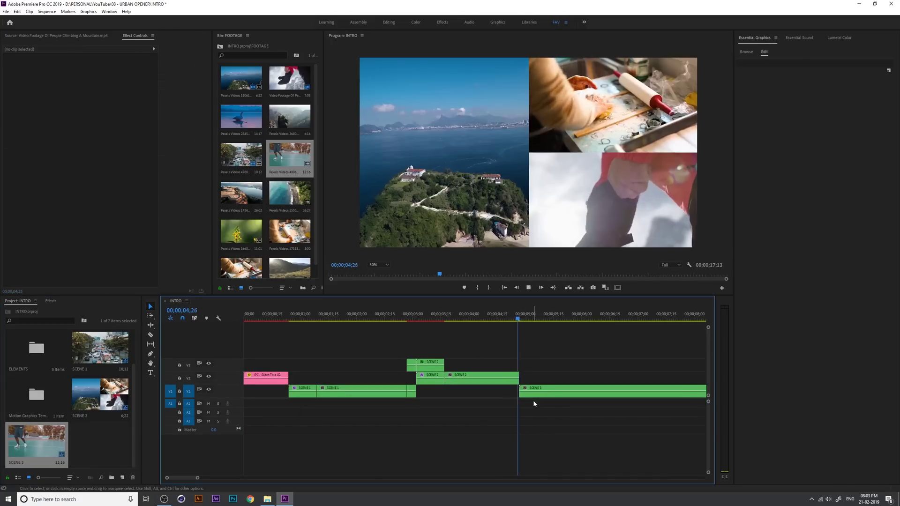
click(573, 389)
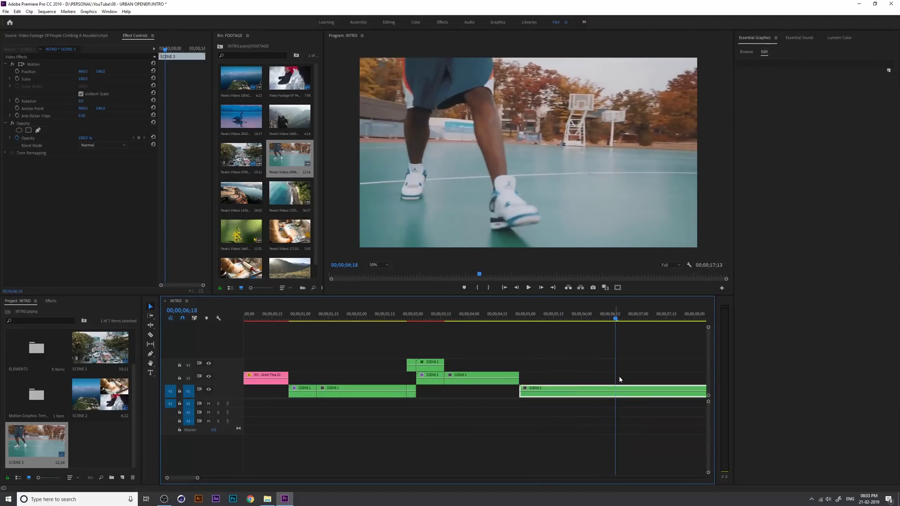
key(space)
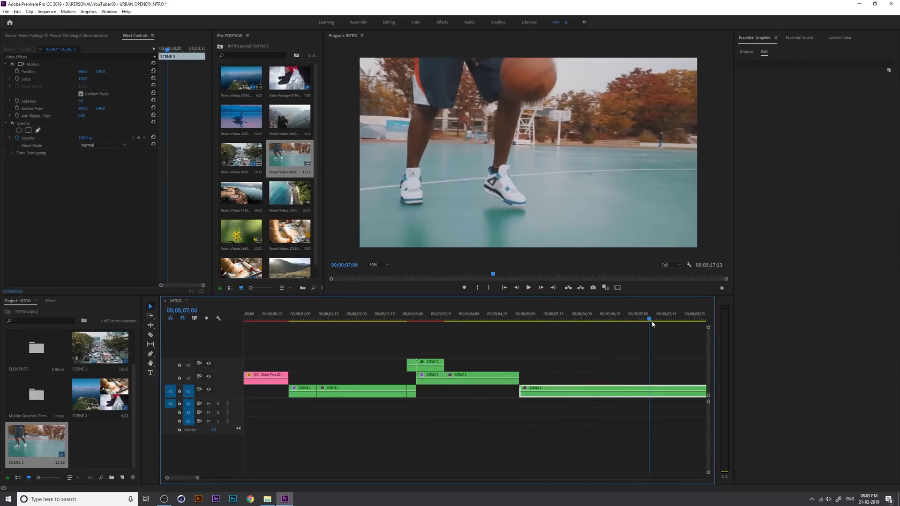
key(Left)
key(Left)
key(Left)
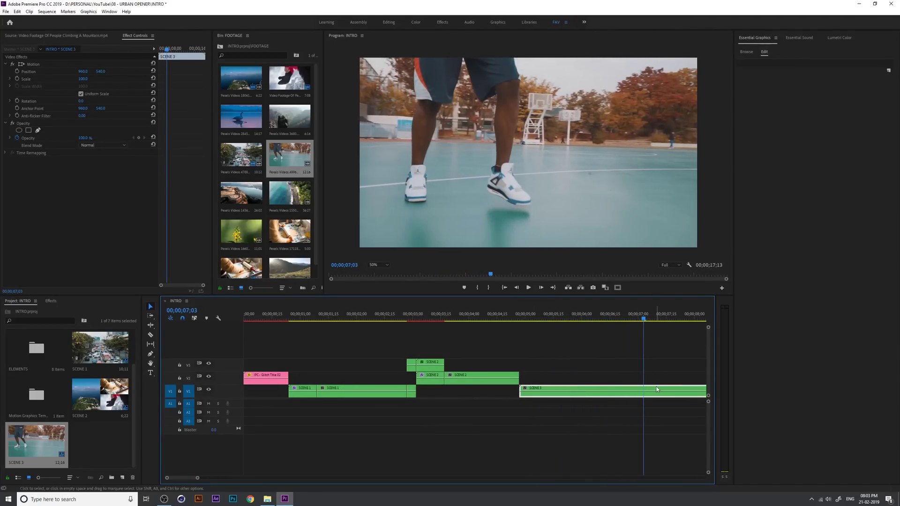
key(ctrl+k)
click(660, 391)
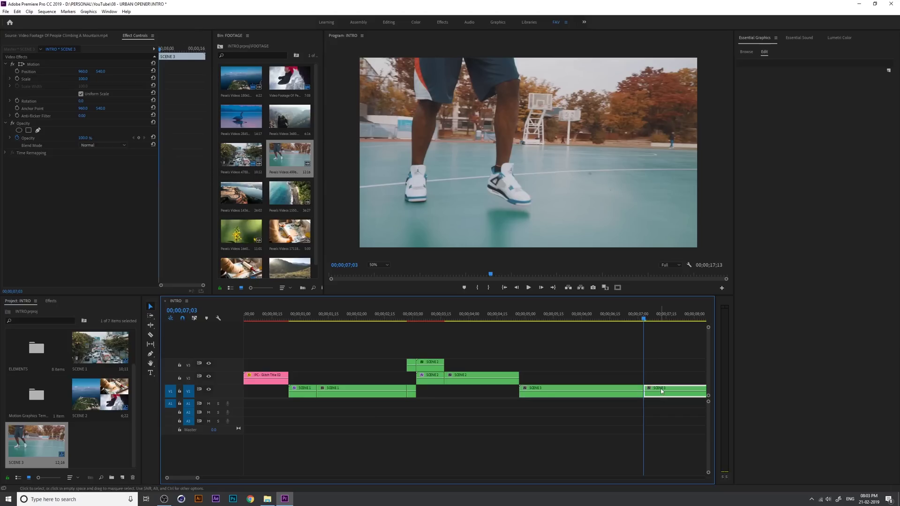
key(Delete)
key(minus)
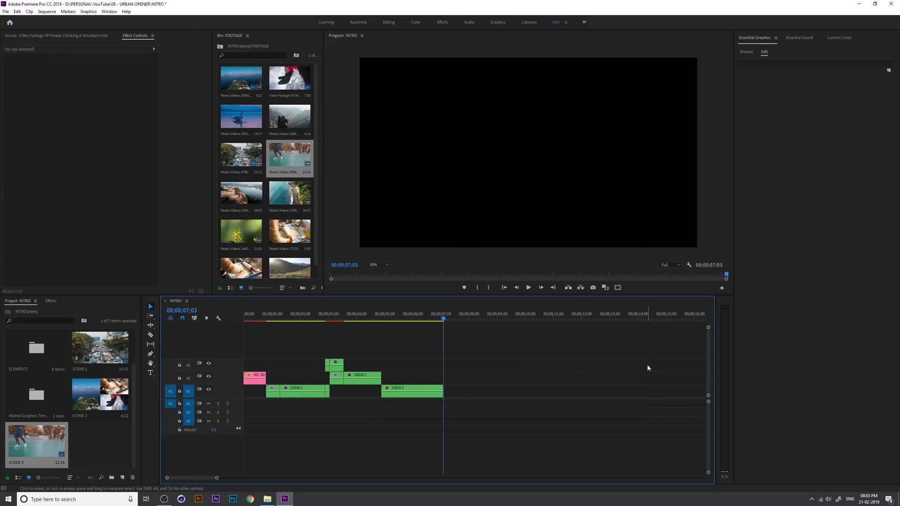
Cut SCENE 2 at 00;00;04;22 and SCENE 3 at 00;00;05;12, isolating a short piece on each side of their junction
drag(427, 321, 358, 336)
key(equal)
click(488, 319)
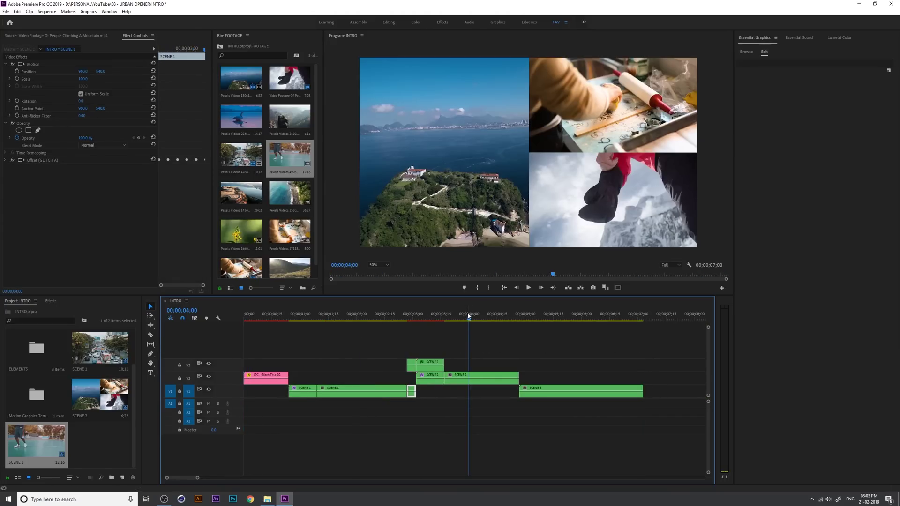
drag(494, 322, 523, 332)
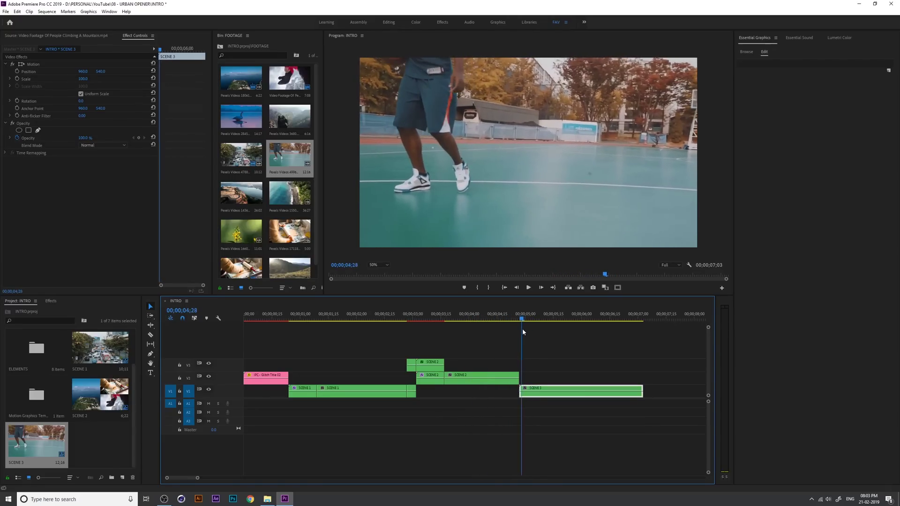
key(Left)
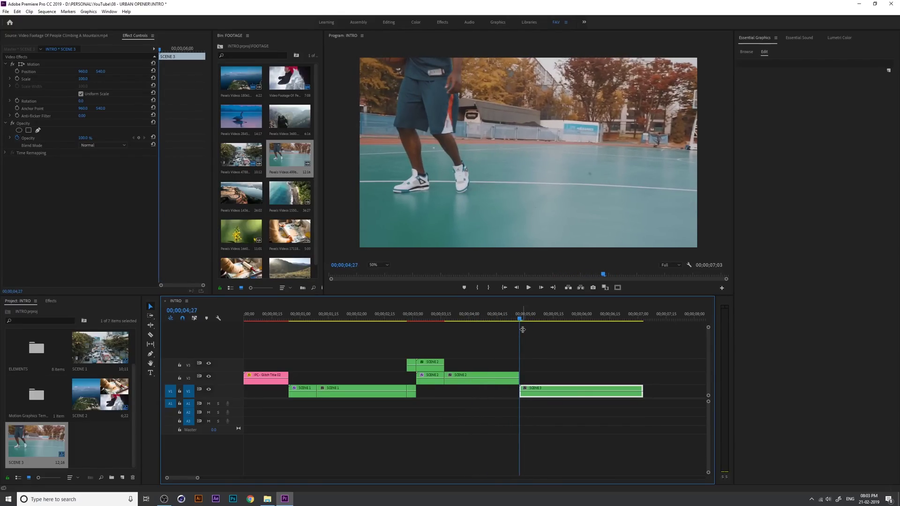
key(shift+Left)
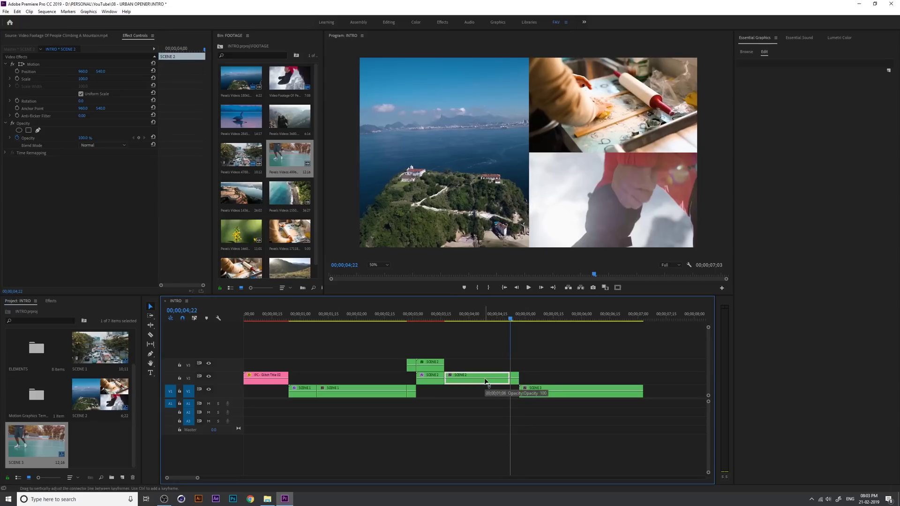
key(shift+Right)
key(space)
key(space)
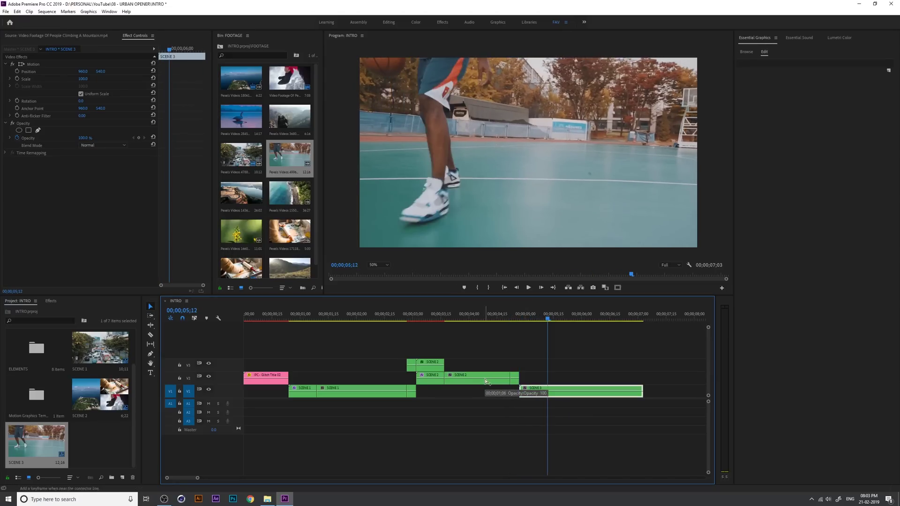
key(ctrl+k)
click(570, 392)
Apply the SPLIT VERTICAL B preset from the IPC - Split folder to the short opening piece of SCENE 3
click(55, 301)
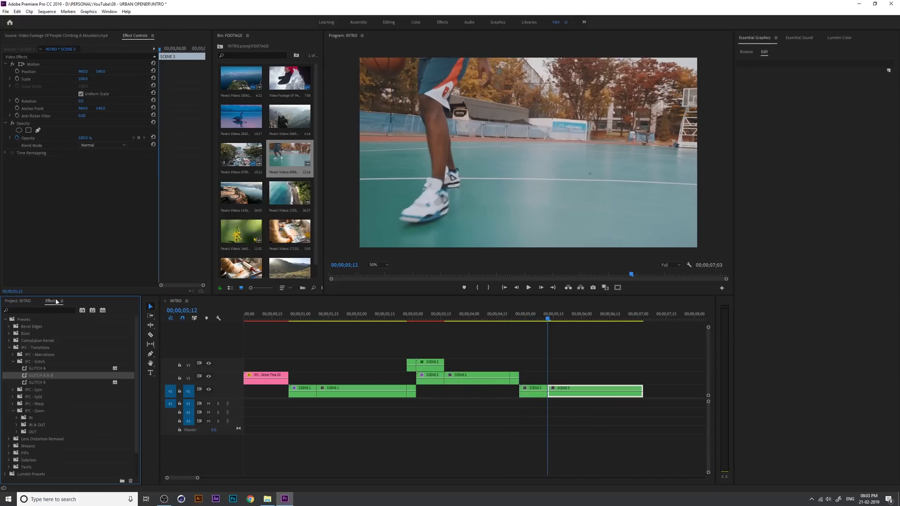
click(13, 362)
click(14, 391)
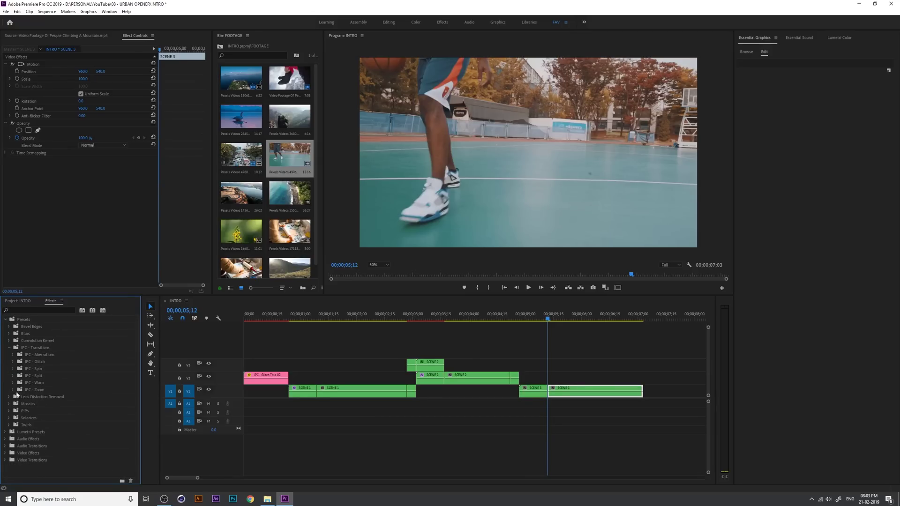
click(40, 375)
click(42, 375)
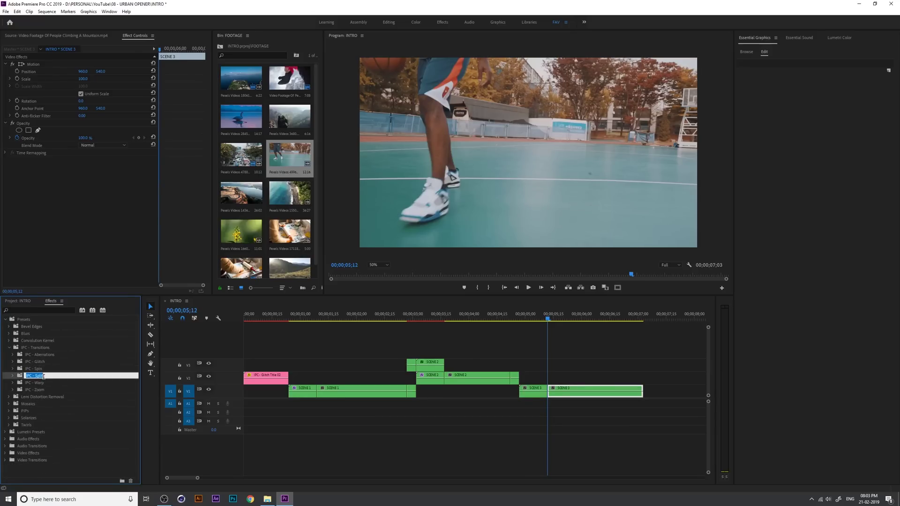
click(14, 375)
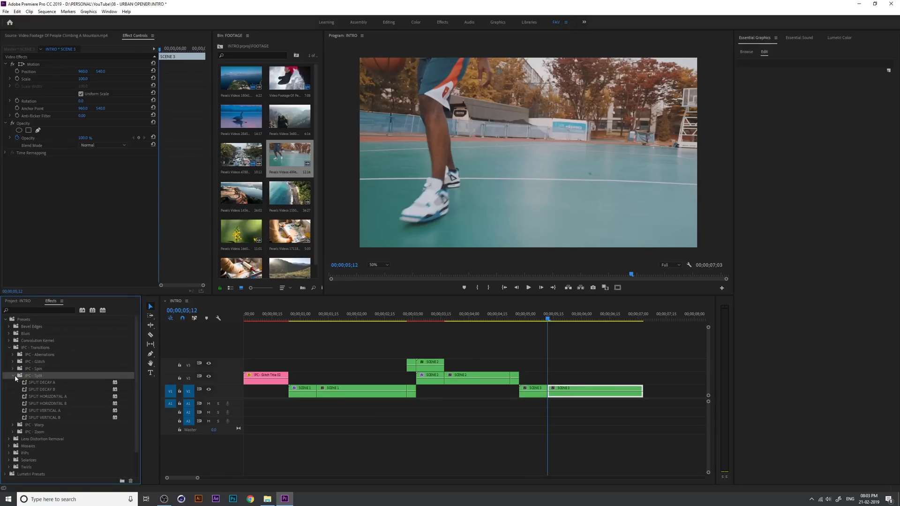
click(59, 411)
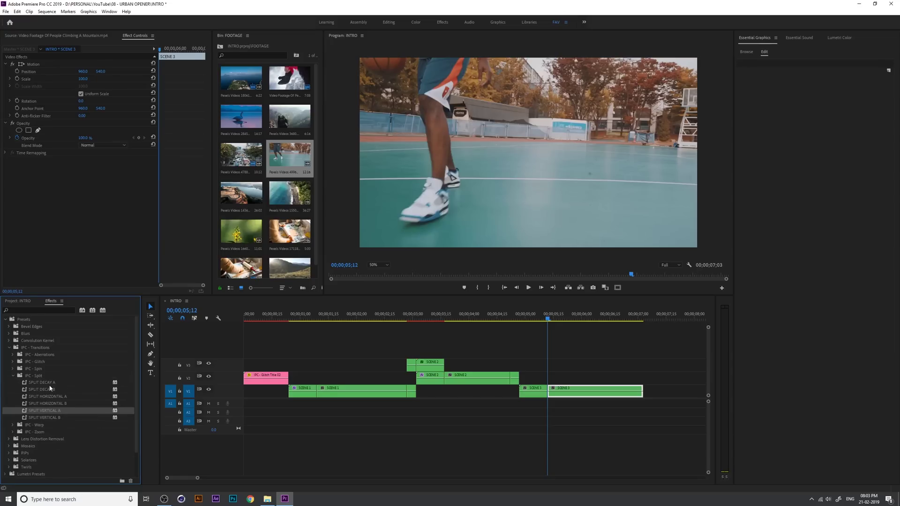
drag(52, 415, 536, 390)
key(Down)
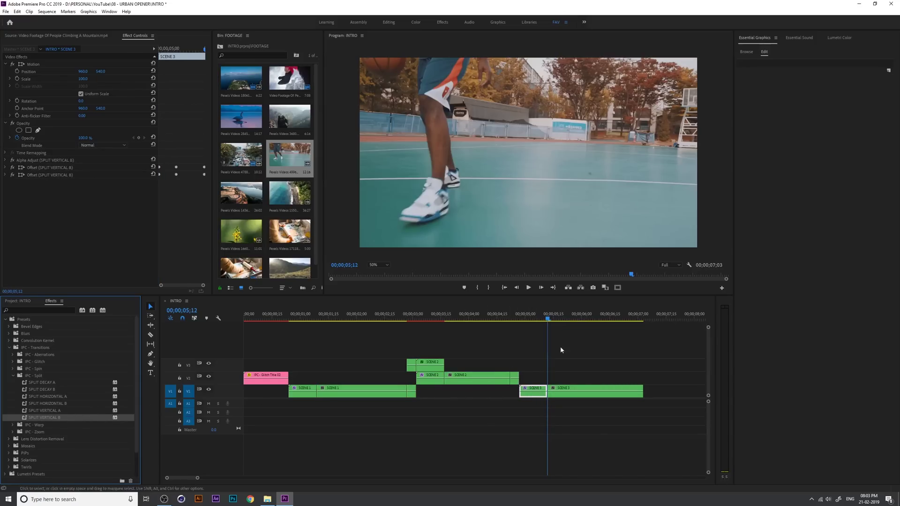
Play back the junction from SCENE 2 into SCENE 3 to check the split transition
click(493, 323)
key(space)
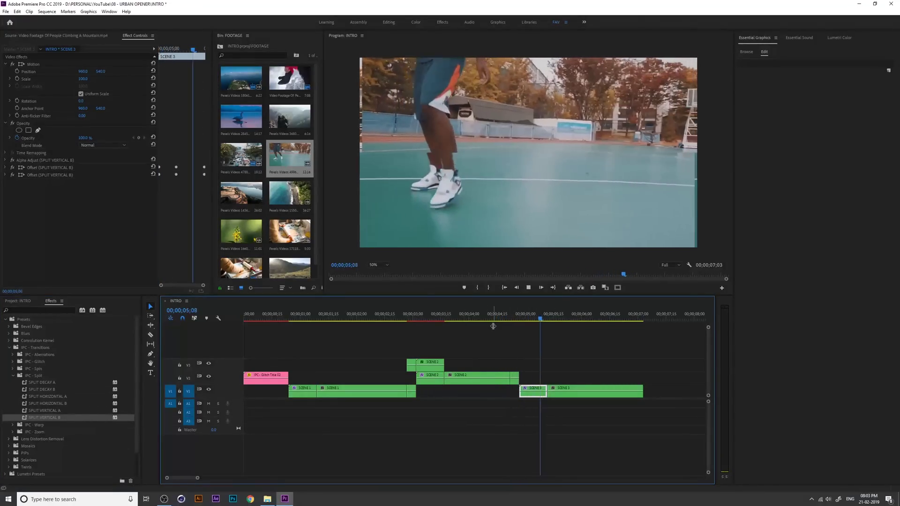
key(space)
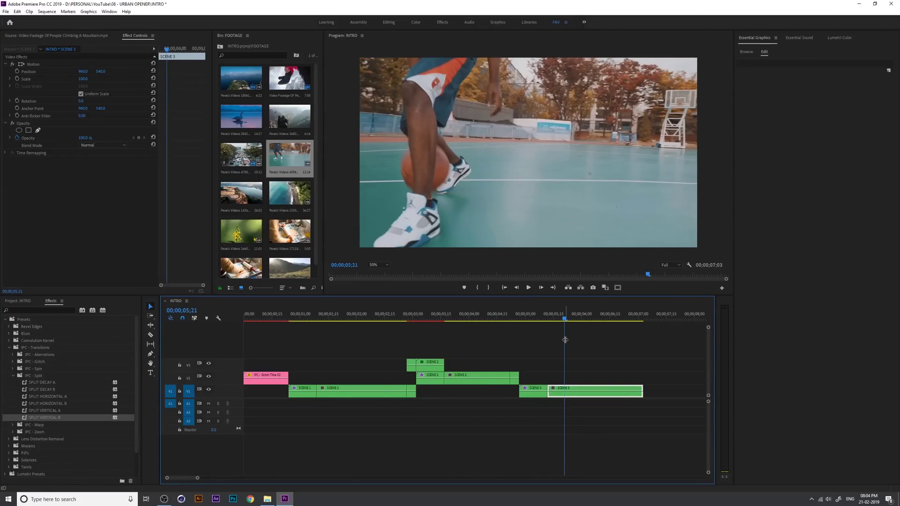
Play INTRO from its beginning through SCENE 3 to review the transitions, and save the project
key(minus)
drag(413, 315, 241, 358)
key(space)
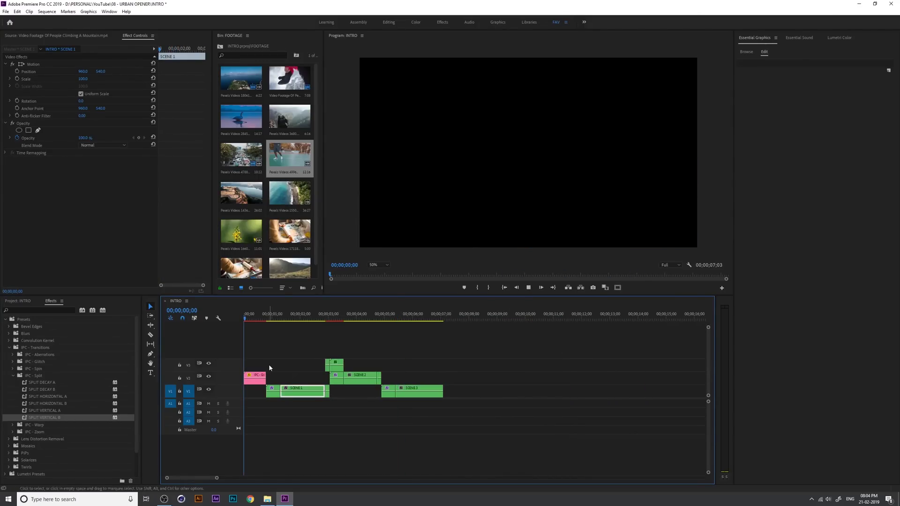
key(space)
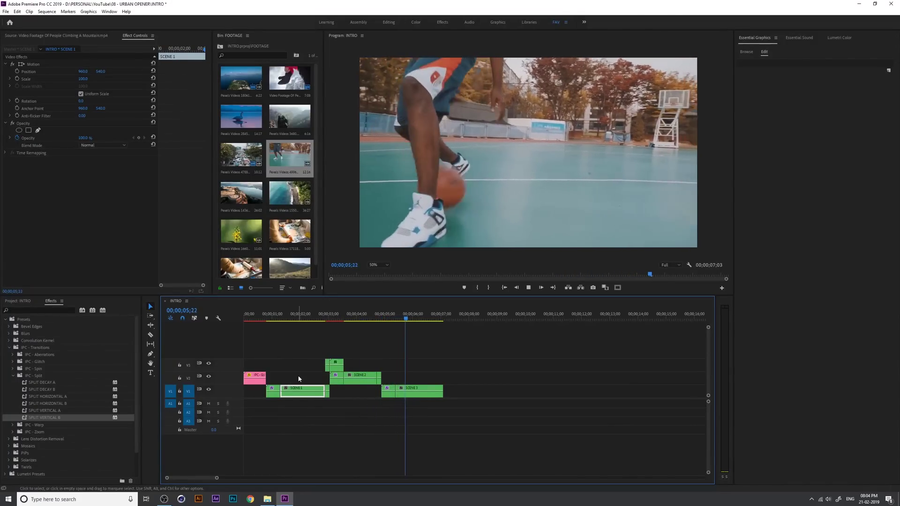
key(space)
key(ctrl+s)
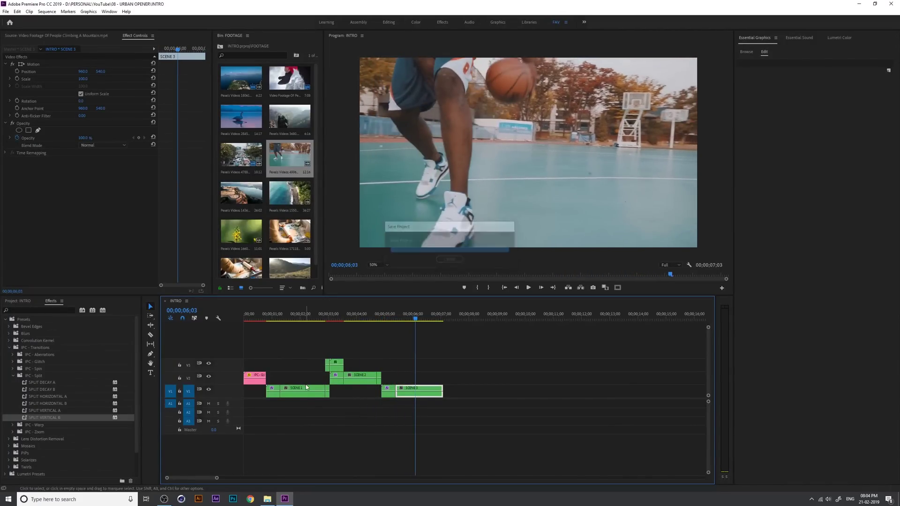
Move the SCENE 2 pieces from V2 to V1 and the overlapping pieces above them from V3 to V2, and save the project
drag(380, 359, 358, 394)
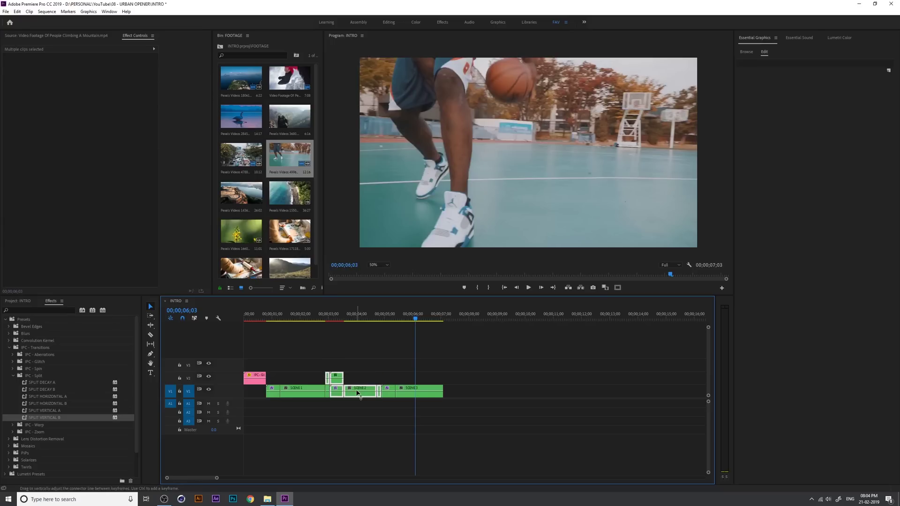
click(314, 321)
key(space)
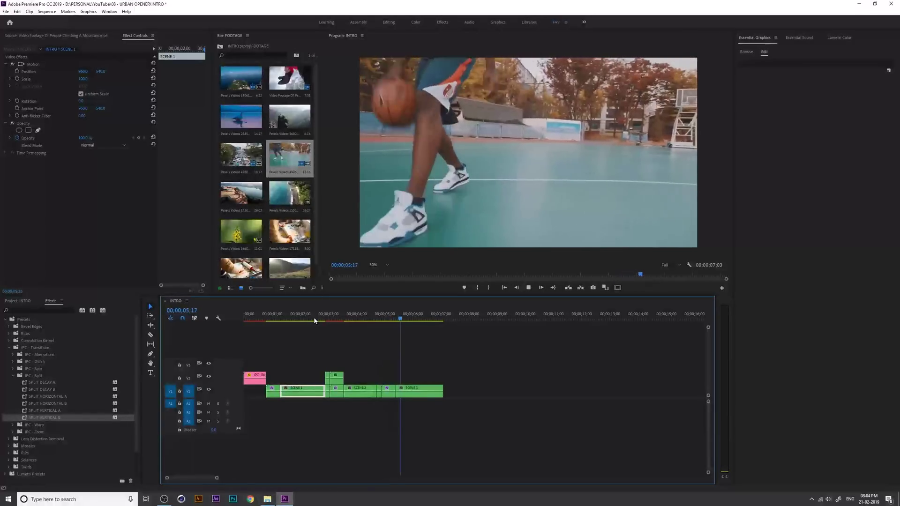
key(space)
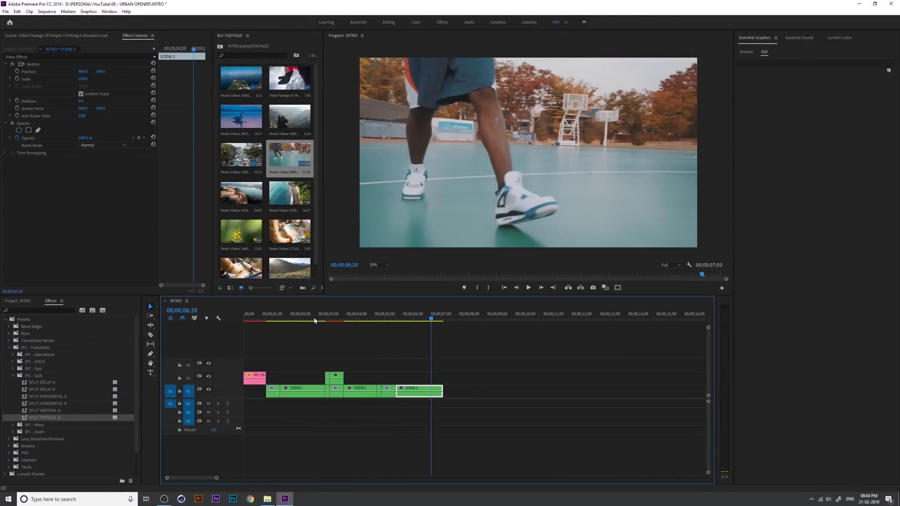
key(ctrl+s)
Return the playhead to the start of INTRO and enlarge the timeline's video track area
click(299, 320)
key(=)
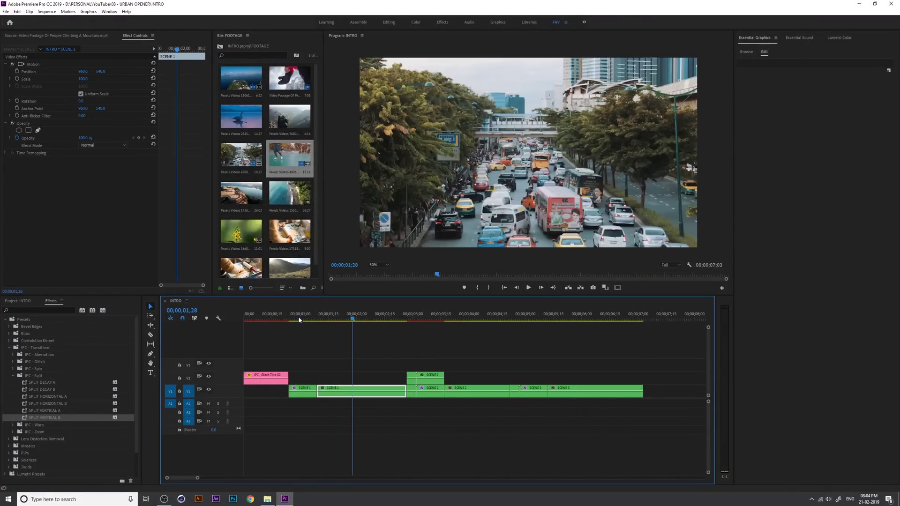
key(Home)
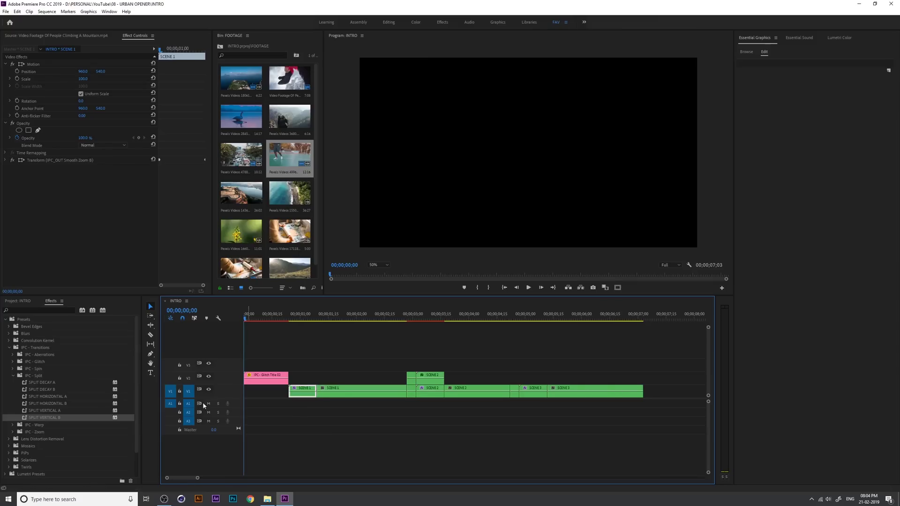
drag(235, 399, 235, 428)
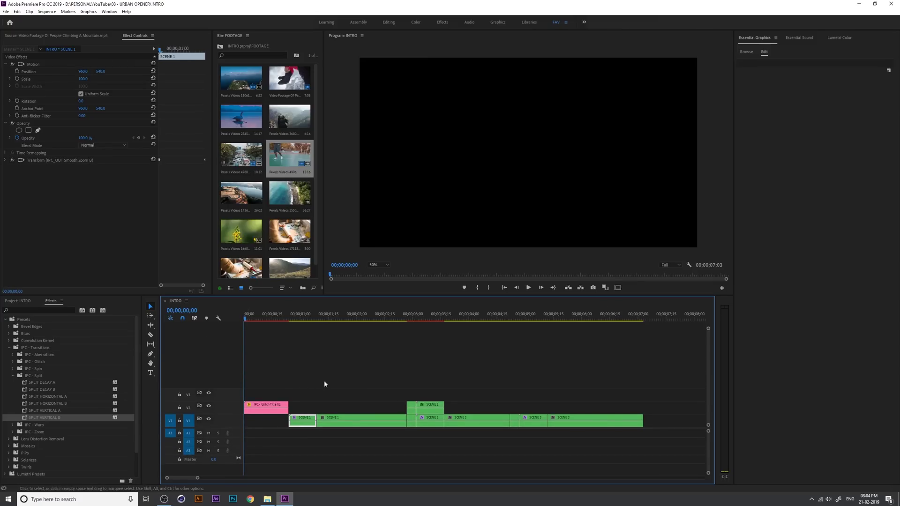